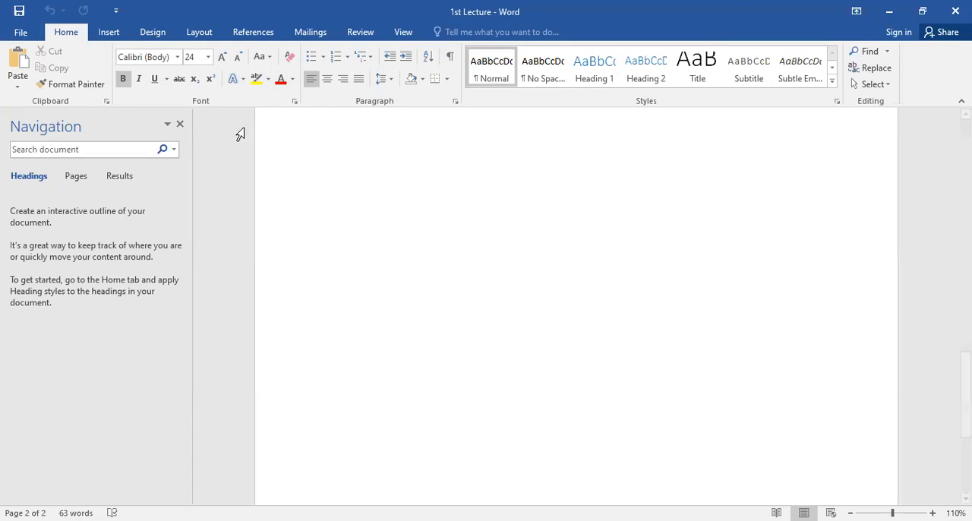
Step: Apply italic, underline and strikethrough to the red first line, "This is our new lecture of Micro soft office."
scroll(515, 205, up, 15)
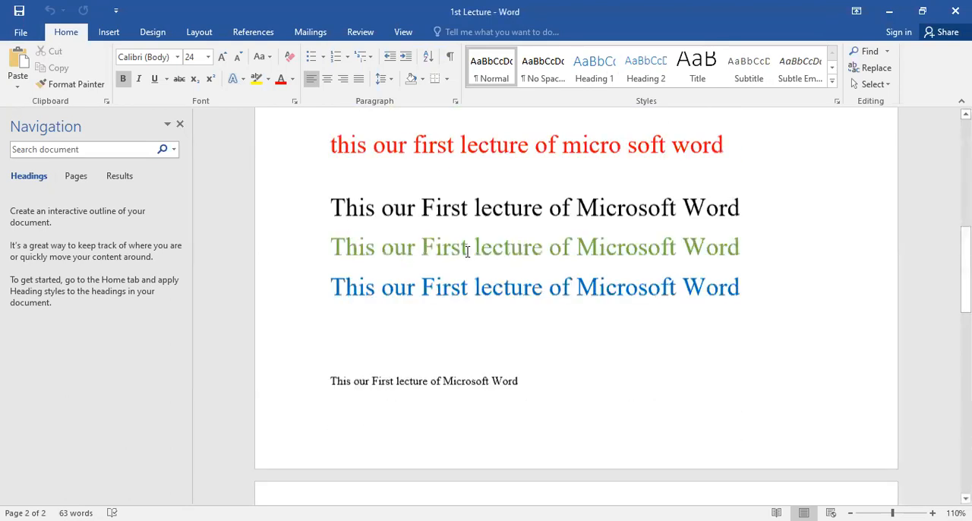
scroll(336, 173, up, 5)
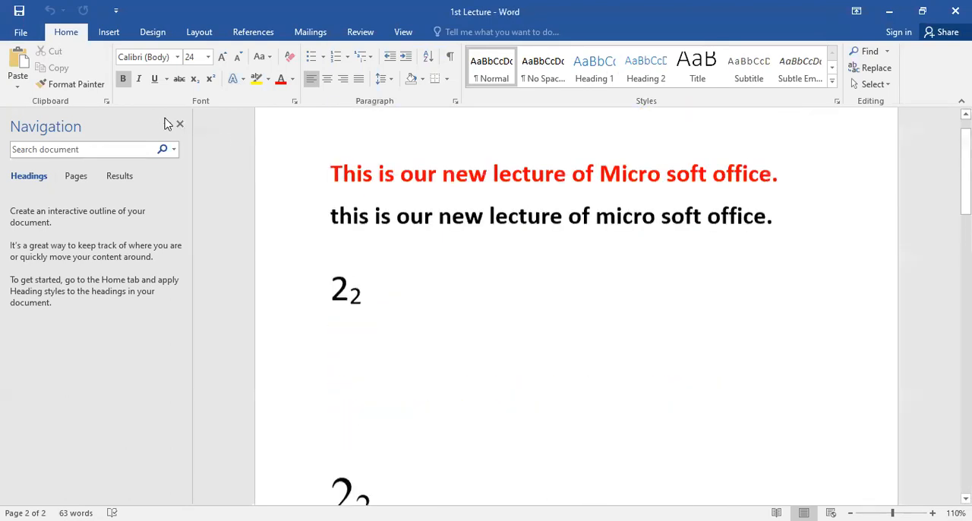
triple_click(421, 216)
click(139, 79)
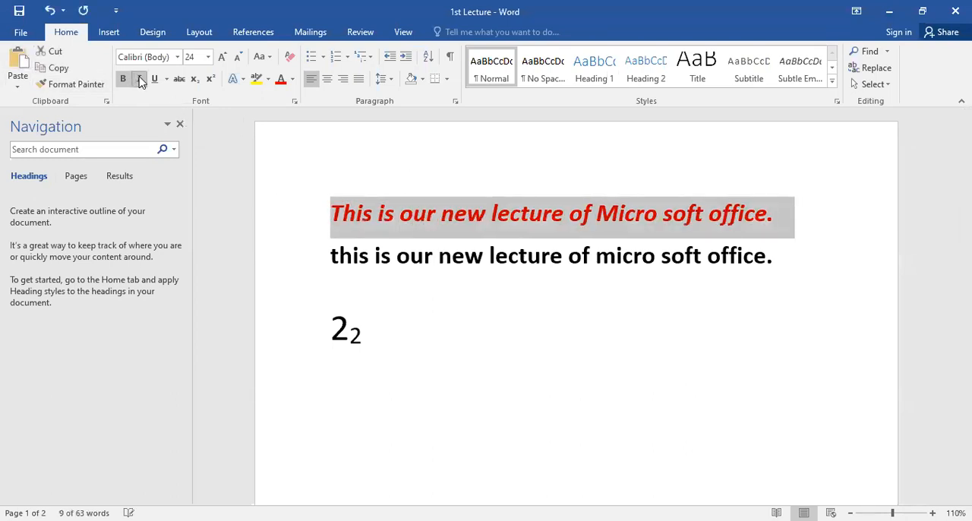
click(153, 79)
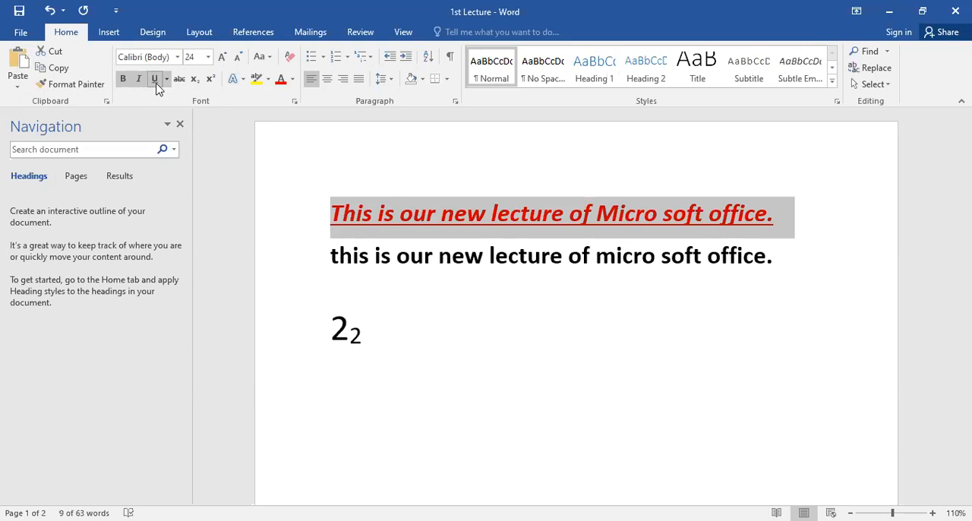
click(181, 81)
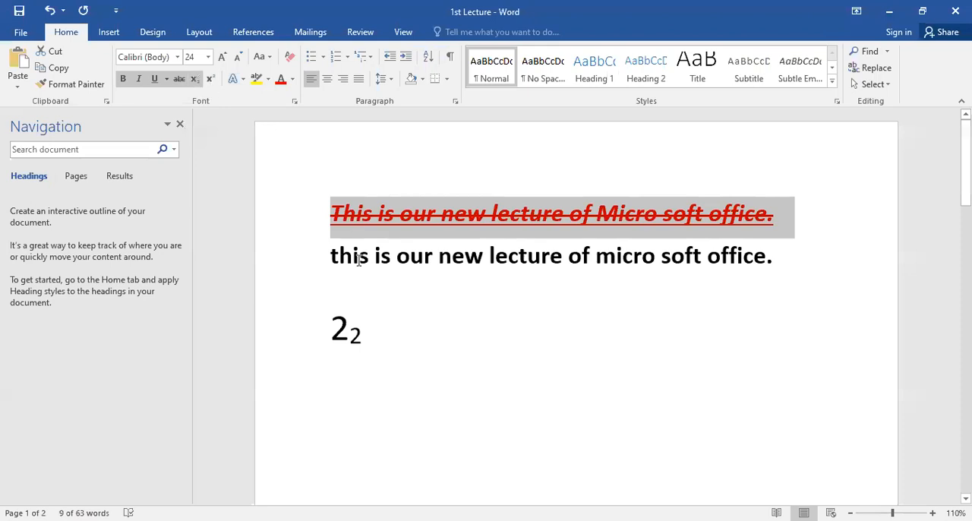
Step: Switch the small second 2 below the sentences to superscript and back to subscript
click(354, 330)
drag(350, 331, 369, 329)
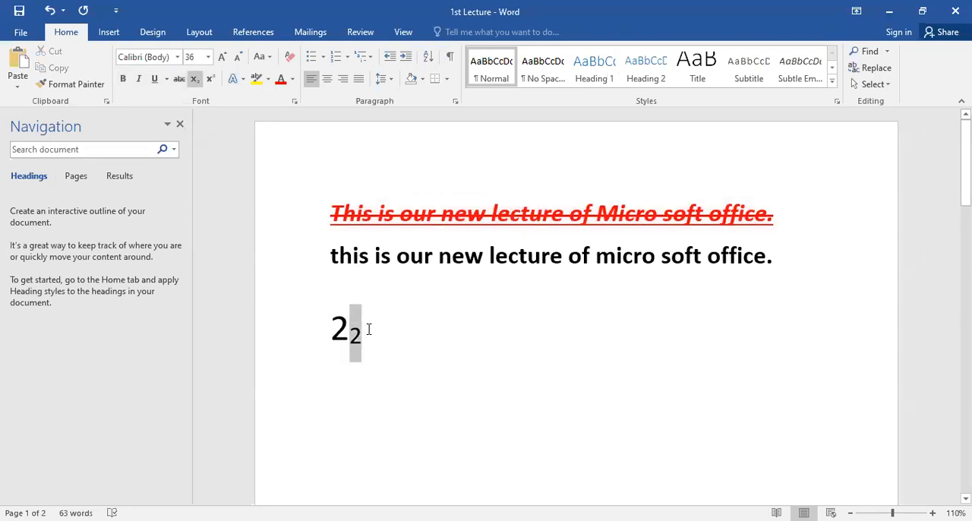
click(210, 79)
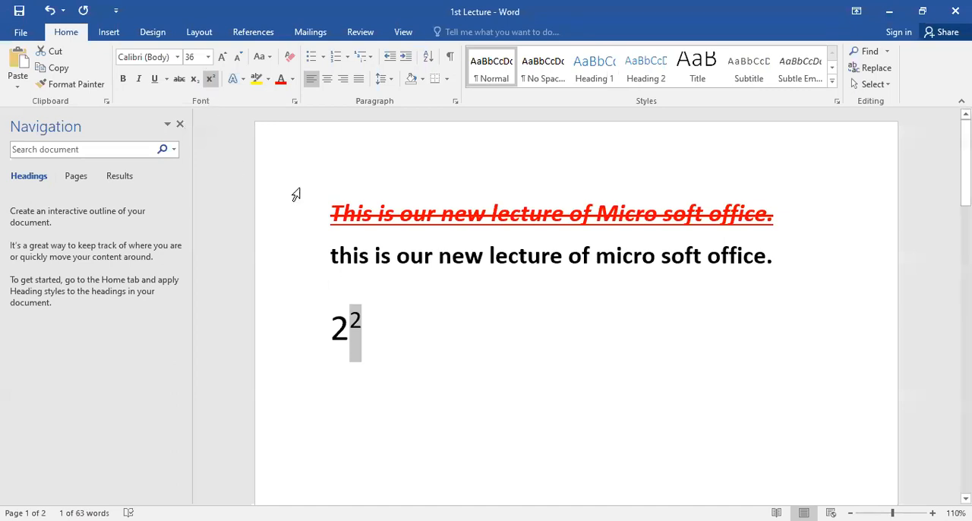
click(194, 80)
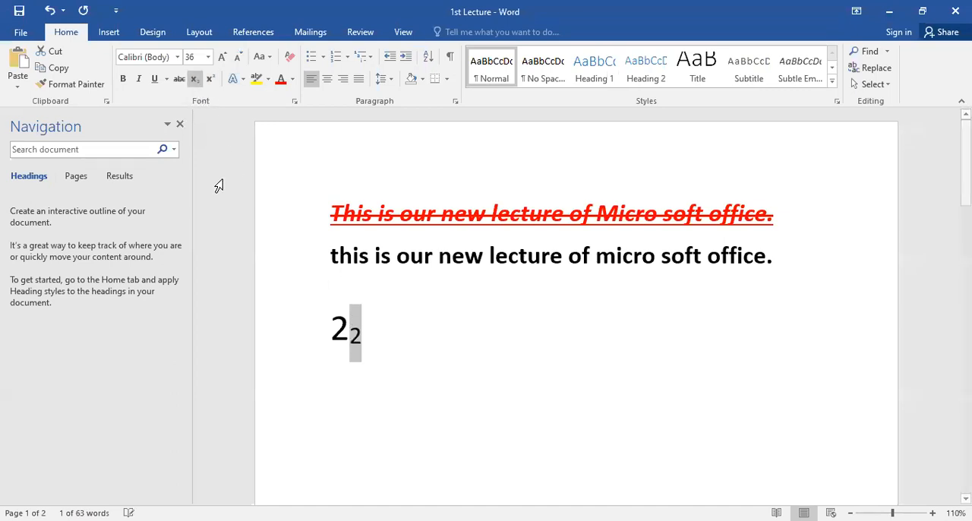
Step: Enlarge the line with the 2 and its subscript 2 to font size 72
click(355, 337)
triple_click(339, 333)
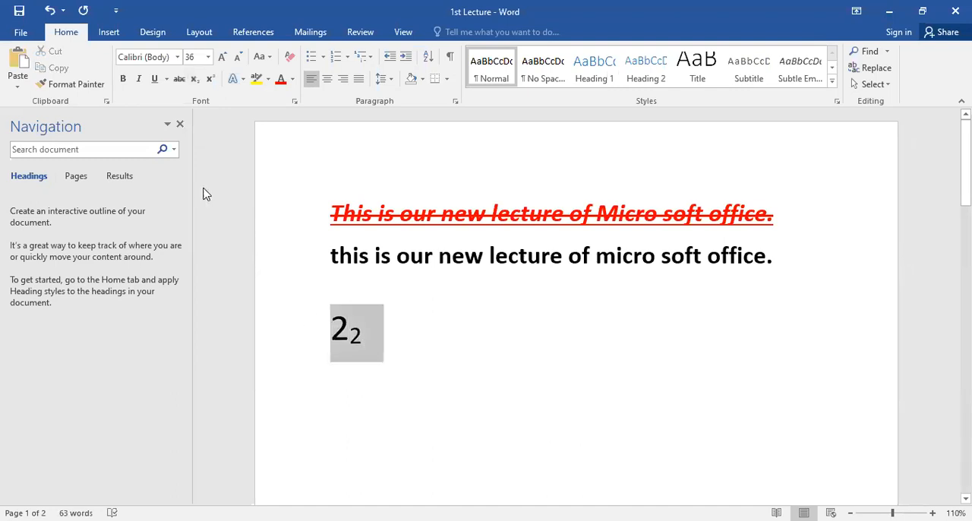
click(222, 58)
click(222, 58)
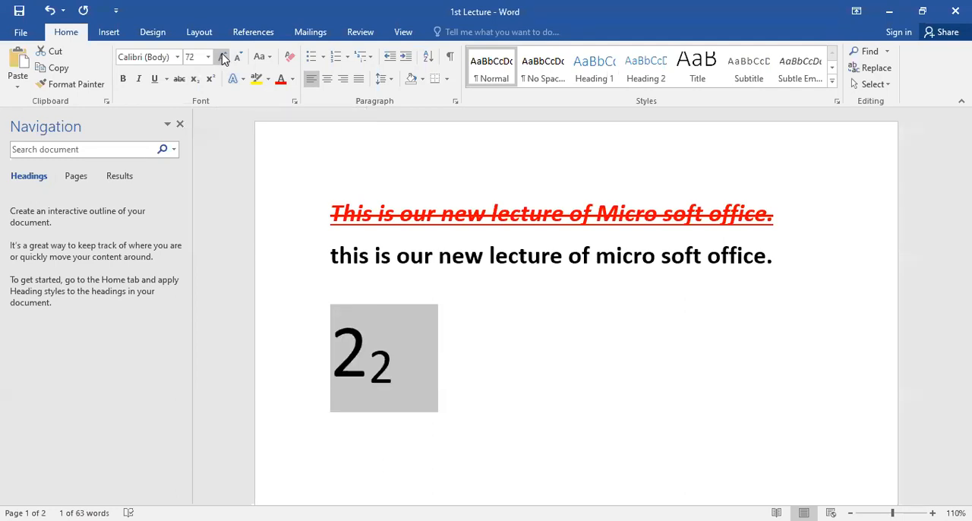
Step: Select the 2 and its subscript 2, enlarge them to font size 100, and reduce them to 48
double_click(363, 348)
click(363, 348)
drag(363, 348, 347, 350)
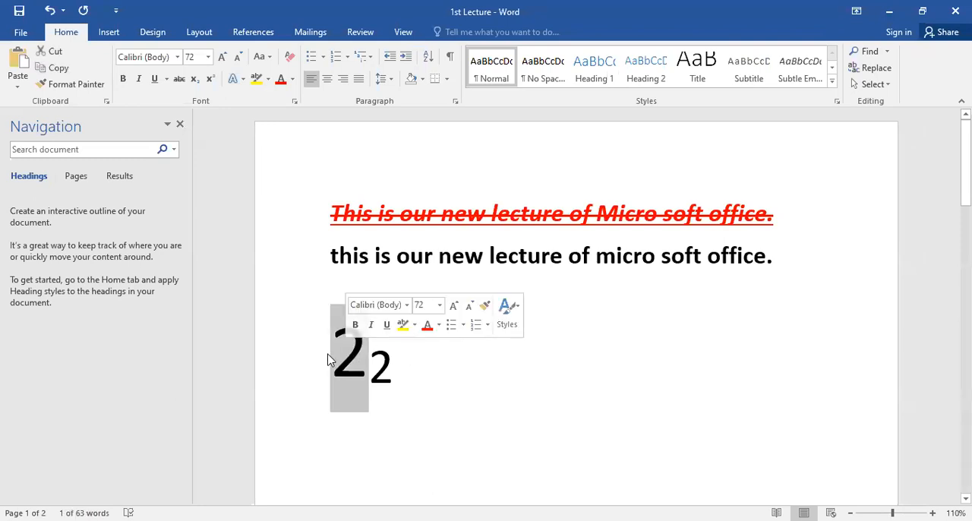
double_click(391, 354)
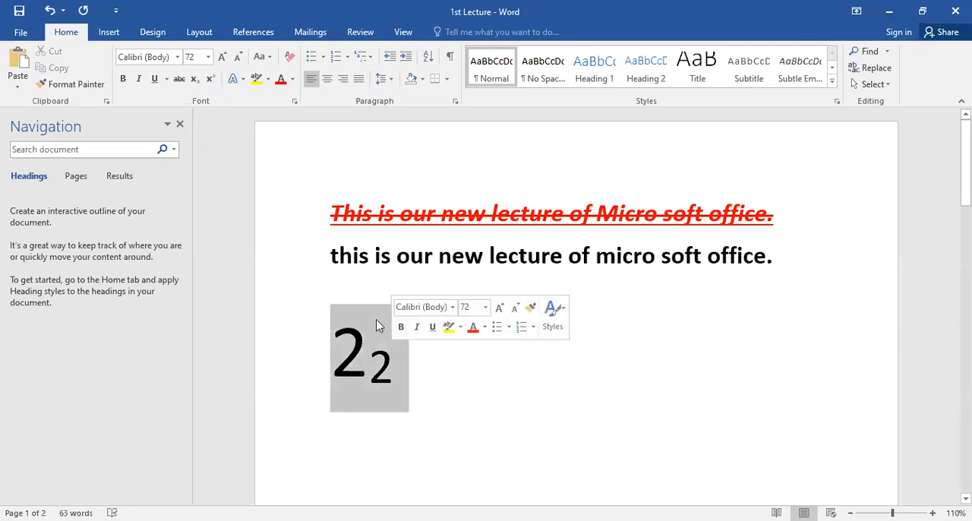
click(223, 61)
click(223, 61)
click(223, 61)
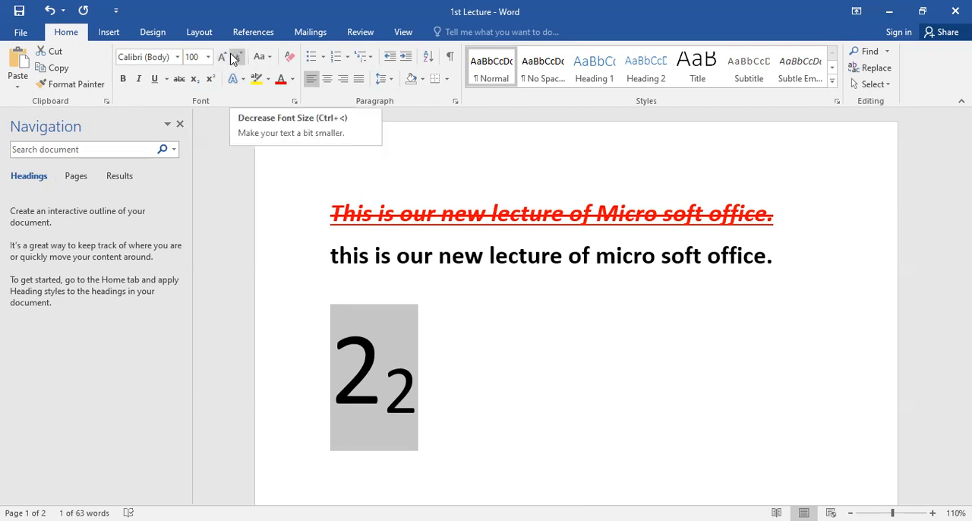
click(234, 60)
click(234, 60)
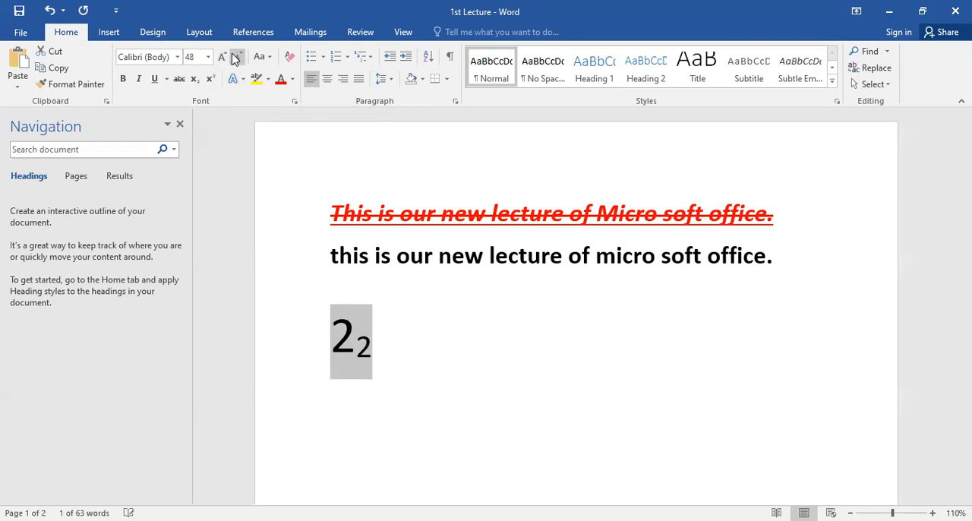
Step: Set the font size of the black line "this is our new lecture of micro soft office." to 48
click(435, 258)
triple_click(434, 258)
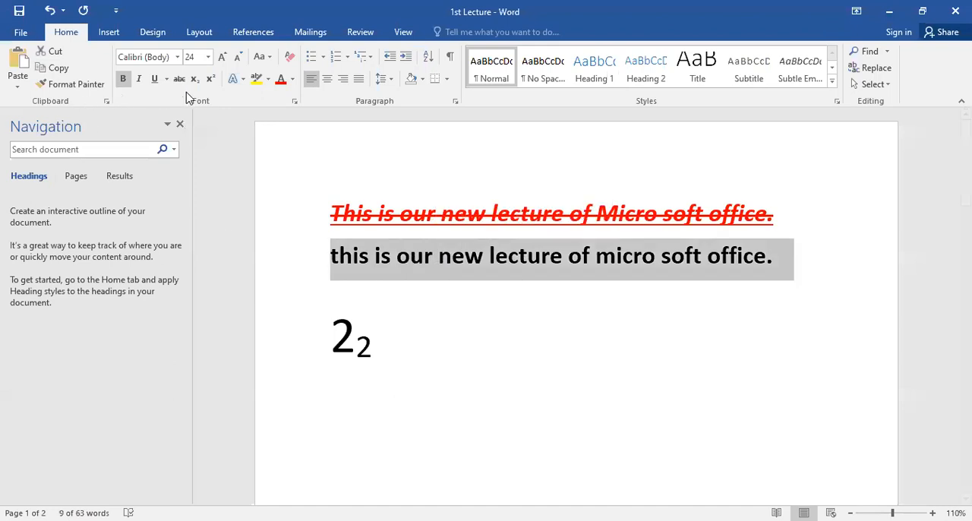
click(208, 58)
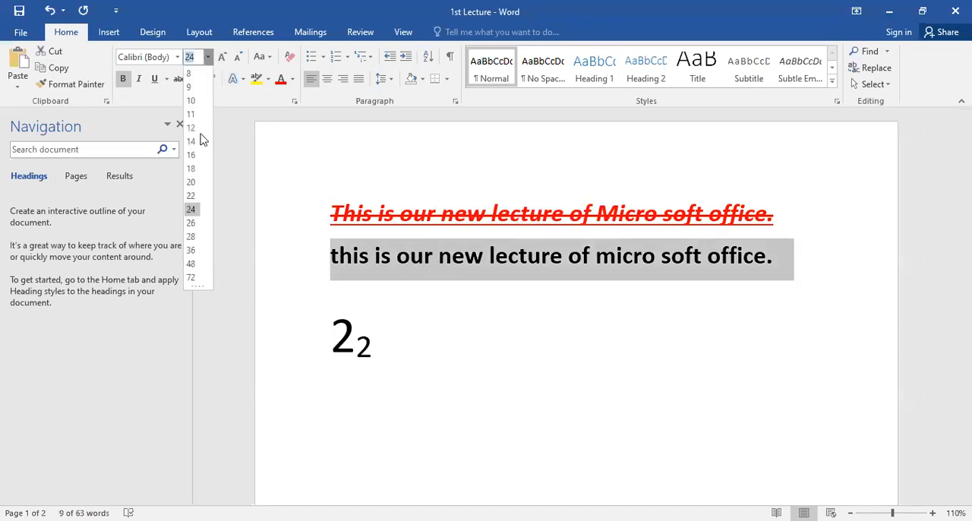
click(191, 212)
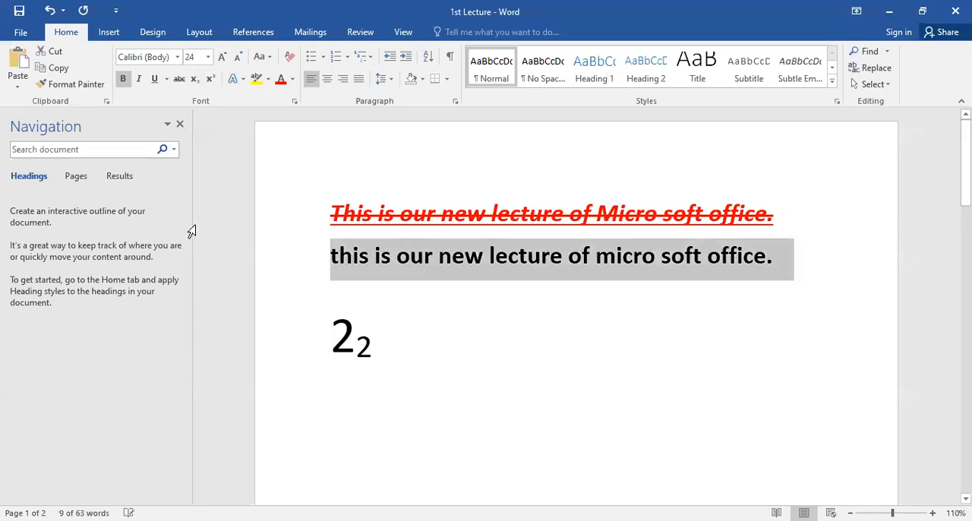
click(208, 58)
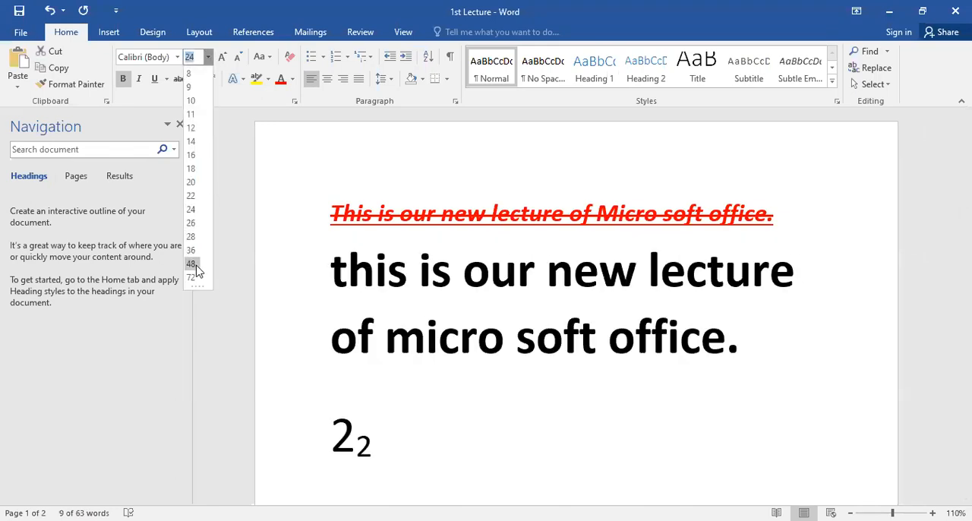
click(190, 263)
Step: Set the font size of only the words "this is our" in the black sentence to 20
click(537, 272)
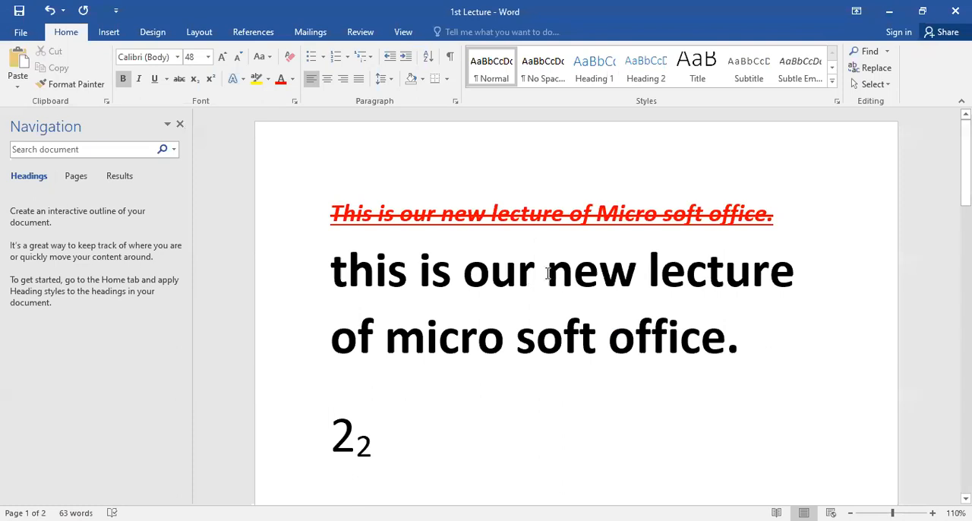
drag(544, 272, 315, 263)
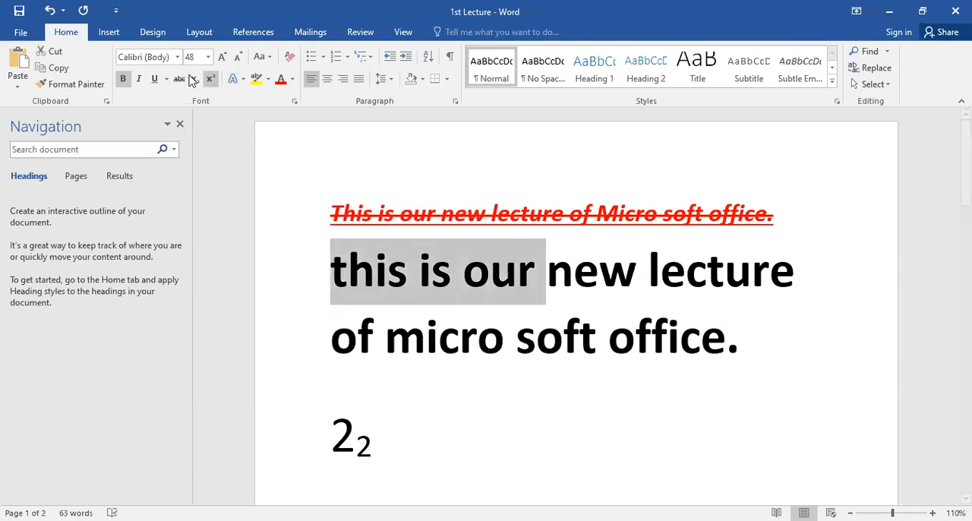
click(209, 57)
click(192, 190)
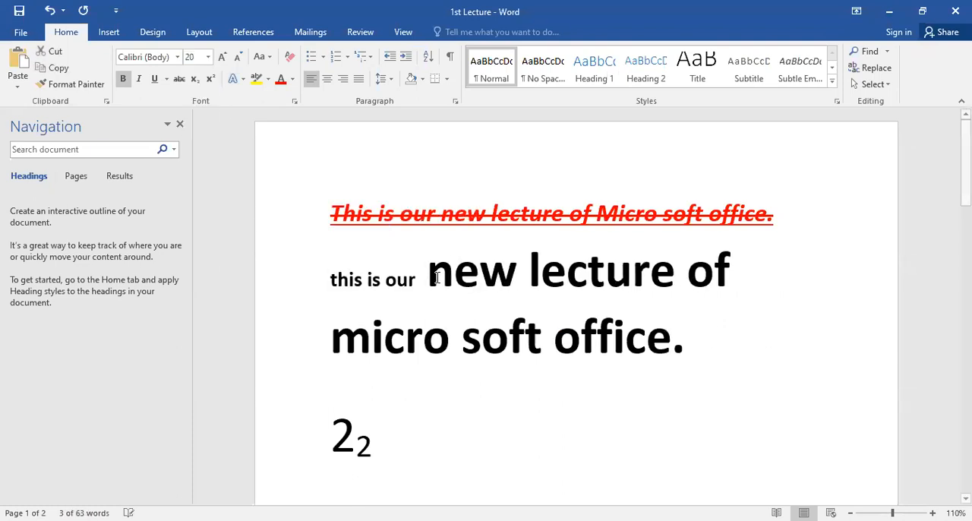
Step: Increase the font size of "this is our new lecture" in increments, and decrease it to slightly below its starting size
click(425, 280)
drag(330, 279, 503, 237)
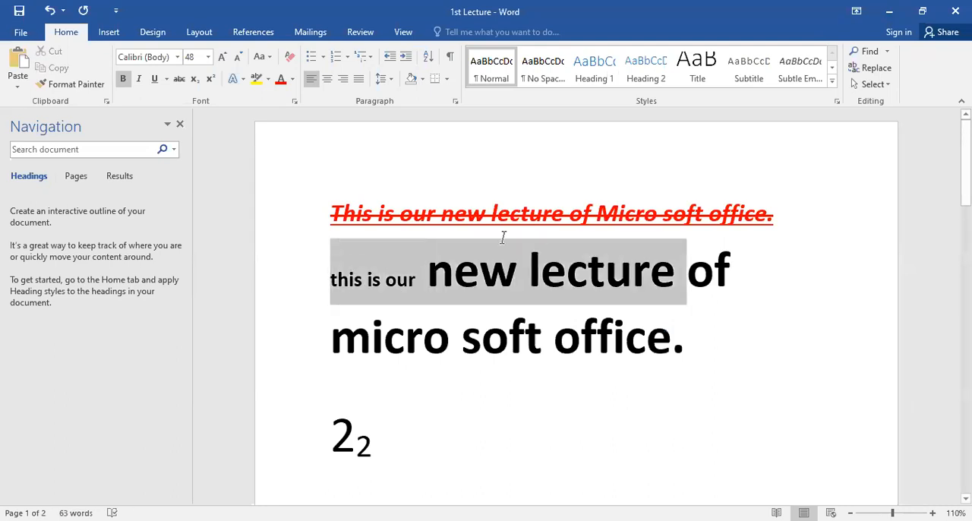
click(223, 57)
click(223, 57)
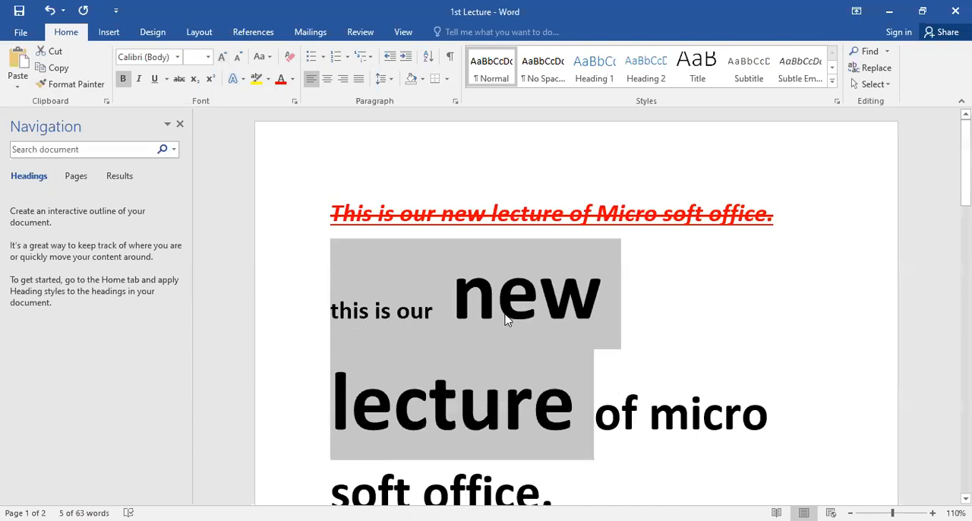
click(238, 58)
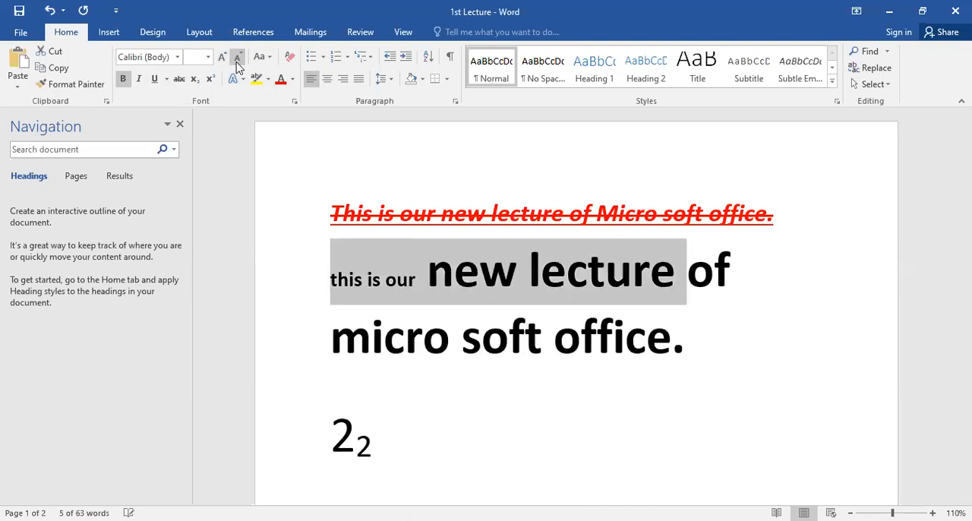
click(237, 58)
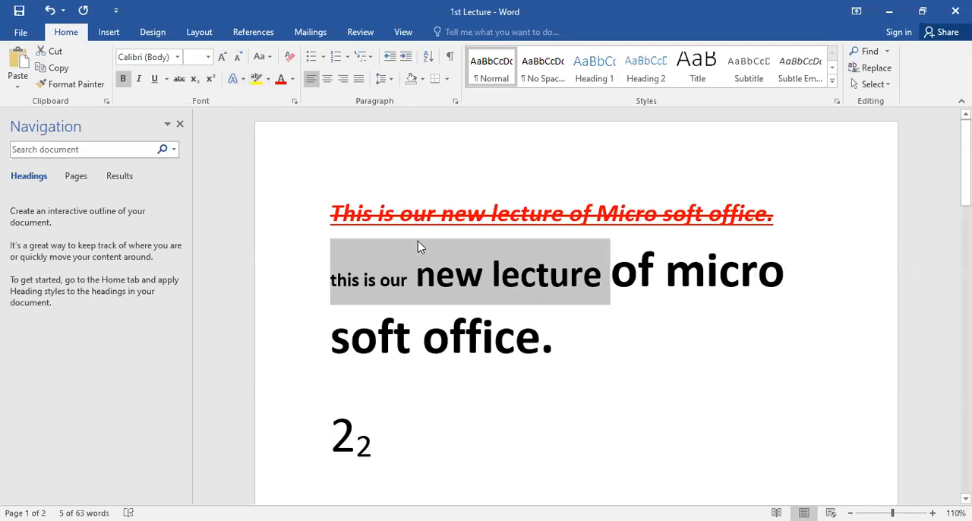
Step: Change the case of the whole black sentence to UPPERCASE and back to lowercase
triple_click(394, 270)
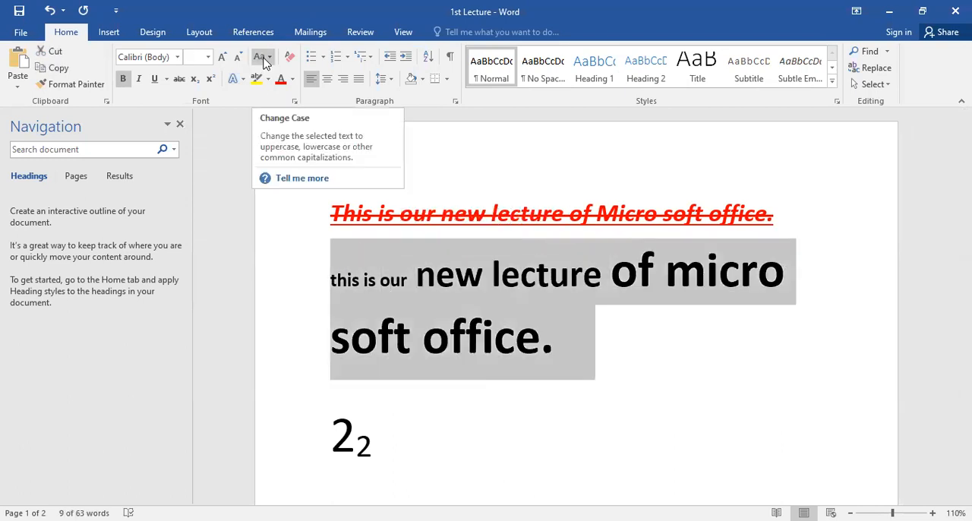
click(263, 60)
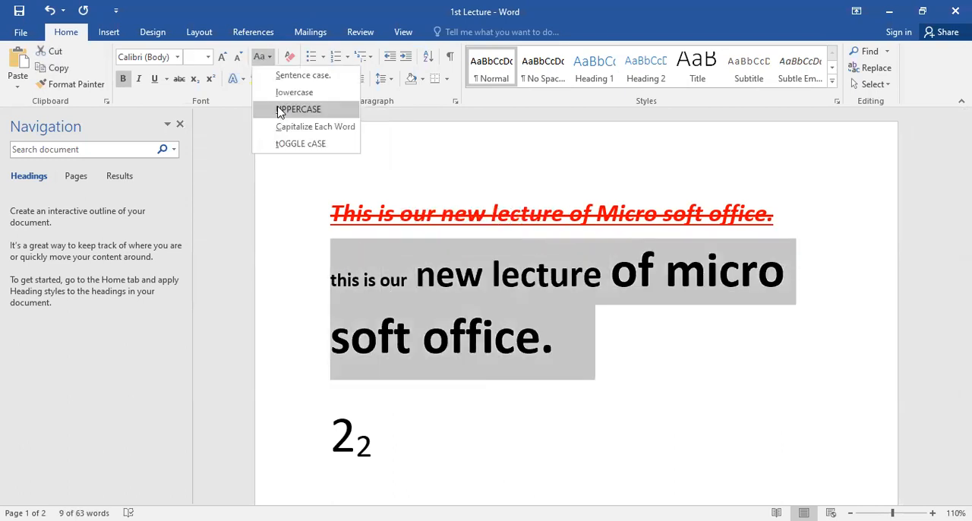
click(299, 110)
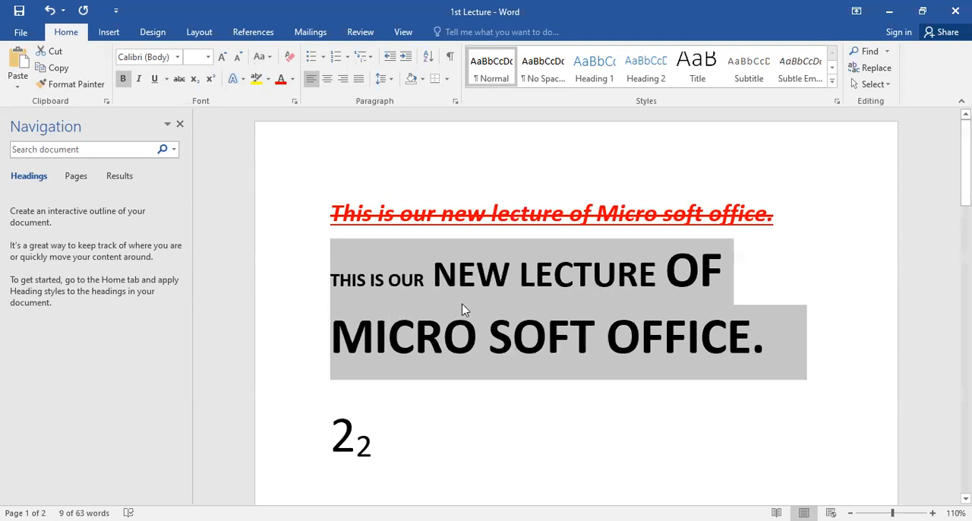
click(259, 58)
click(294, 92)
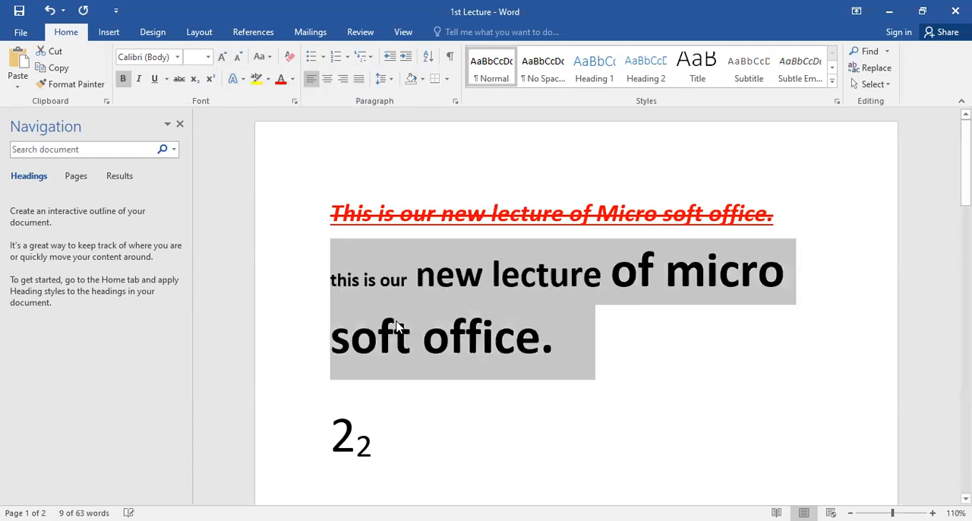
Step: Apply Sentence case to the black sentence
click(268, 61)
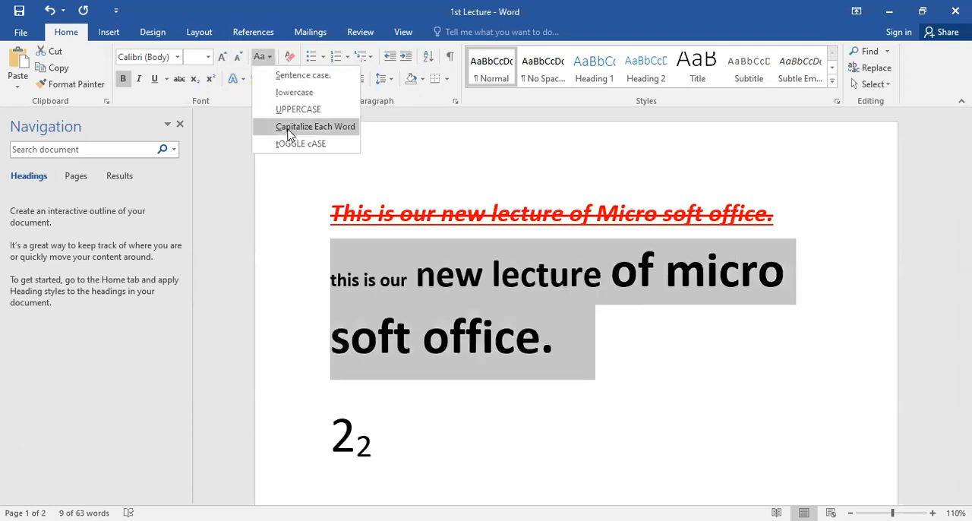
click(302, 75)
Step: Delete the line with the 2 and its subscript, plus the surplus blank lines below the black sentence
scroll(610, 299, down, 3)
click(606, 269)
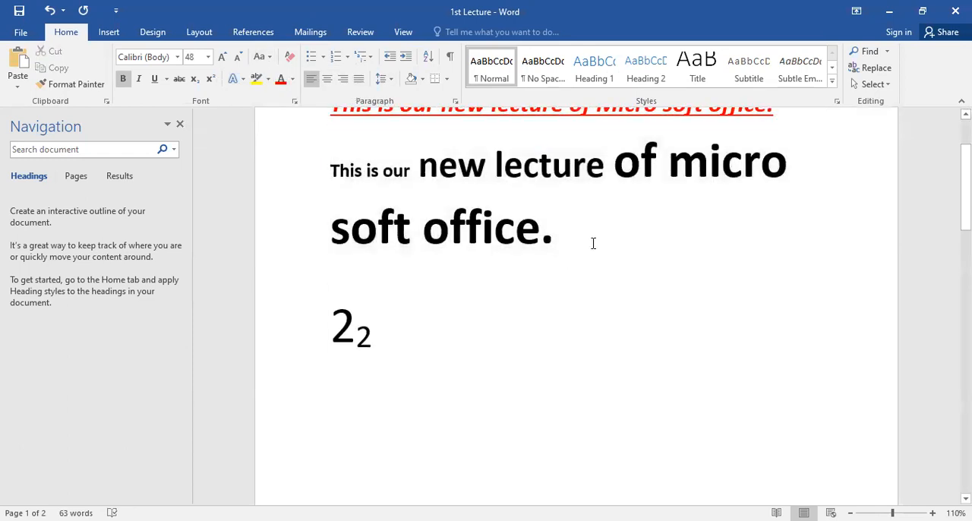
drag(593, 243, 427, 306)
key(Delete)
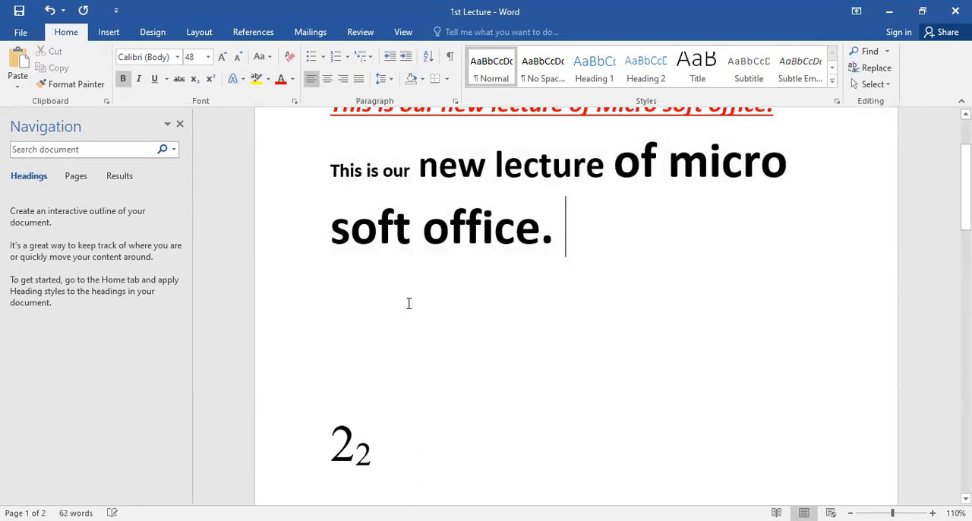
key(Delete)
key(Delete)
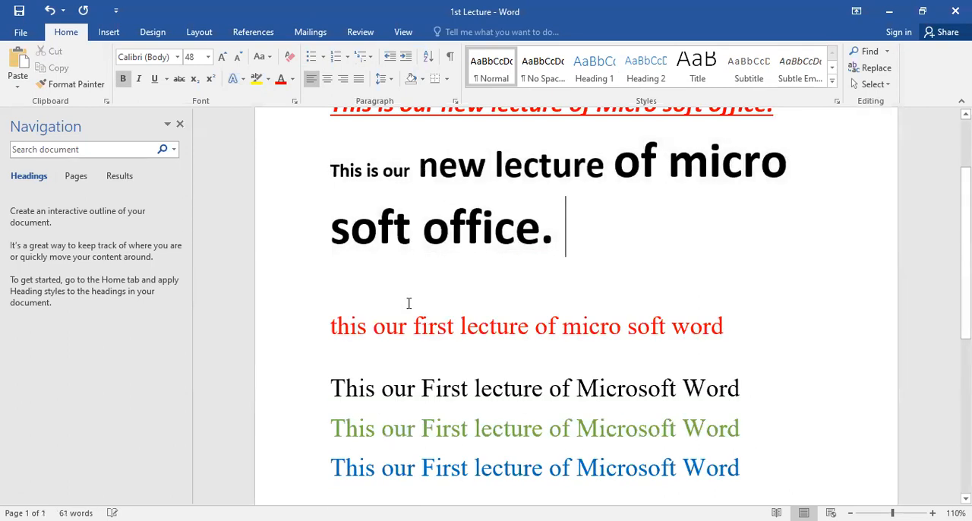
Step: Turn the red, black, green and blue sentences into a bulleted list and delete the blank line below the red one
scroll(461, 270, up, 3)
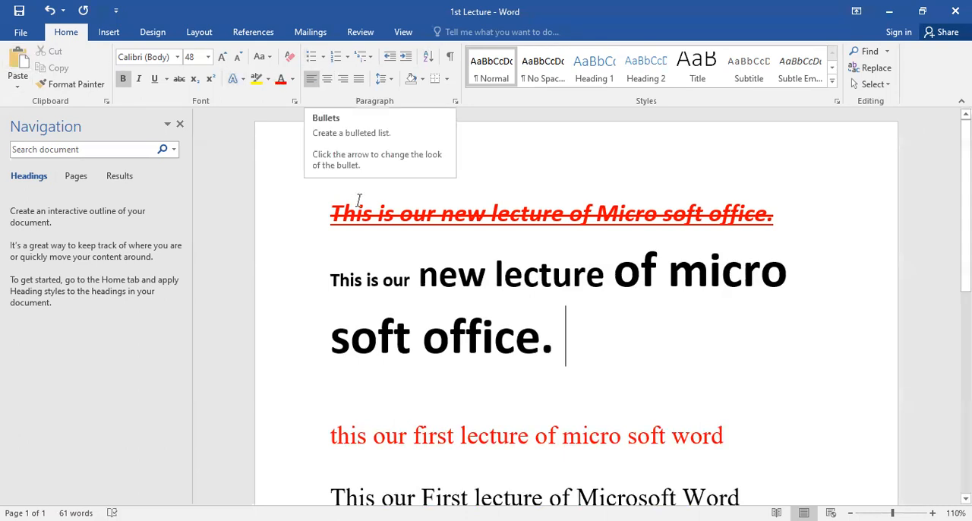
scroll(418, 202, down, 2)
click(365, 307)
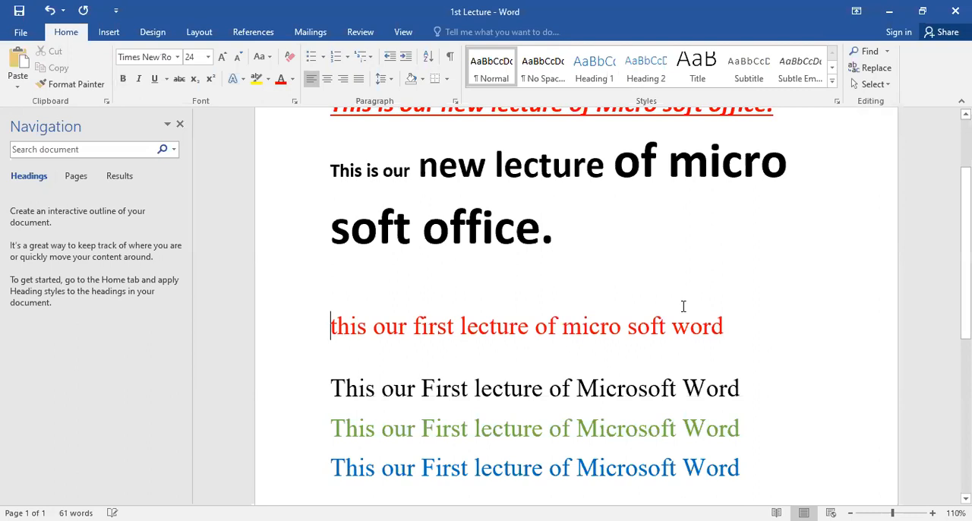
scroll(683, 304, down, 3)
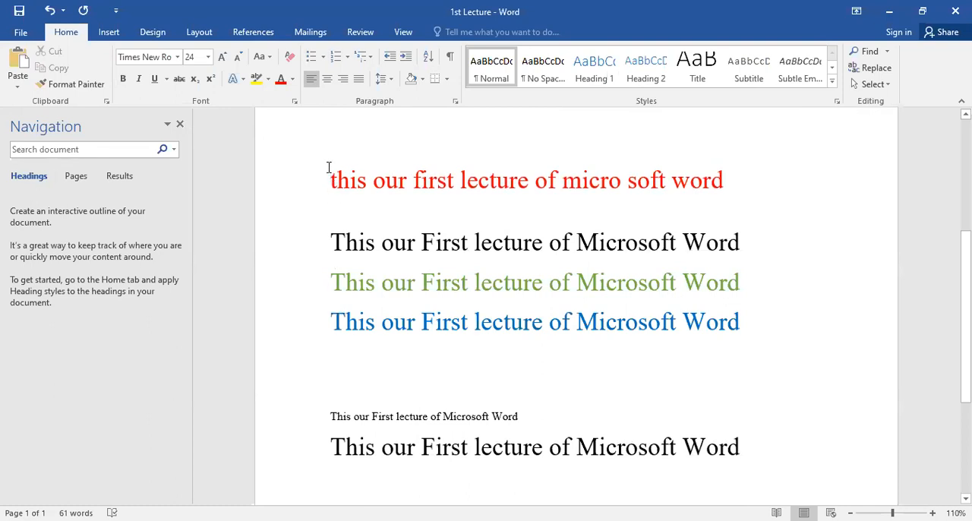
drag(330, 180, 405, 325)
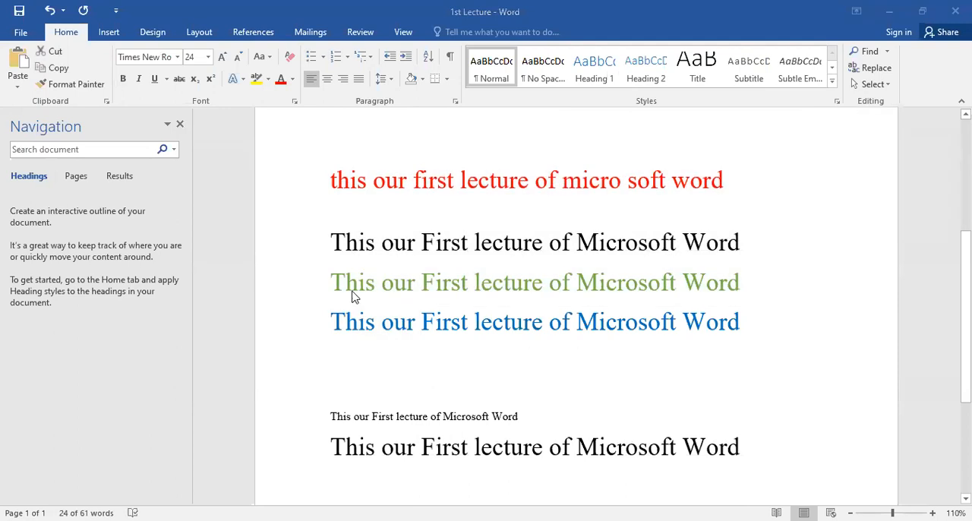
drag(748, 324, 341, 172)
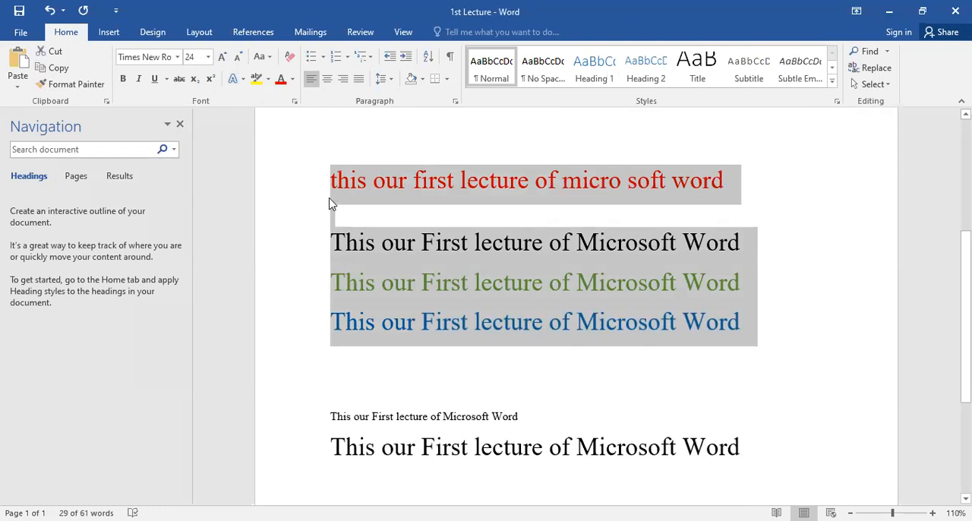
click(312, 61)
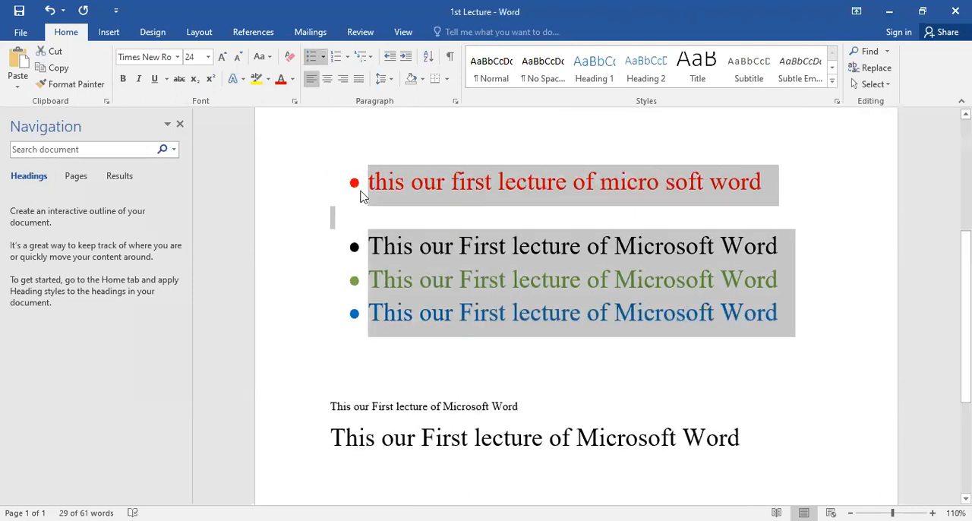
click(367, 200)
key(Delete)
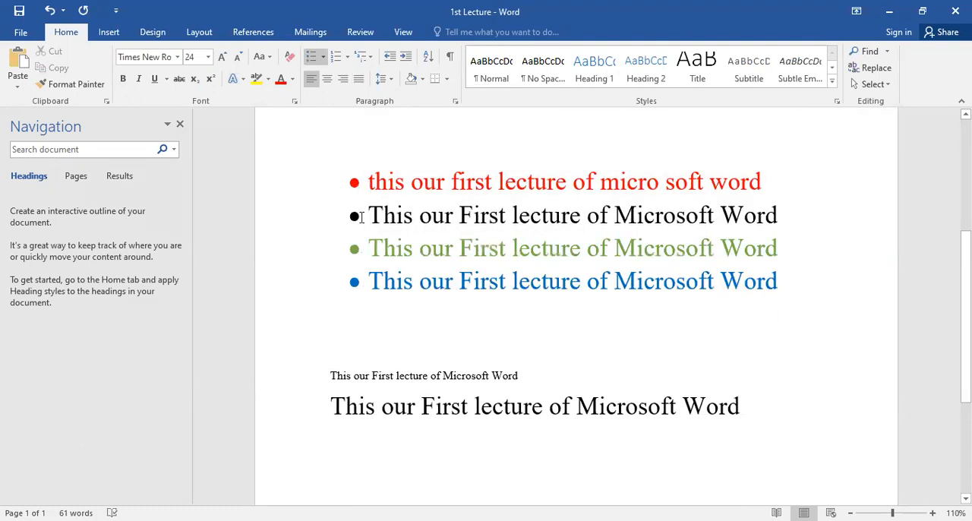
Step: Change the bullets of all four coloured sentences to hollow circles, and remove the bullets again with None
drag(785, 280, 385, 176)
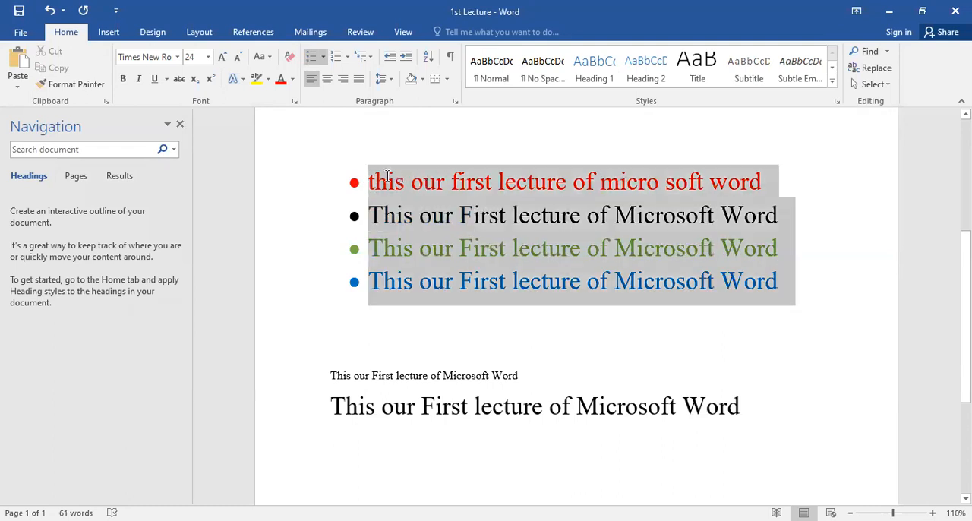
click(323, 58)
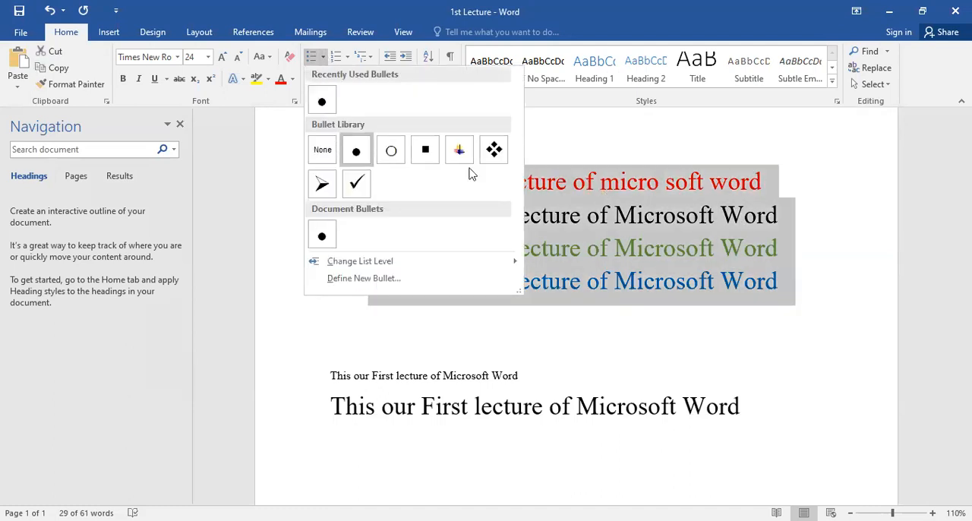
click(390, 155)
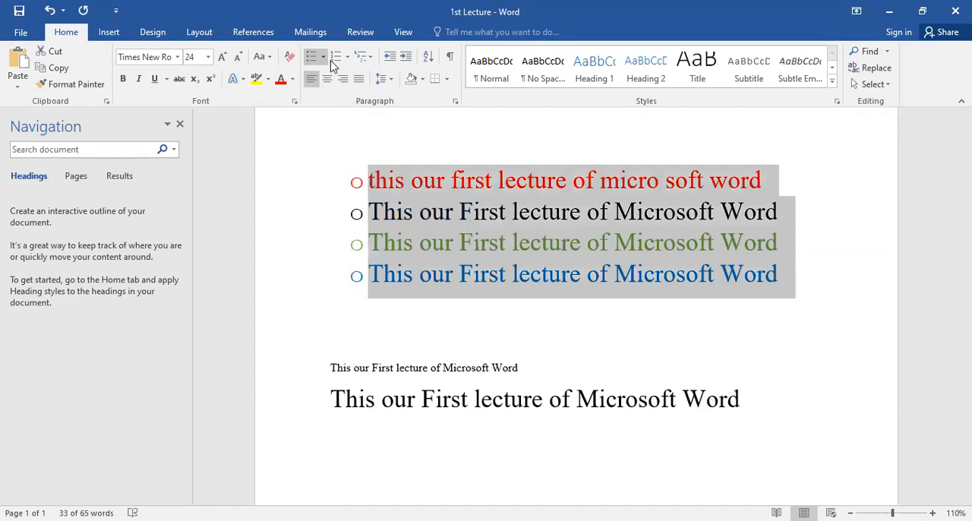
click(325, 58)
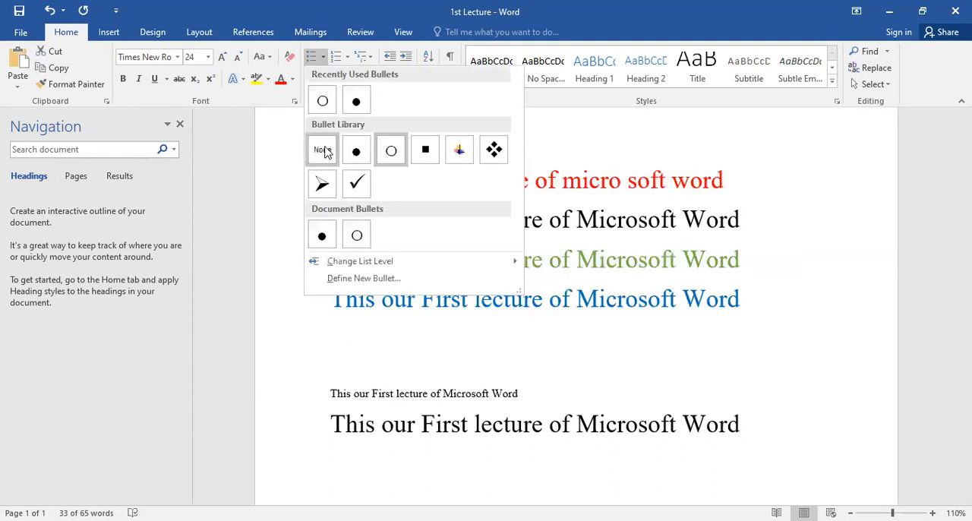
click(325, 151)
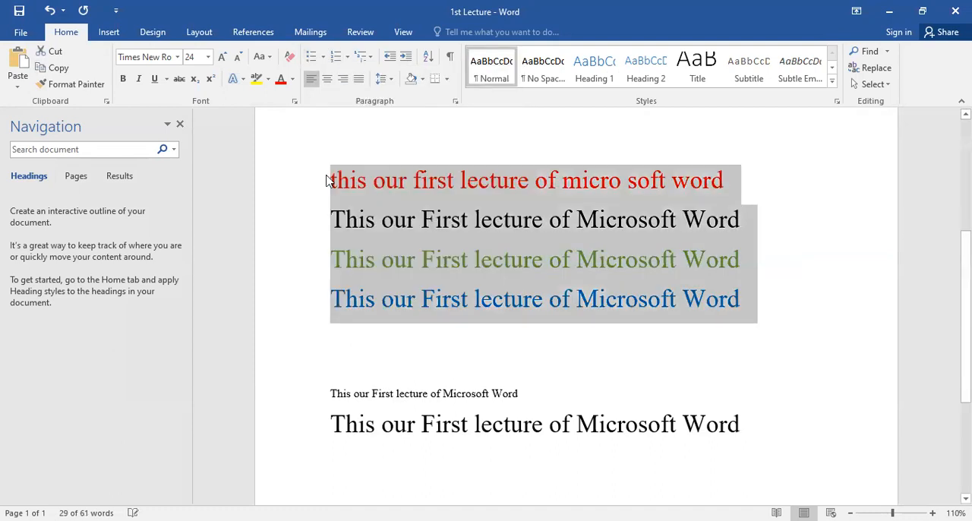
Step: Apply four-diamond bullets to the four coloured sentences, and switch them to hollow circles
click(323, 59)
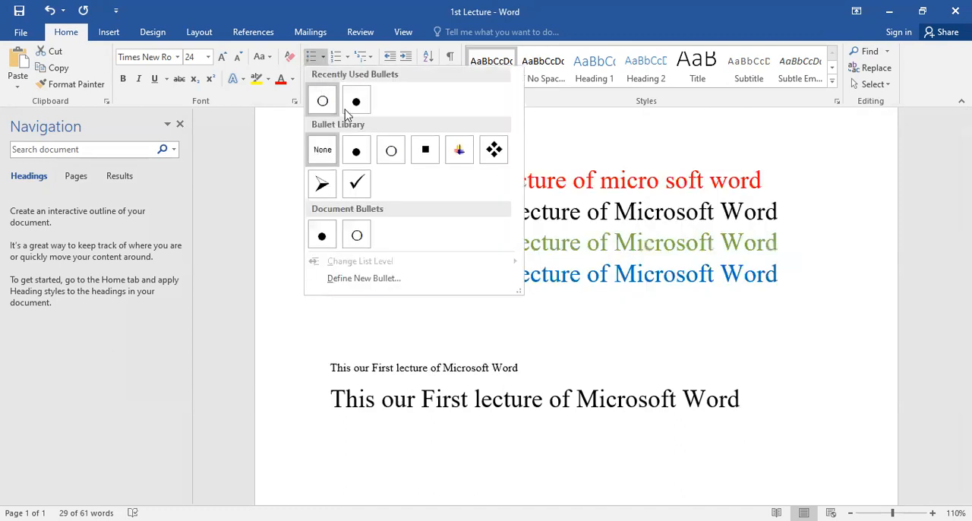
click(494, 151)
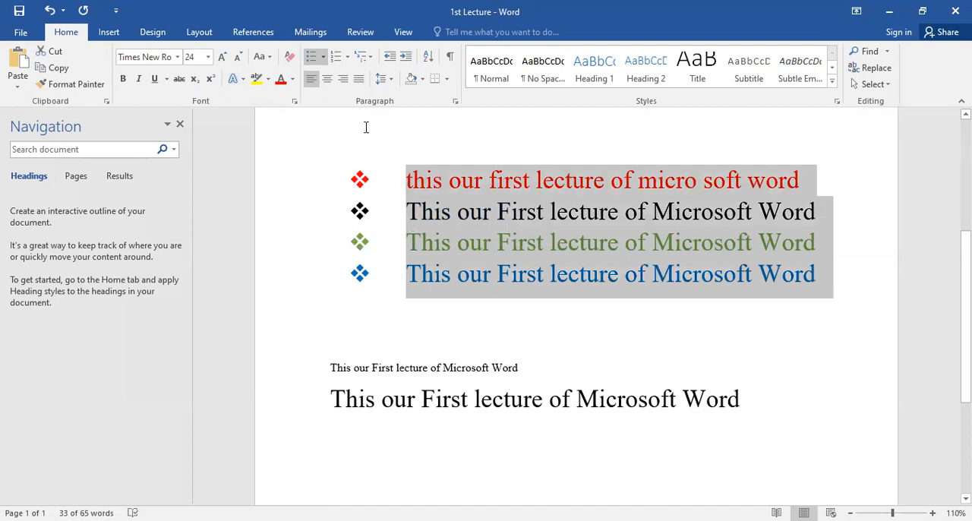
click(322, 59)
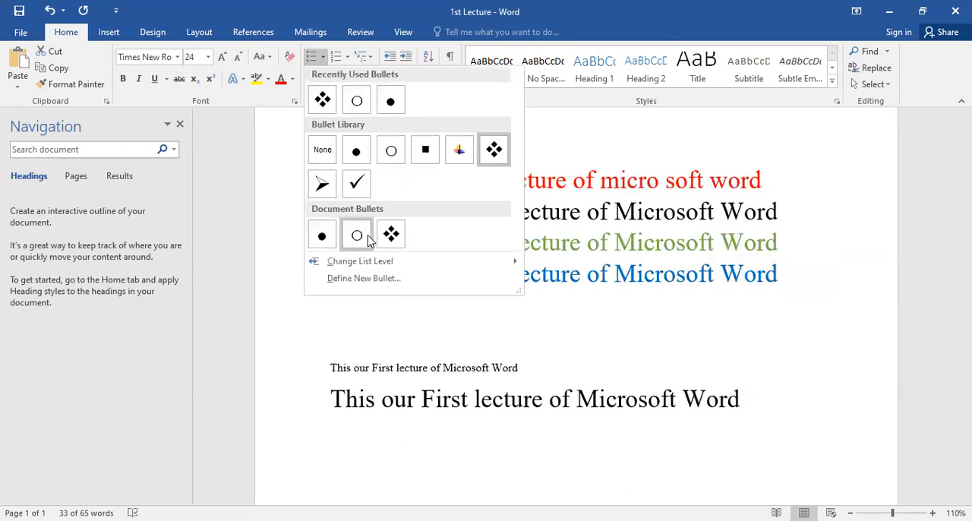
click(343, 64)
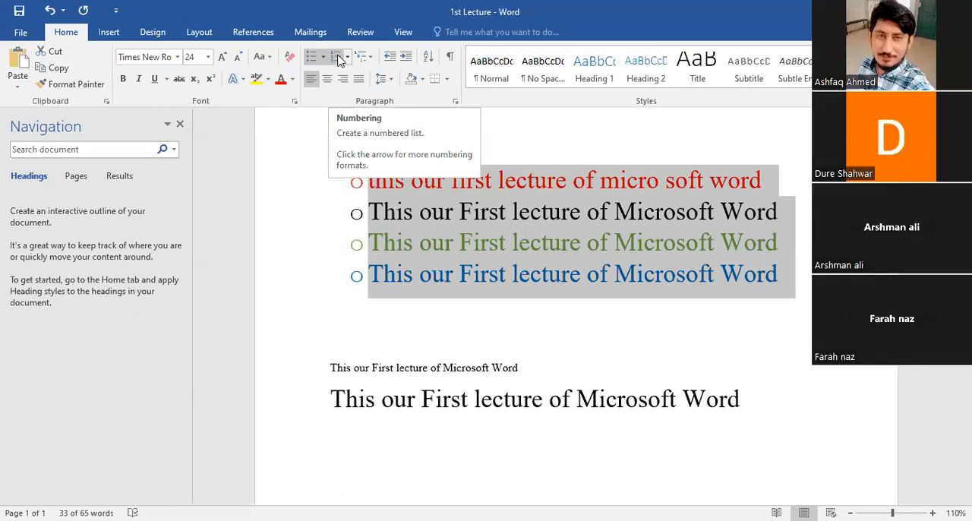
Step: Convert the four coloured sentences into a numbered list in the 1. 2. 3. format
click(340, 61)
click(413, 211)
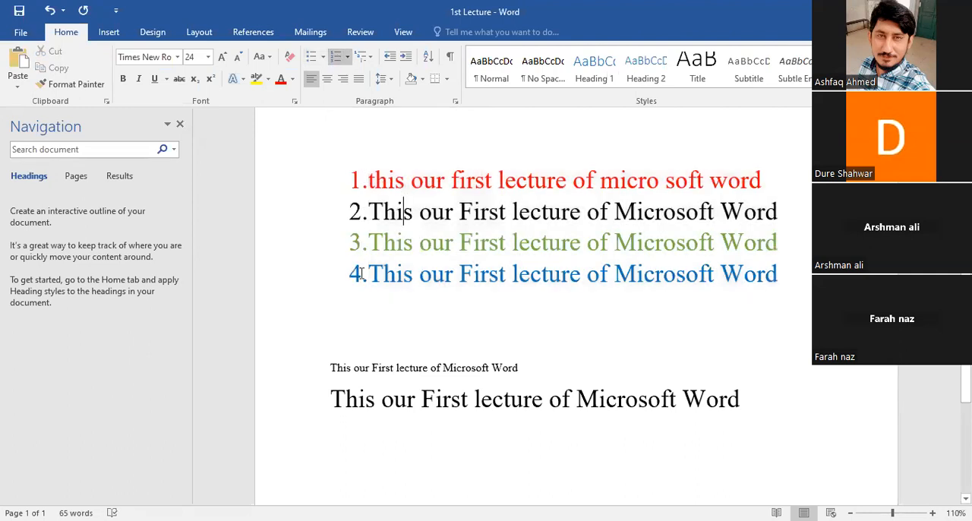
drag(369, 180, 419, 275)
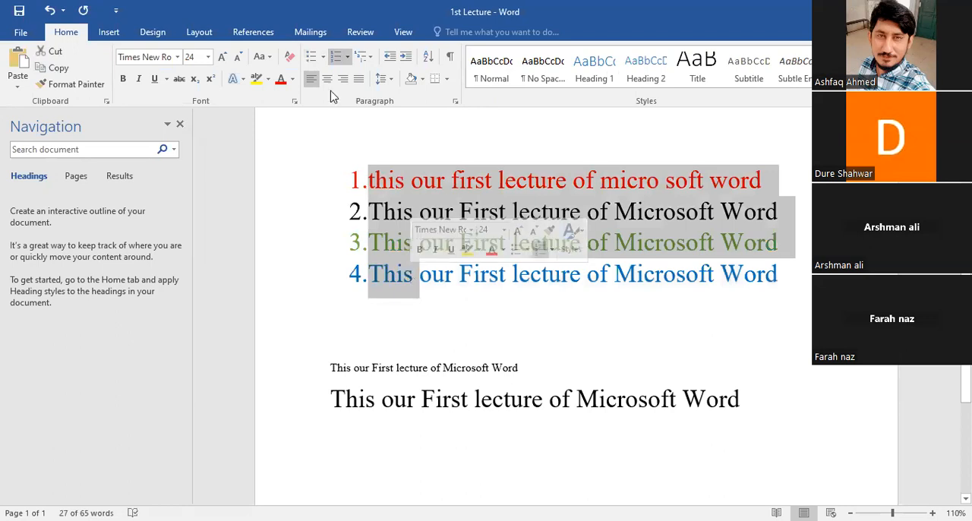
click(347, 57)
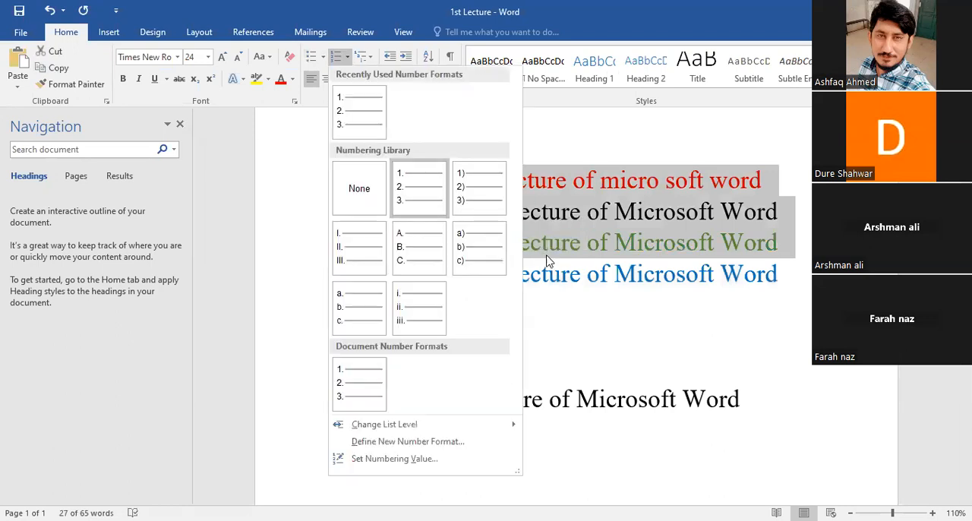
click(403, 199)
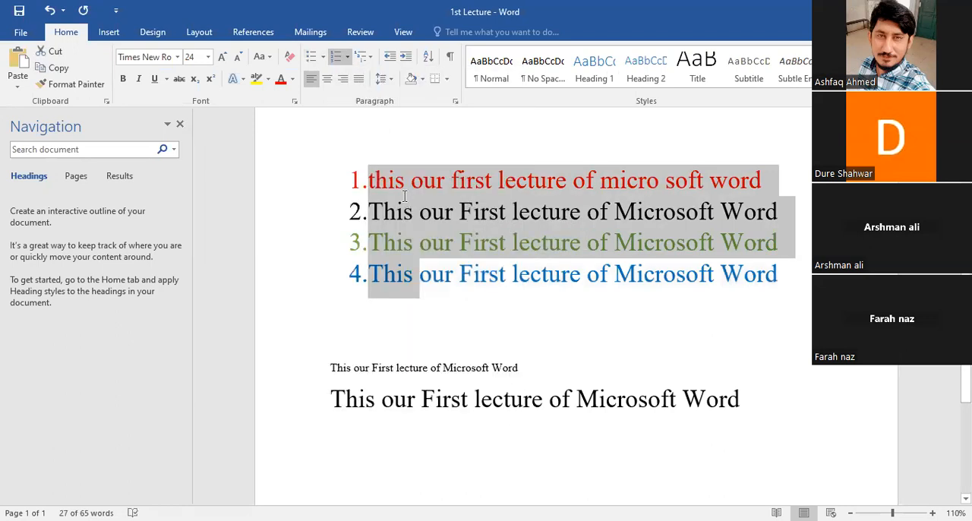
Step: Capitalize the first letter of the red list item so it begins with "This"
click(404, 199)
drag(376, 180, 368, 180)
text(T)
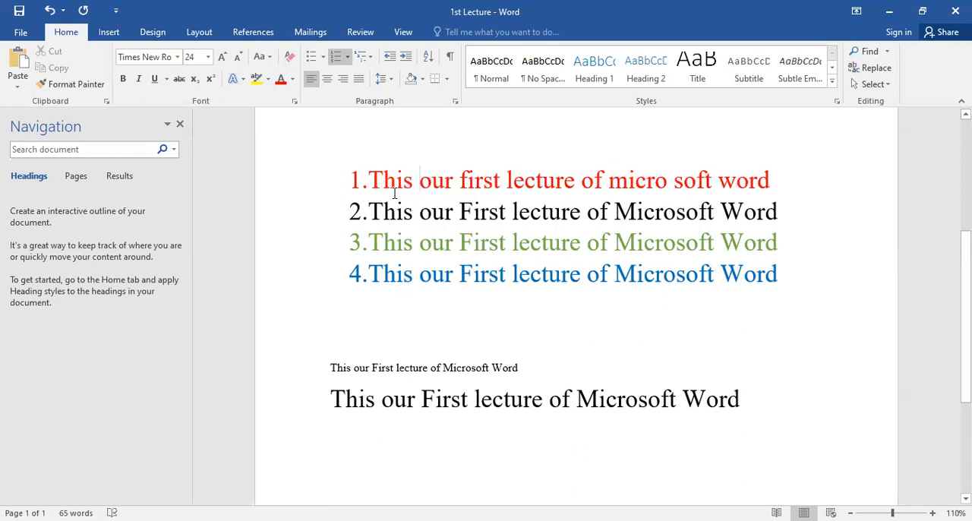
Step: Insert an empty item after the red list item and demote it to a second-level sub-item
click(781, 179)
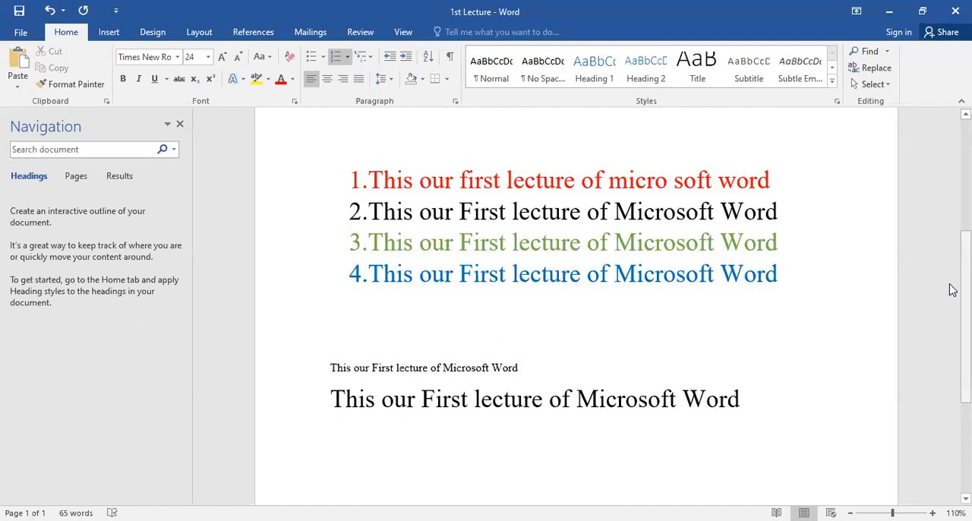
key(Return)
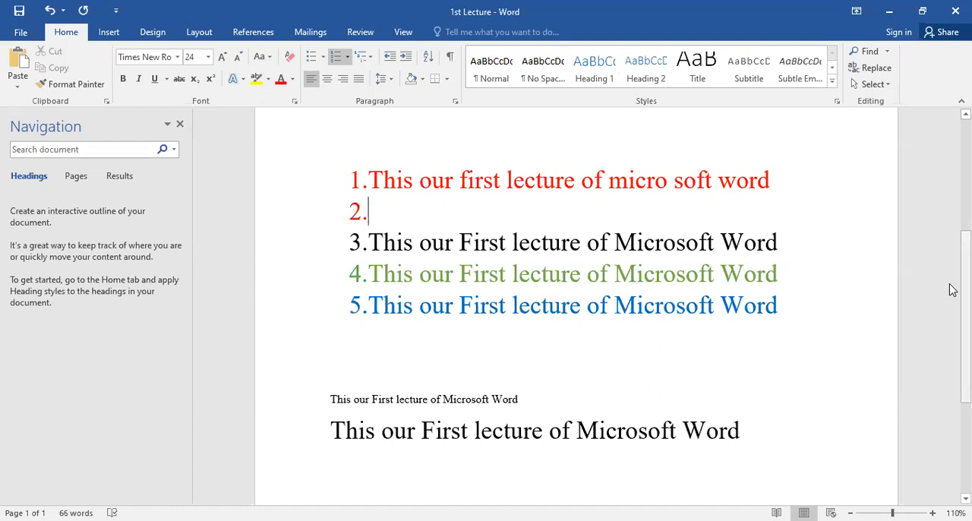
key(Tab)
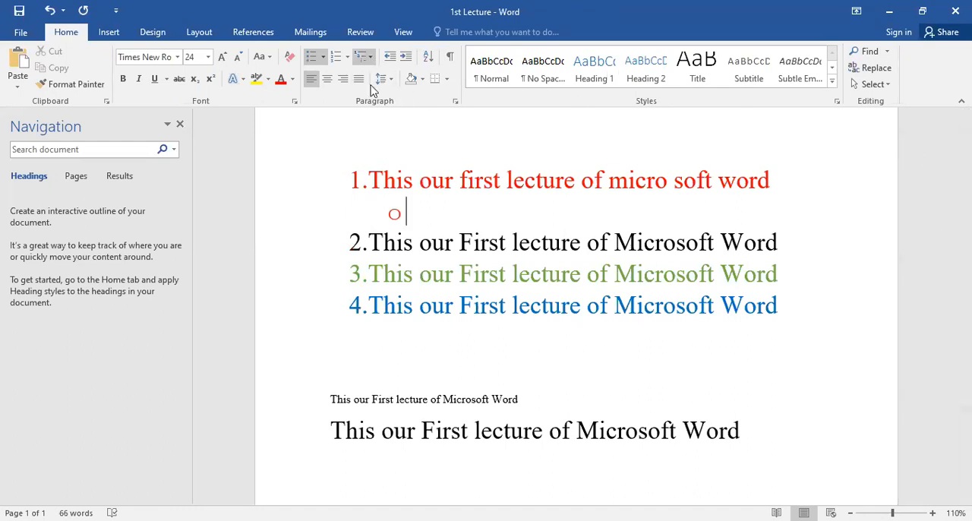
click(365, 180)
drag(366, 175, 395, 177)
key(ctrl+z)
Step: Apply the multilevel list format with 1 Heading 1, 1.1 Heading 2 and 1.1.1 Heading numbering to the whole list
drag(745, 306, 363, 127)
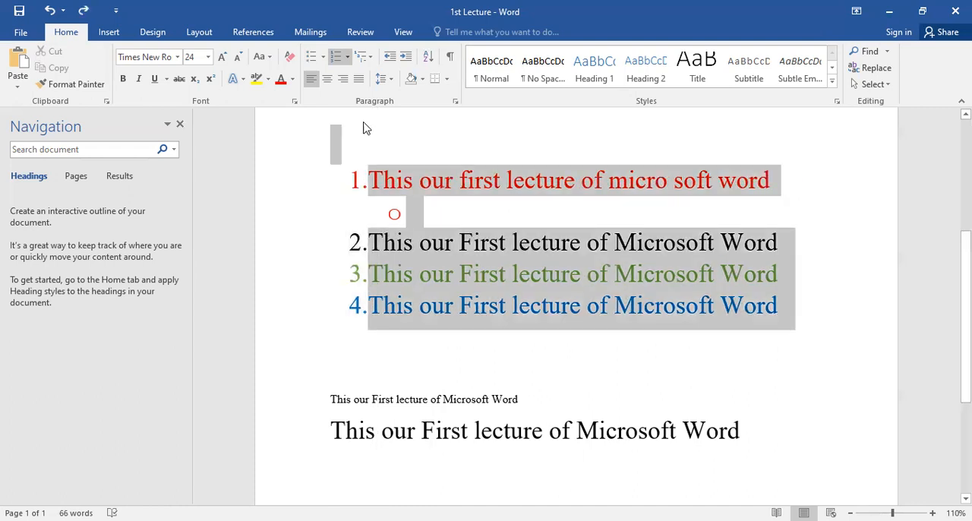
click(368, 56)
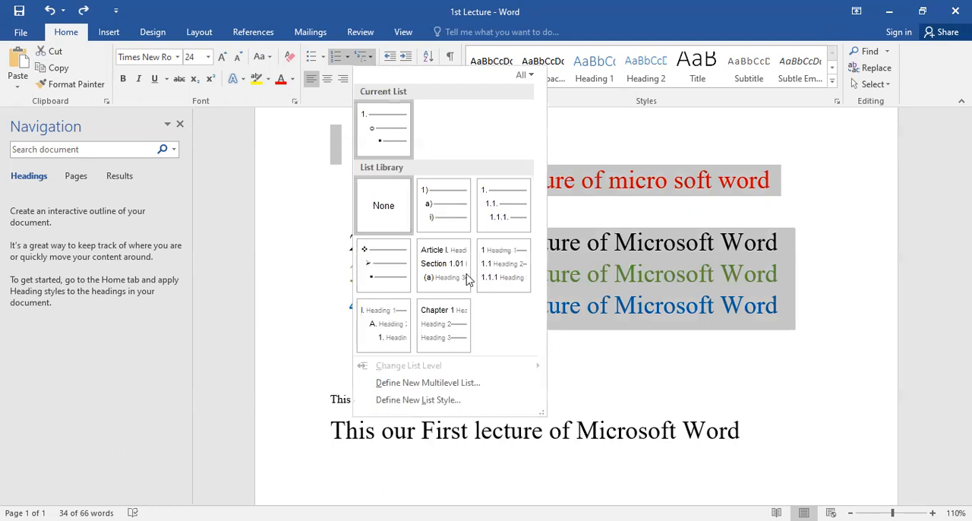
click(543, 272)
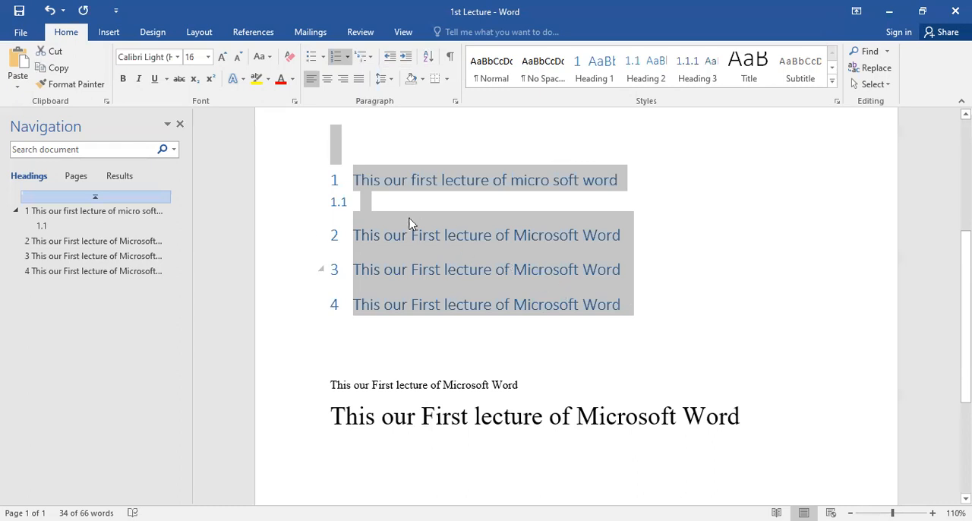
Step: Enter "A" as sub-item 1.1 under the first heading and insert blank lines below it
click(367, 200)
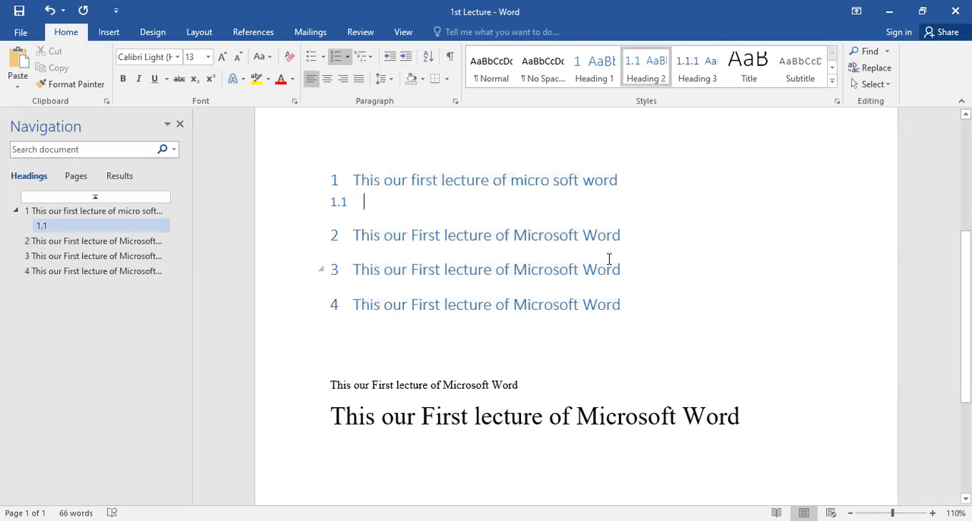
text(A)
key(Return)
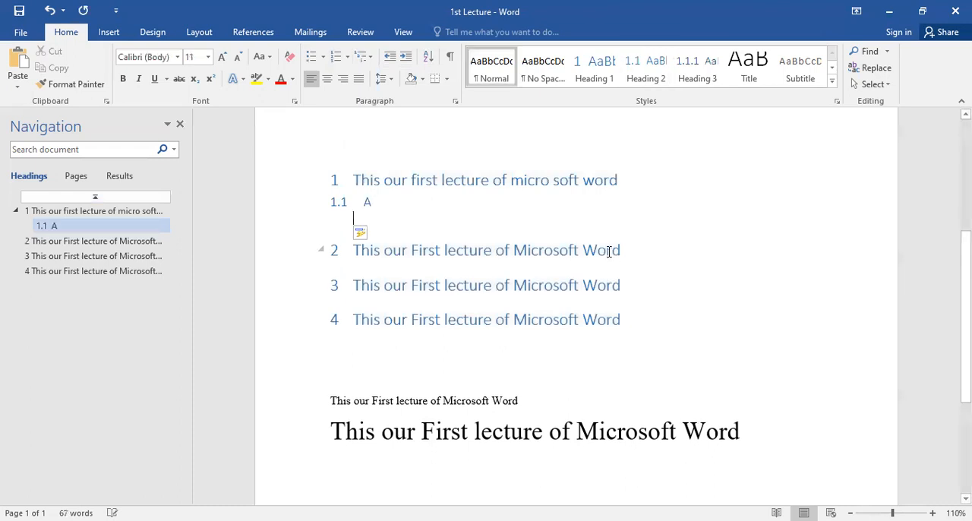
key(Up)
key(Up)
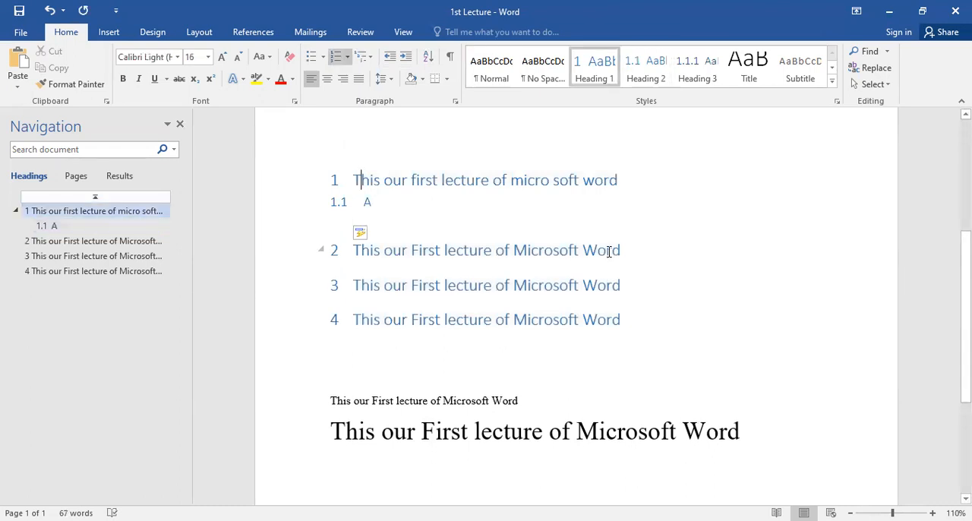
key(Down)
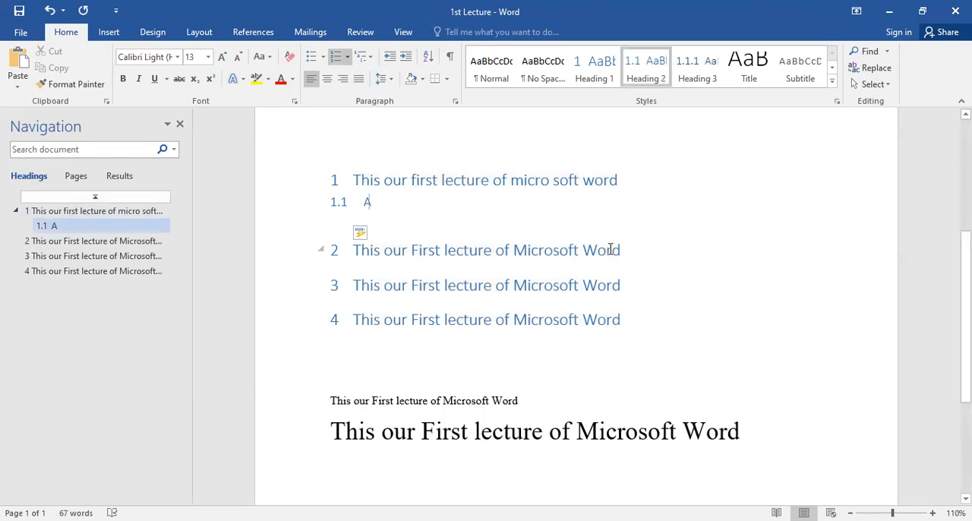
key(Return)
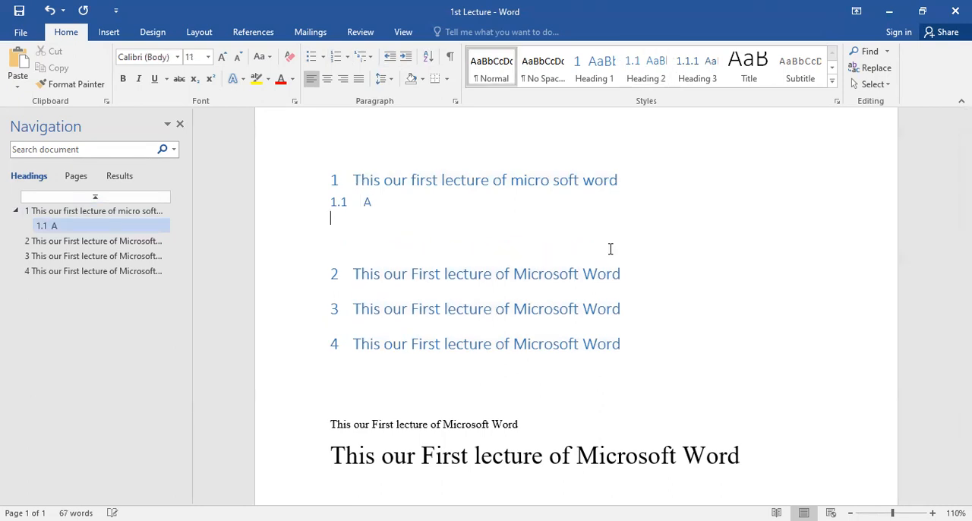
Step: Delete the extra blank line and sub-item 1.1 with its text, and start a new line below the first heading
key(BackSpace)
key(BackSpace)
key(BackSpace)
key(BackSpace)
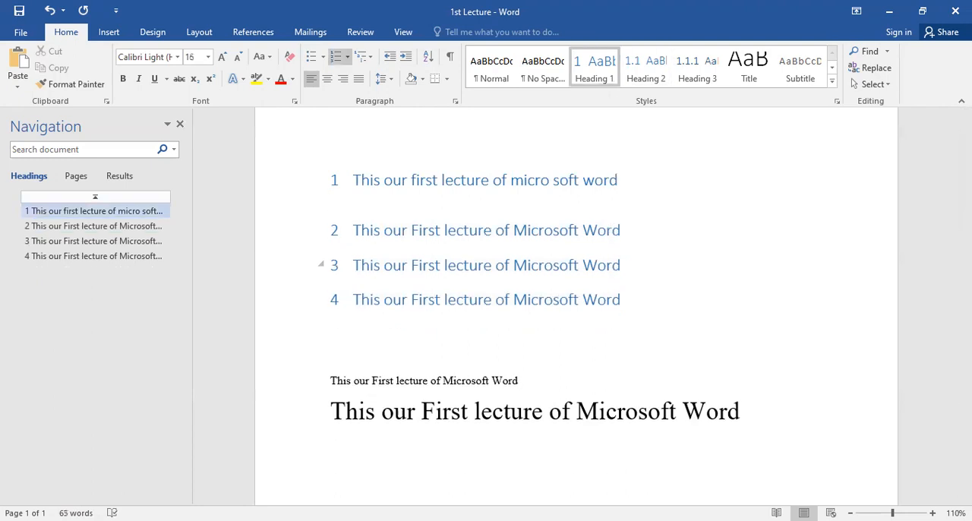
key(Return)
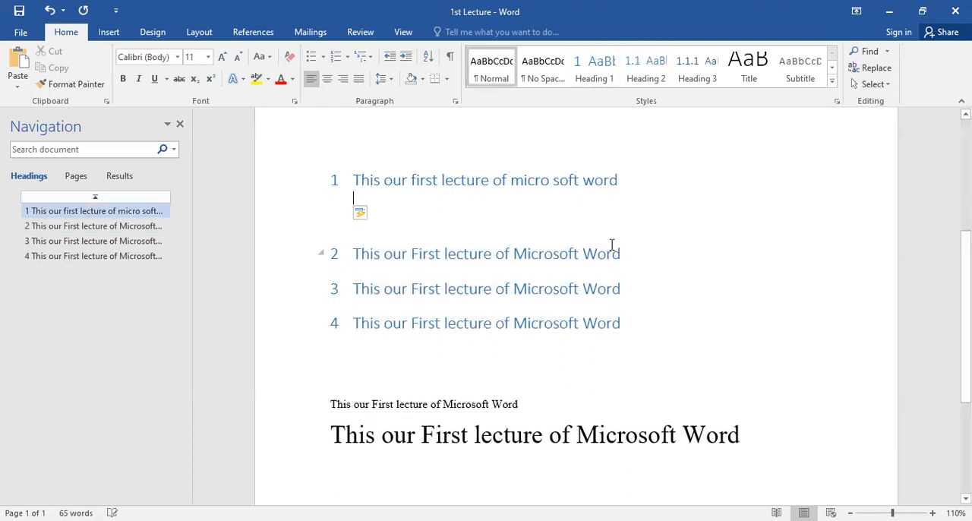
Step: Undo and redo the latest edits to bring back an empty sub-item 1.1 under the first heading
key(ctrl+z)
key(ctrl+z)
key(ctrl+z)
key(ctrl+z)
key(ctrl+z)
key(ctrl+y)
key(ctrl+y)
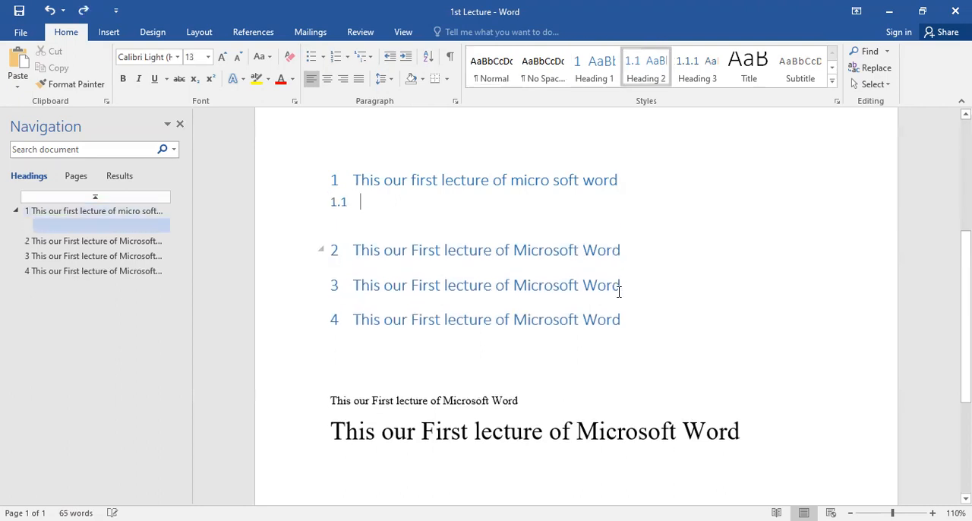
Step: Clear all formatting from the whole text and delete the blank line above "This our first lecture of micro soft word"
click(627, 319)
key(ctrl+a)
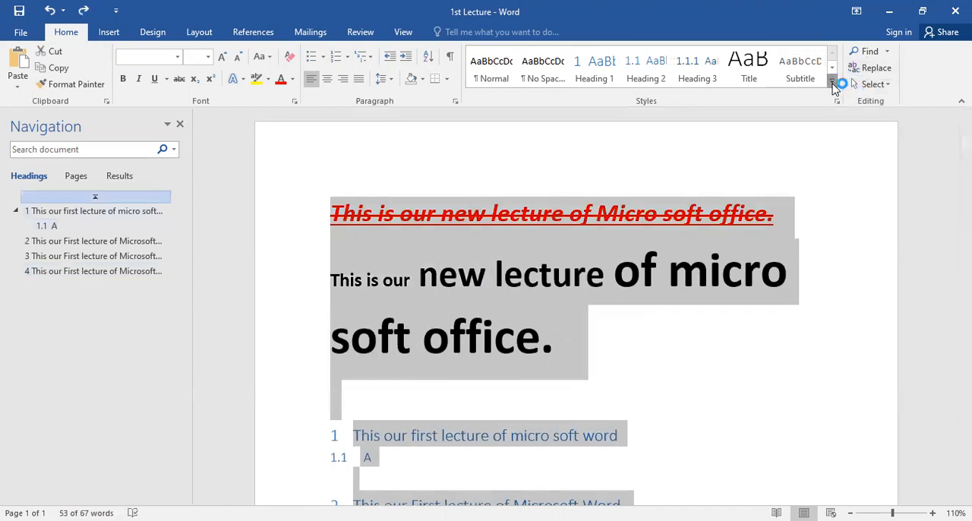
click(833, 82)
click(703, 195)
click(367, 246)
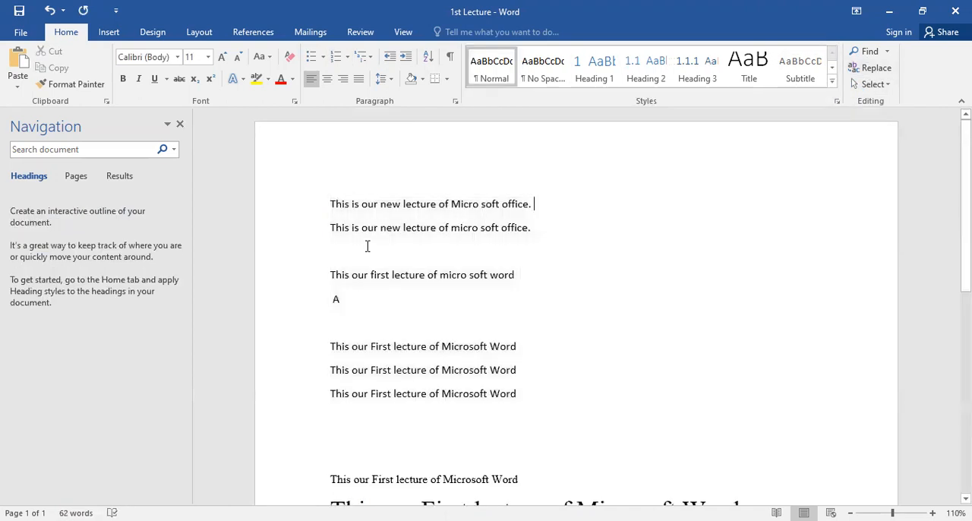
key(Delete)
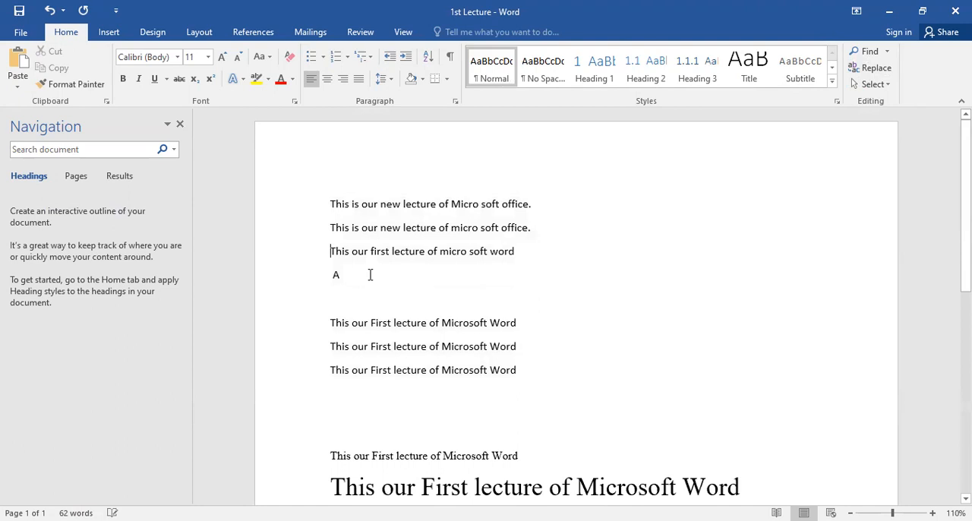
Step: Apply Heading 1 multilevel numbering to the first three sentences and insert an empty line below the first one
drag(331, 203, 529, 261)
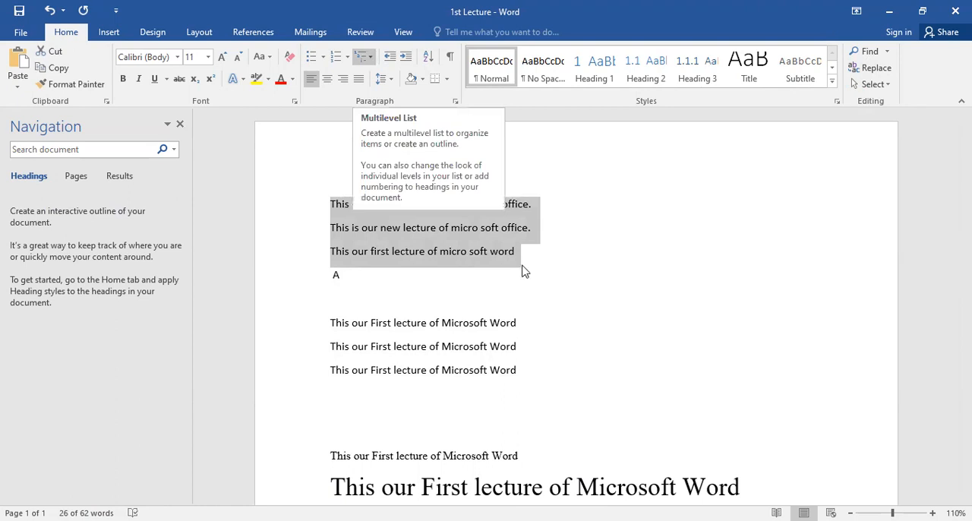
key(ctrl+alt+1)
click(644, 220)
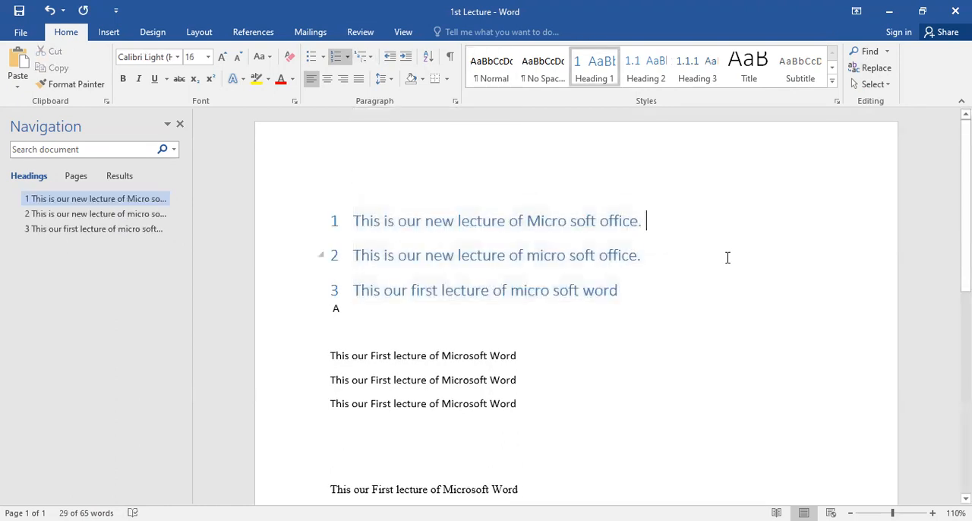
key(Return)
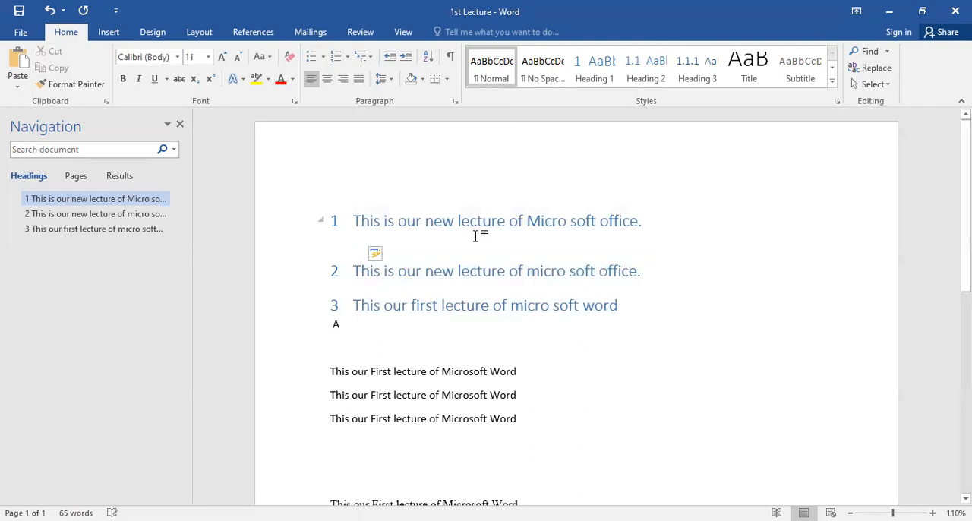
Step: Undo the edits back to the originally formatted text and redo only the clearing of formatting
key(ctrl+z)
key(ctrl+z)
key(ctrl+z)
key(ctrl+z)
key(ctrl+z)
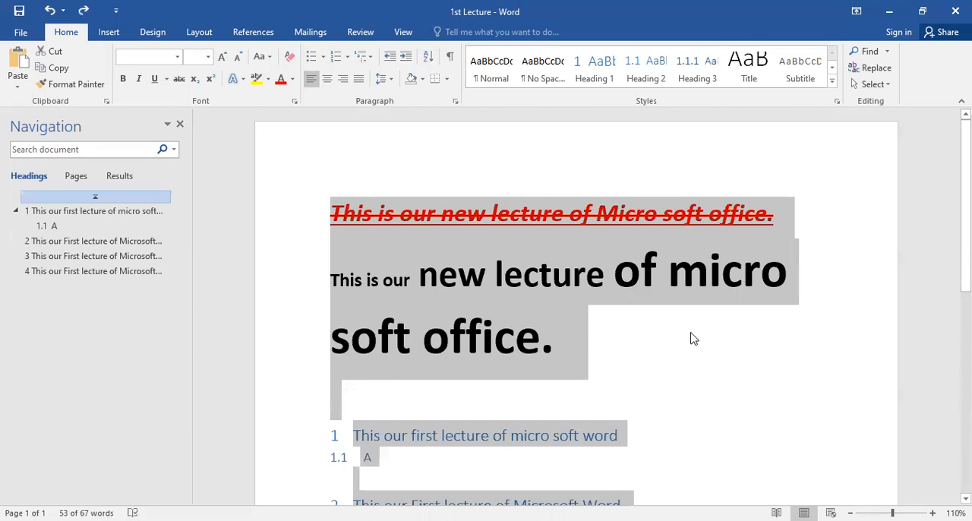
key(ctrl+y)
Step: Delete the blank line above the third sentence and apply 1., 2., 3. numbering to the first three sentences
click(329, 233)
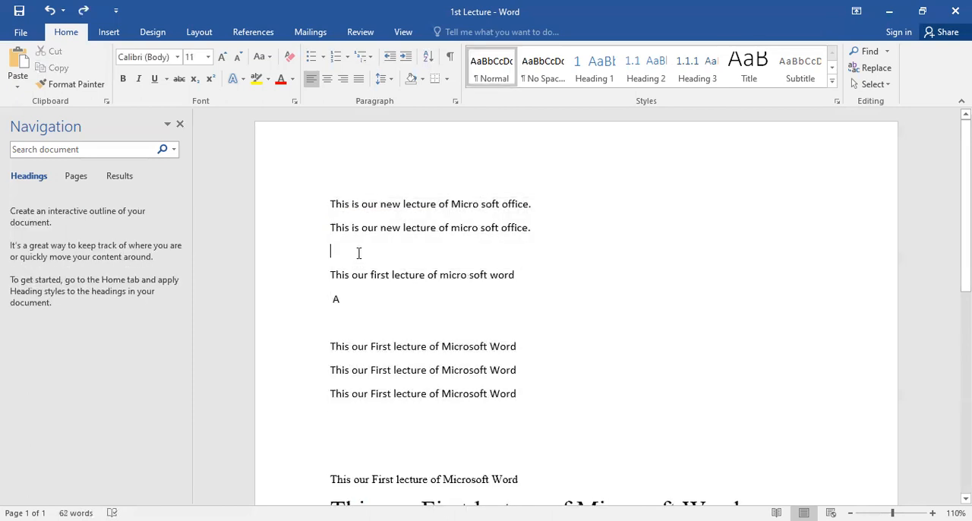
key(Delete)
drag(332, 203, 538, 245)
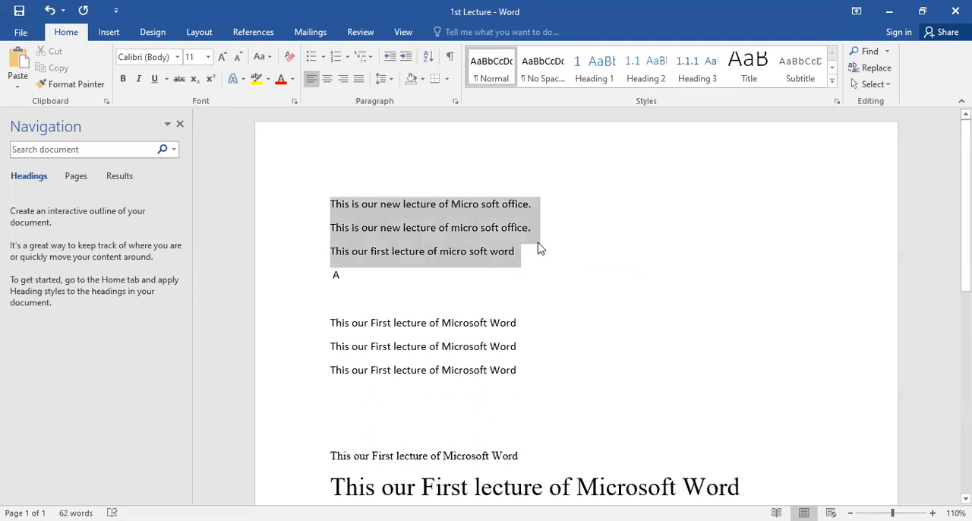
click(339, 61)
click(580, 207)
text(V)
key(BackSpace)
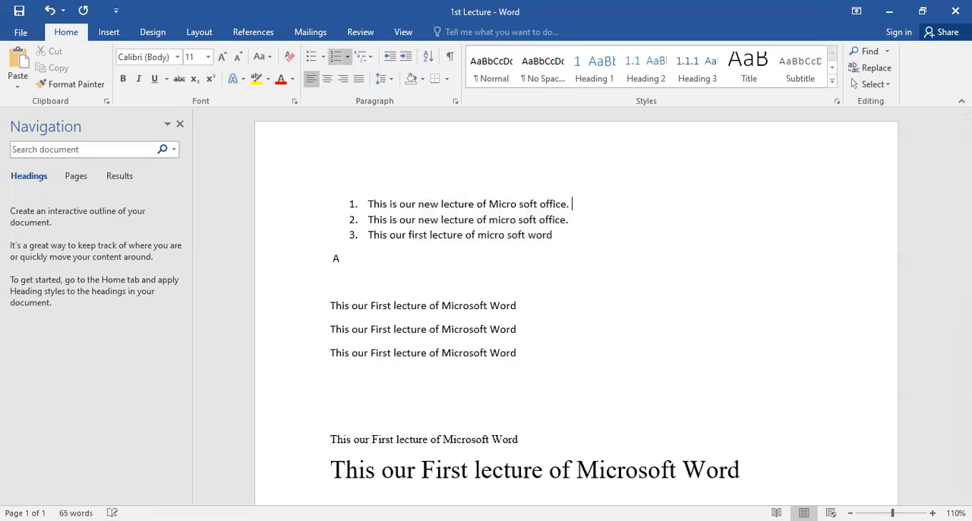
Step: Add lettered sub-items "A", "B", "C" and "D" under the first numbered sentence, followed by an empty sub-item
key(Return)
key(Tab)
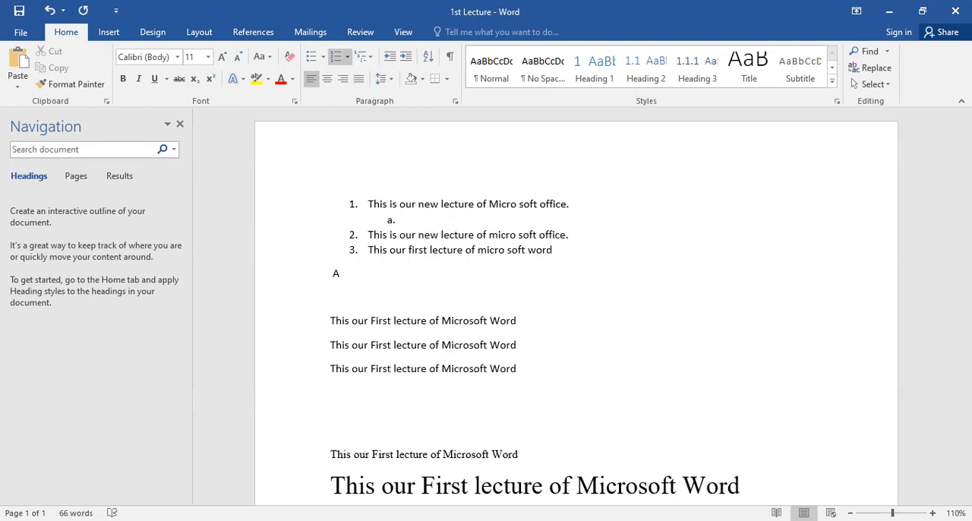
text(A)
key(Return)
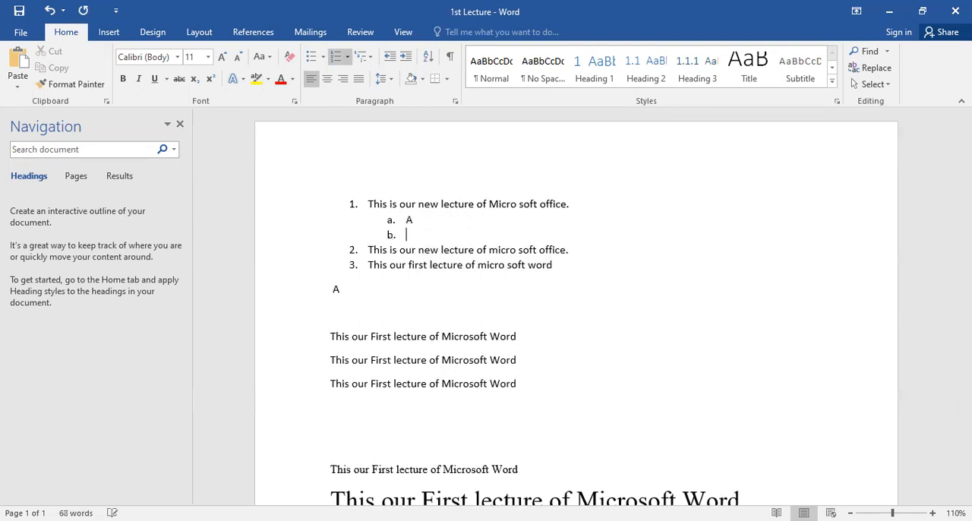
text(B)
key(Return)
text(C)
key(Return)
text(D)
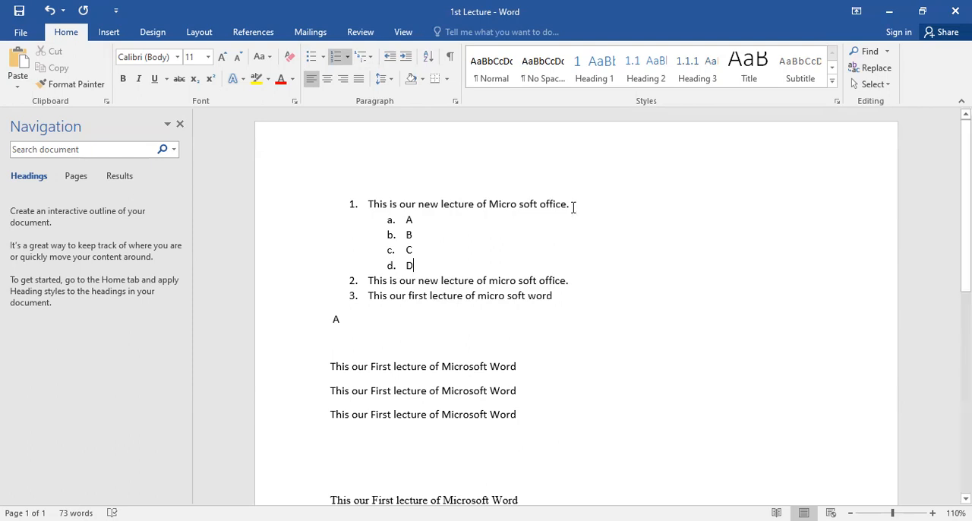
key(Return)
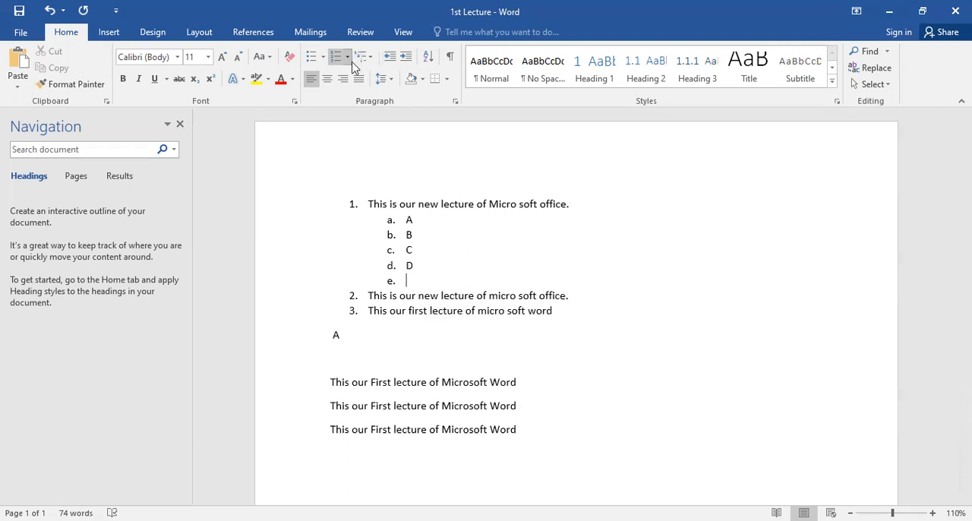
Step: Set the numbering to None for the first sentence and its sub-items A to D
drag(412, 266, 368, 204)
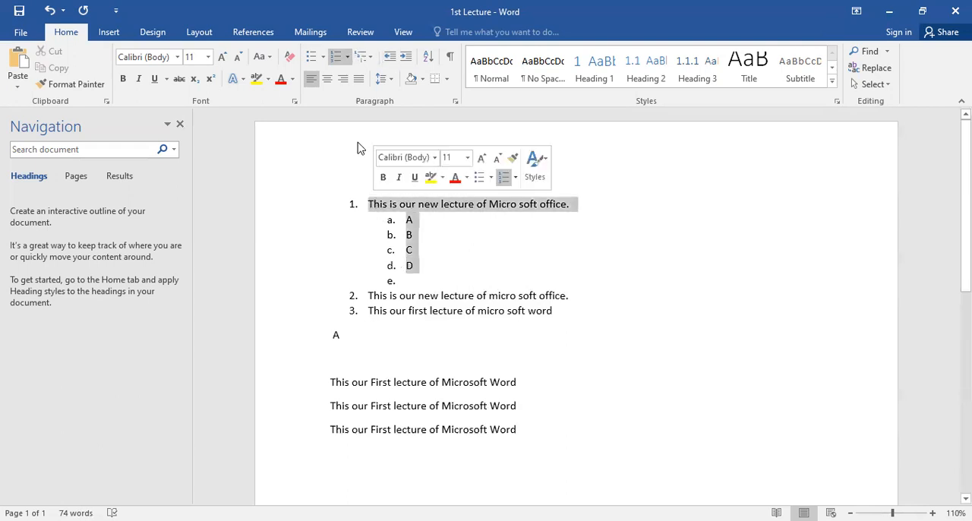
click(347, 58)
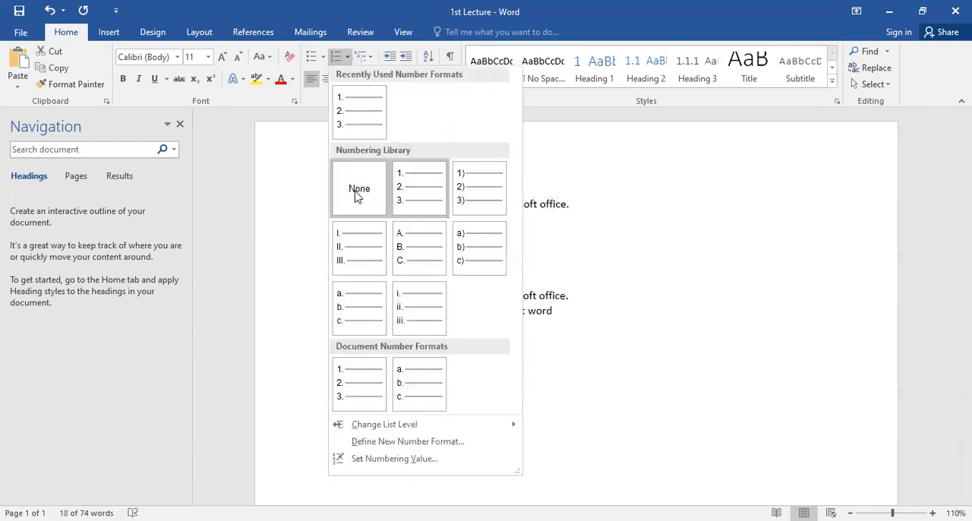
click(357, 195)
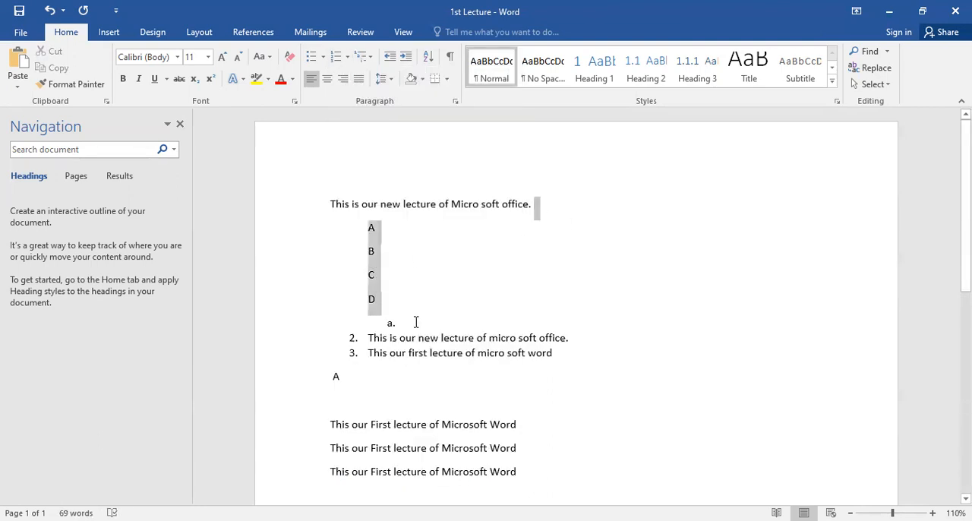
Step: Delete the lines A to D and turn the leftover empty sub-item into a plain blank line
key(Delete)
click(408, 229)
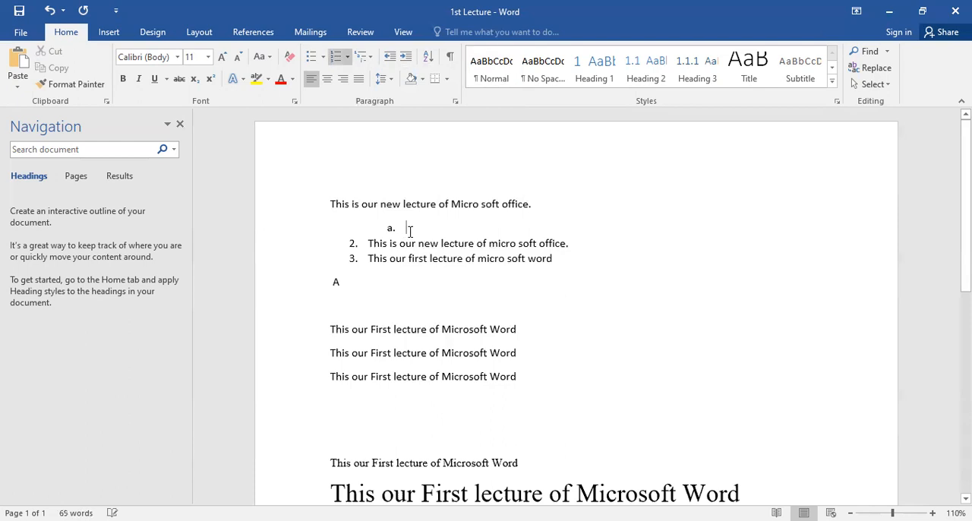
key(BackSpace)
key(BackSpace)
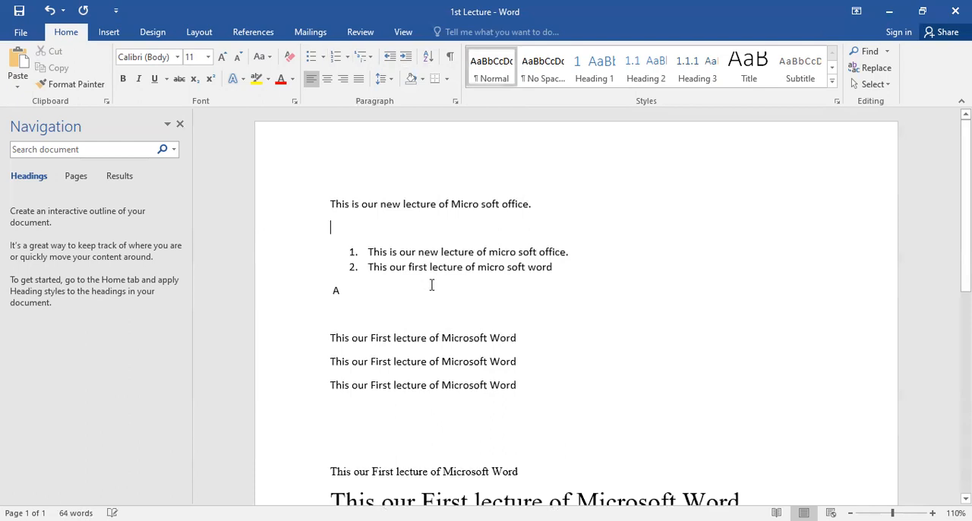
Step: Remove the numbering and indent from the two remaining list items and delete the stray "A" below them
drag(557, 265, 336, 152)
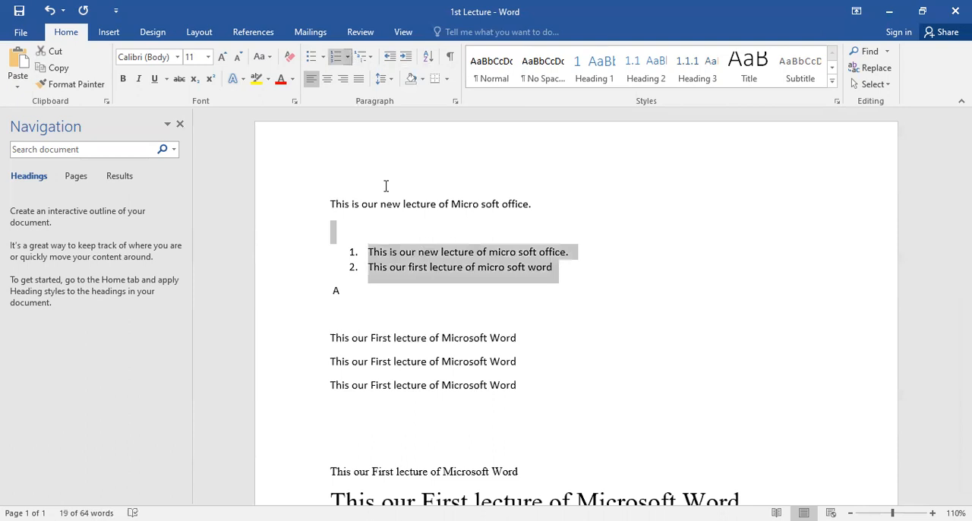
click(346, 59)
click(415, 270)
click(370, 251)
key(BackSpace)
key(BackSpace)
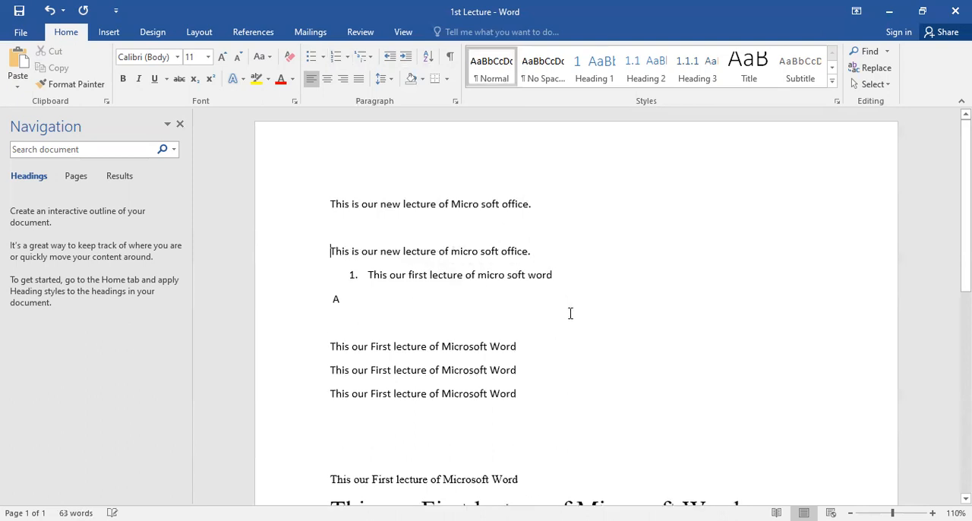
click(409, 274)
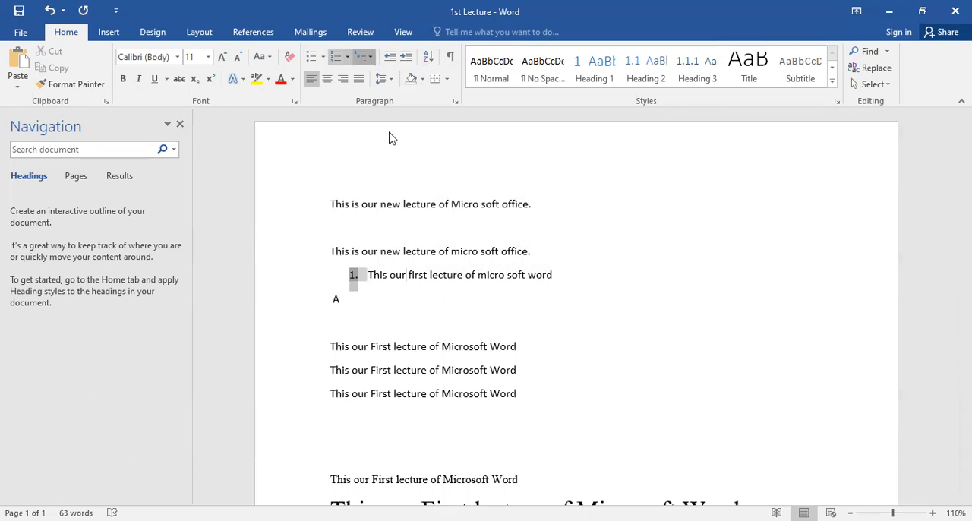
click(407, 212)
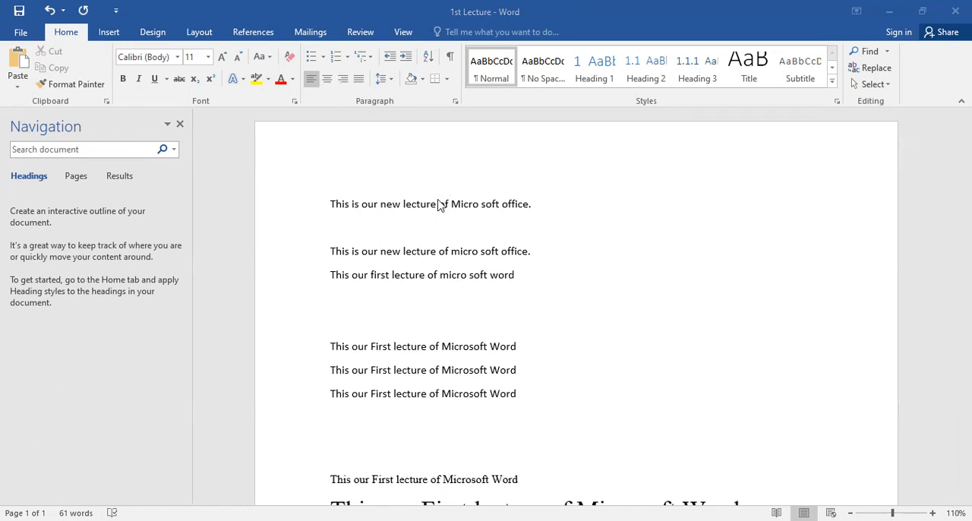
Step: Apply the Align Left and Align Right commands to the first sentence, and undo the right alignment
triple_click(351, 207)
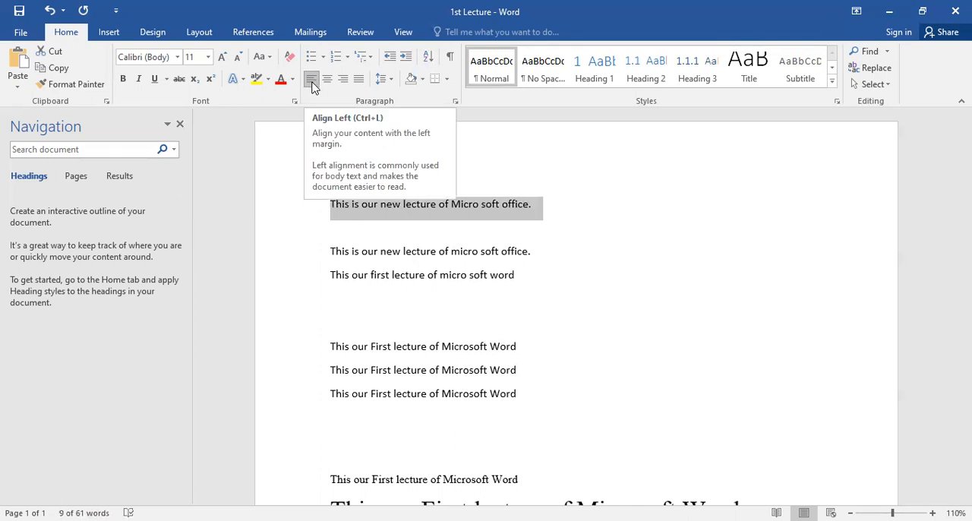
click(312, 84)
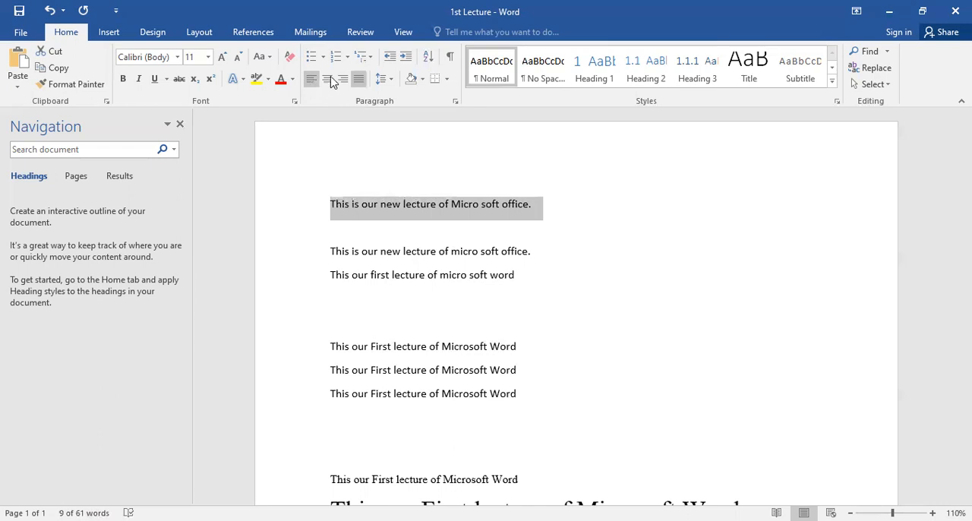
click(342, 82)
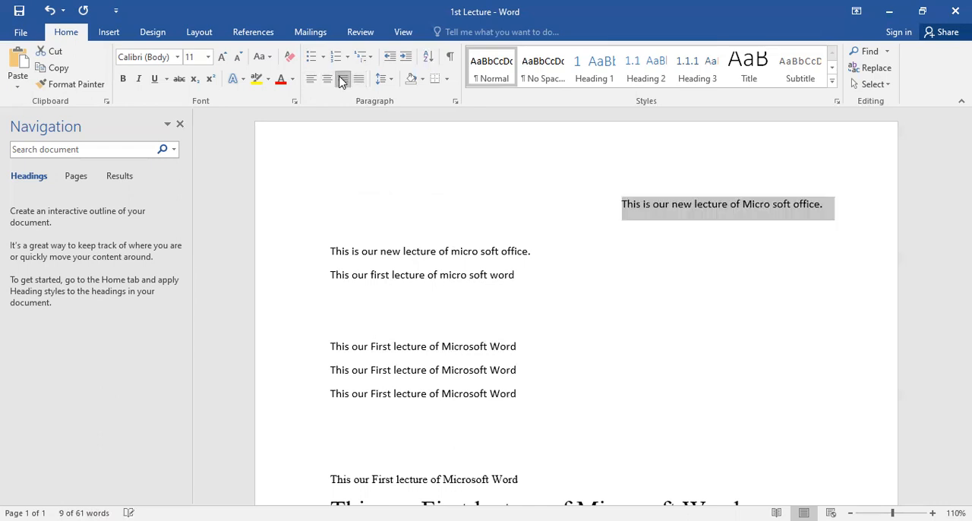
click(828, 206)
drag(622, 205, 818, 211)
click(624, 260)
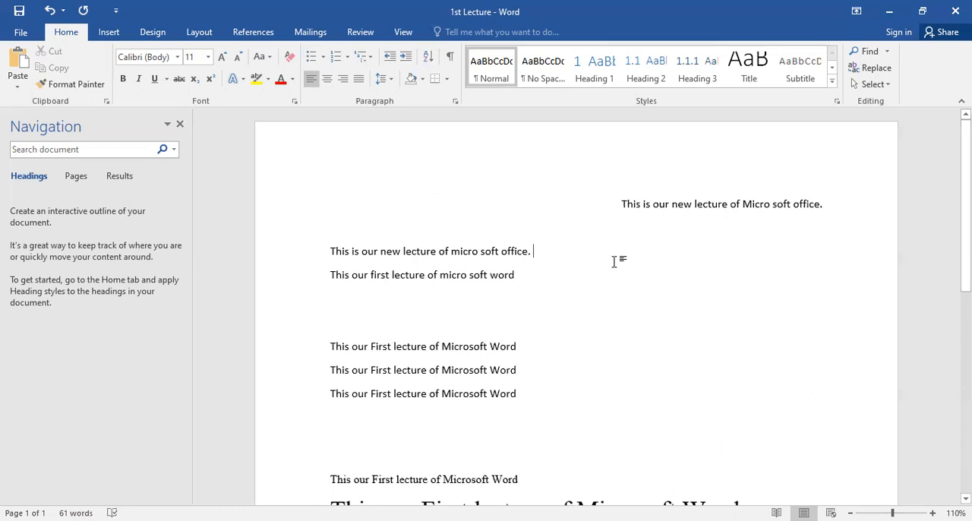
key(ctrl+z)
Step: Delete the line breaks after the first two sentences to join the first three sentences into one paragraph
click(547, 203)
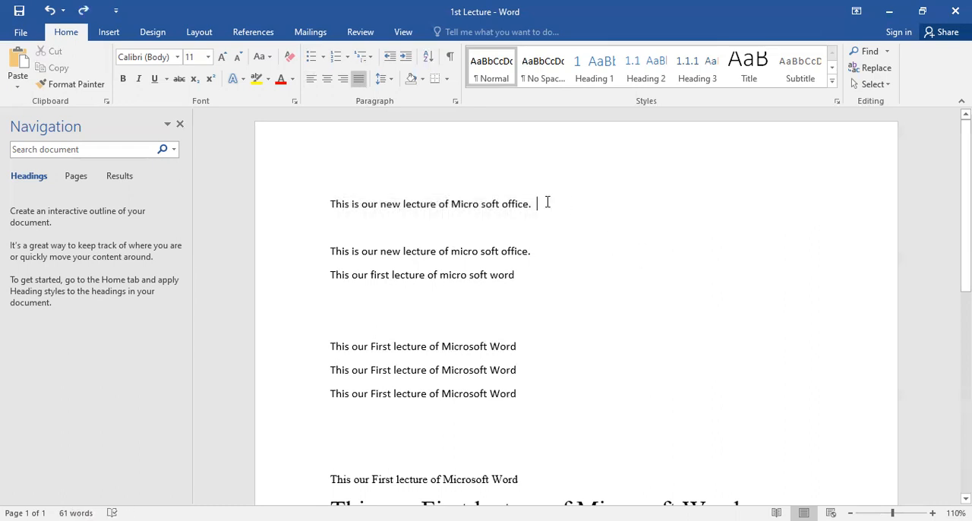
key(Delete)
key(Delete)
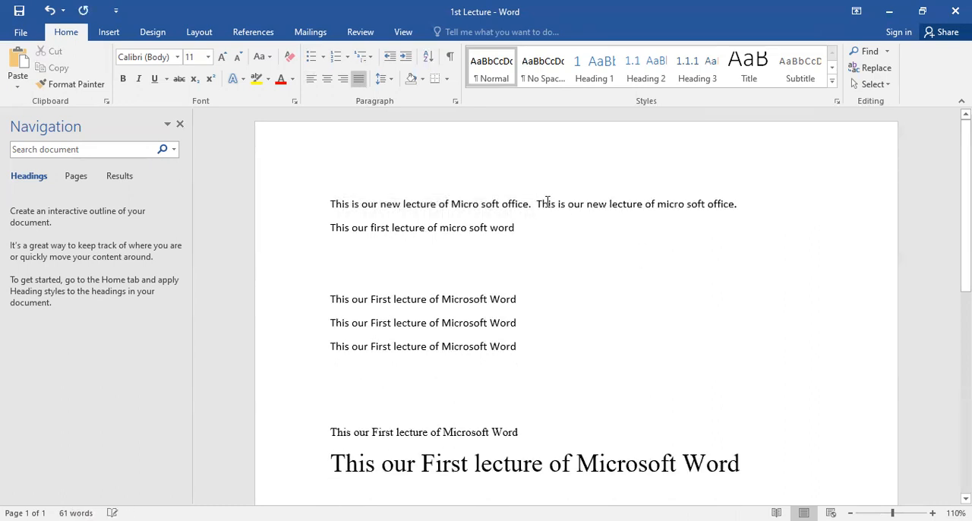
key(Delete)
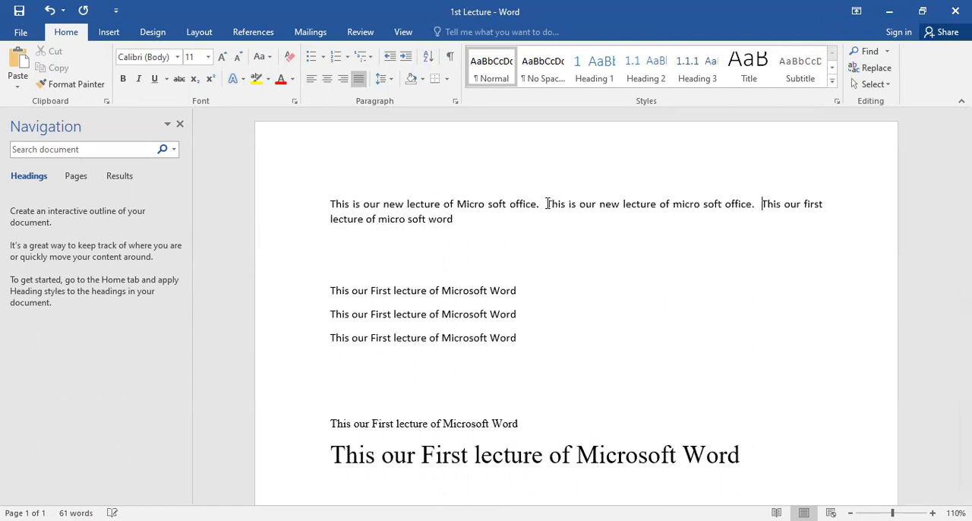
Step: Center the merged paragraph at the start of the document
click(452, 219)
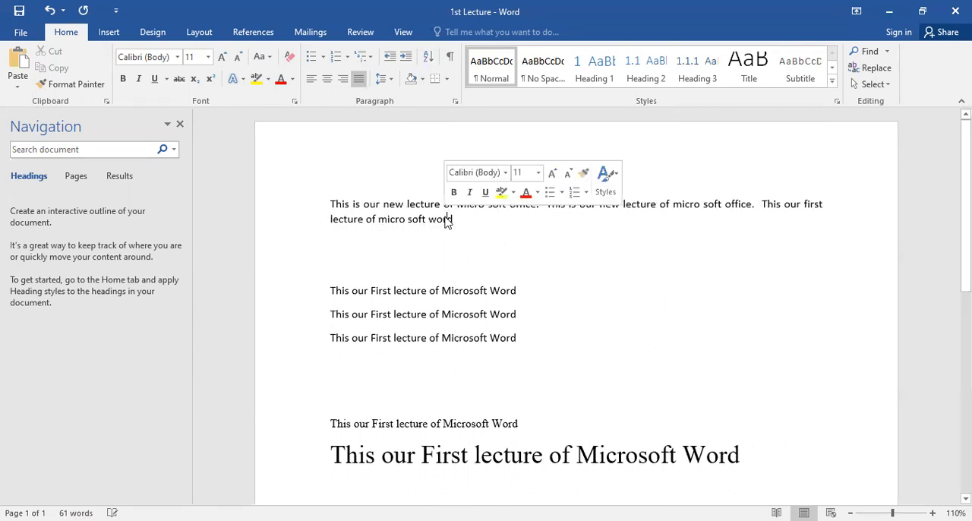
double_click(328, 81)
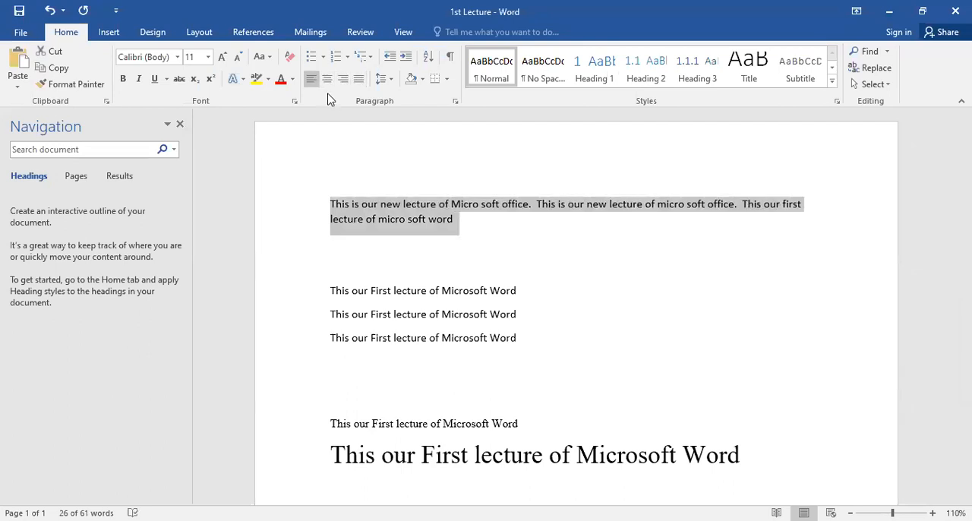
click(327, 79)
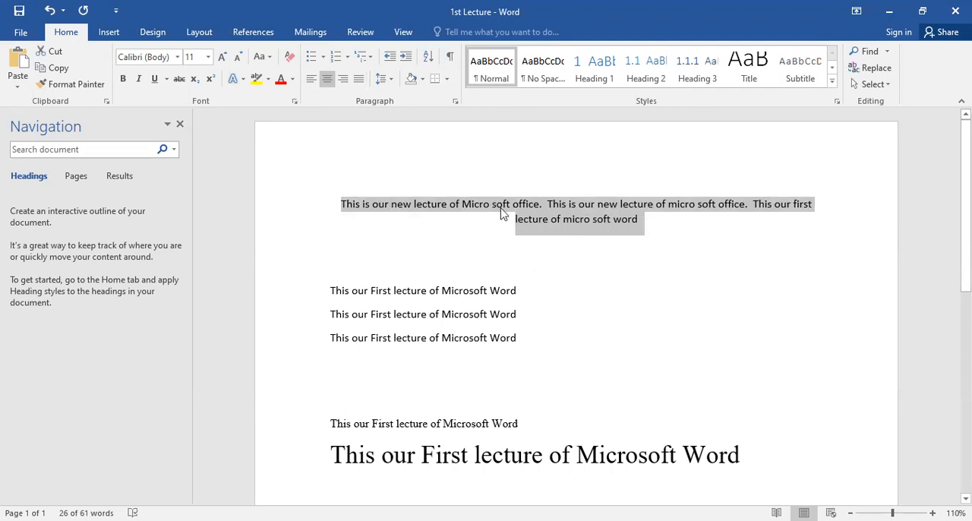
Step: Undo the centering and the joining so the three sentences are separate paragraphs
key(ctrl+z)
key(ctrl+z)
key(ctrl+z)
key(ctrl+z)
key(ctrl+z)
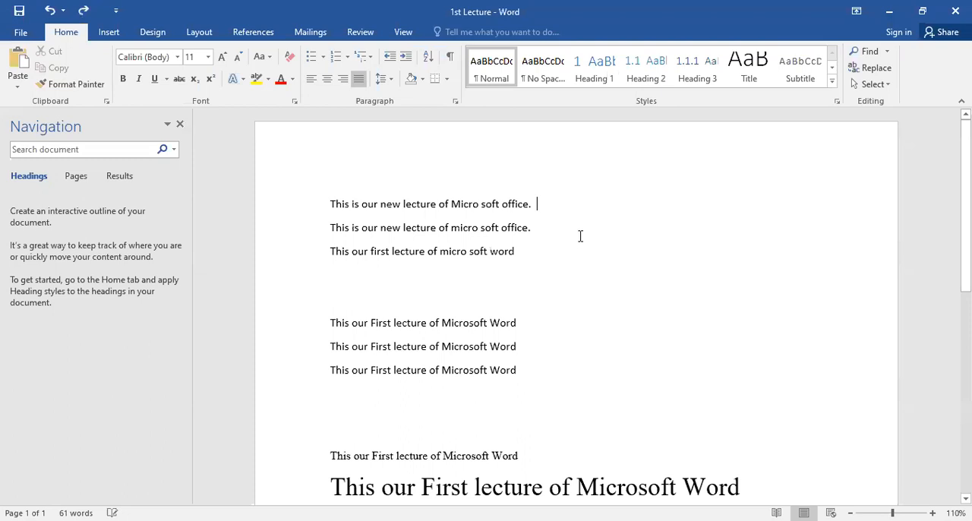
Step: Center the first sentence, and return it to left alignment
triple_click(460, 209)
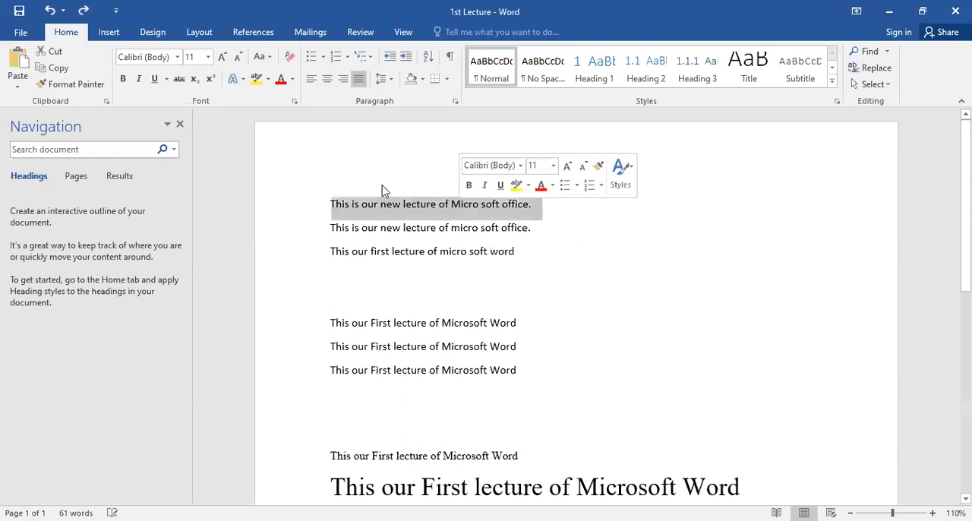
click(327, 79)
click(686, 205)
drag(684, 204, 474, 199)
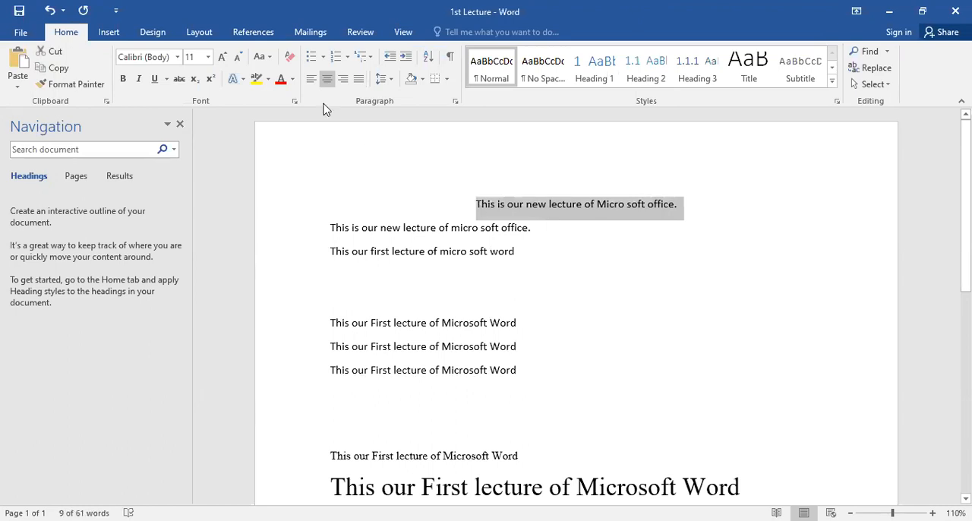
click(311, 79)
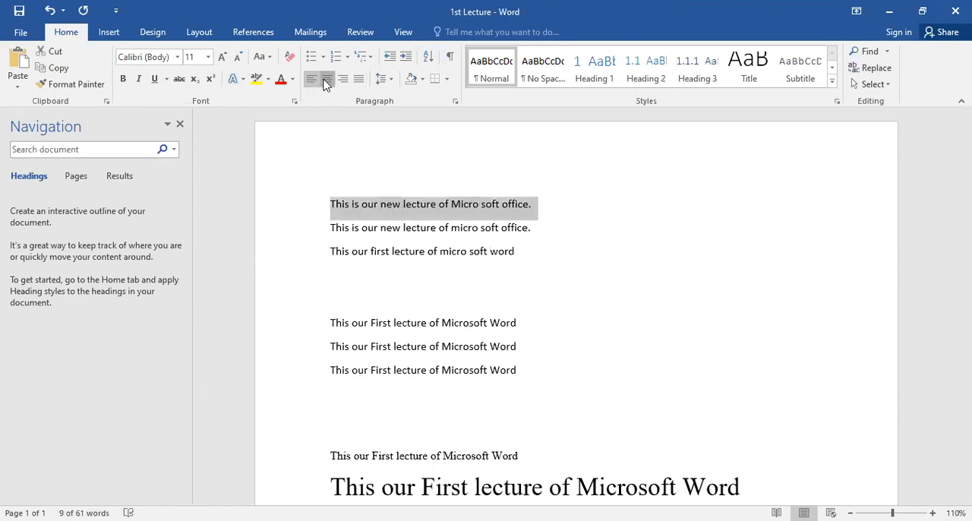
Step: Try center and right alignment on the first sentence, and undo both changes
click(327, 79)
click(342, 79)
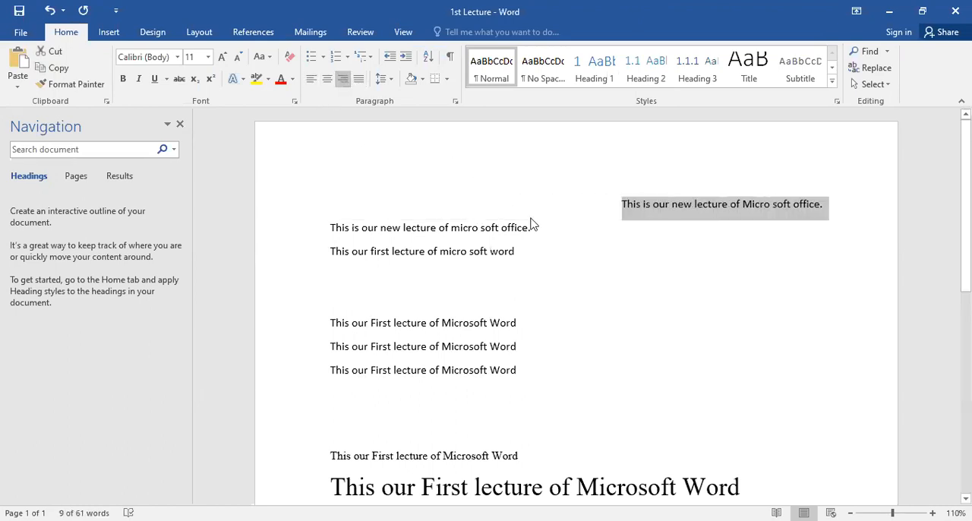
click(564, 222)
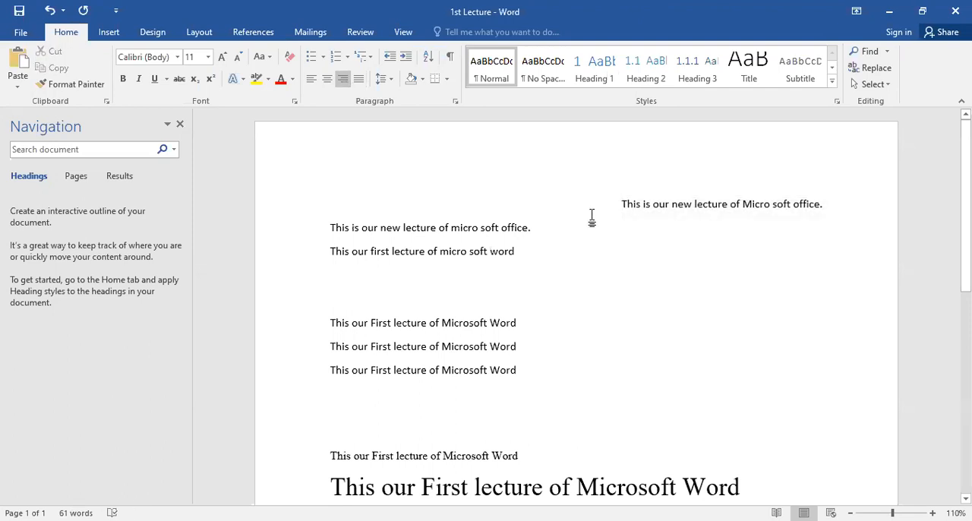
key(ctrl+z)
key(ctrl+z)
Step: Join the first three sentences into one paragraph, trying Justify on the first two along the way
click(554, 204)
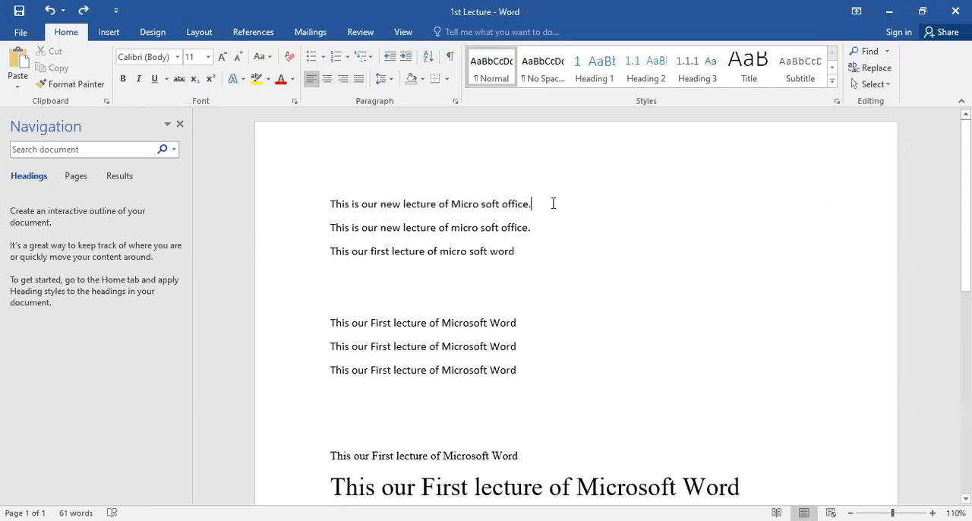
key(Delete)
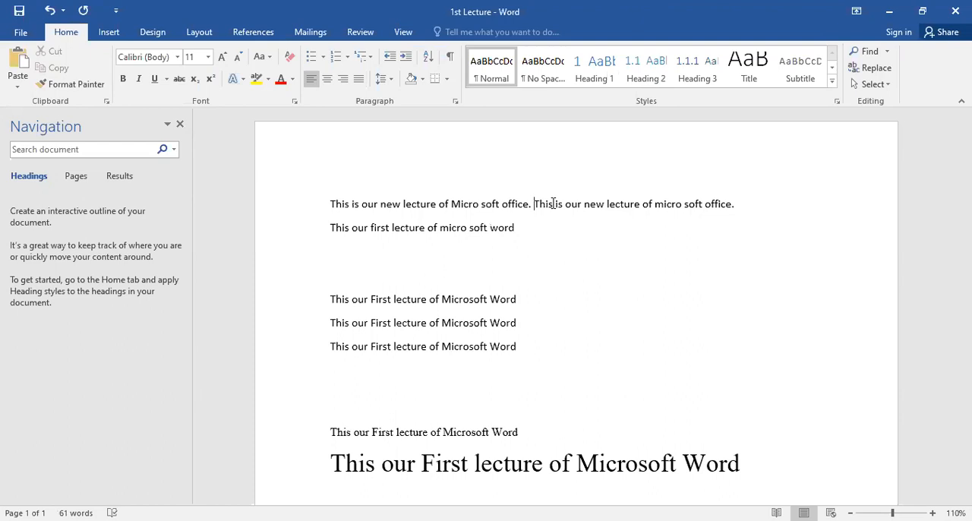
triple_click(562, 205)
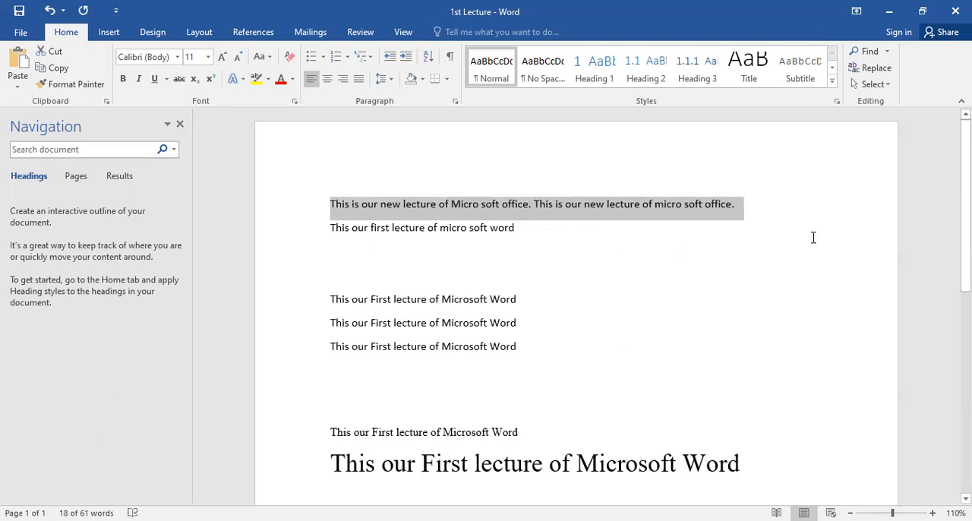
click(359, 85)
click(358, 84)
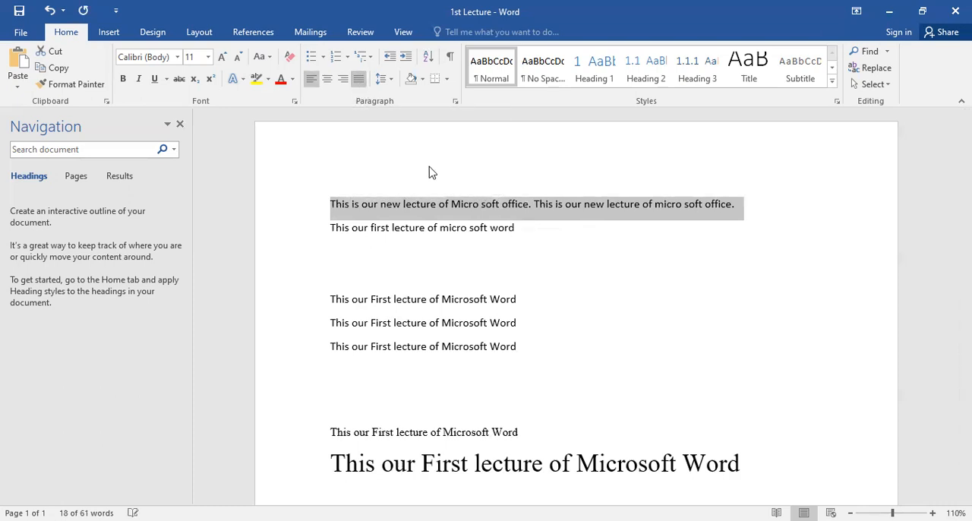
click(528, 205)
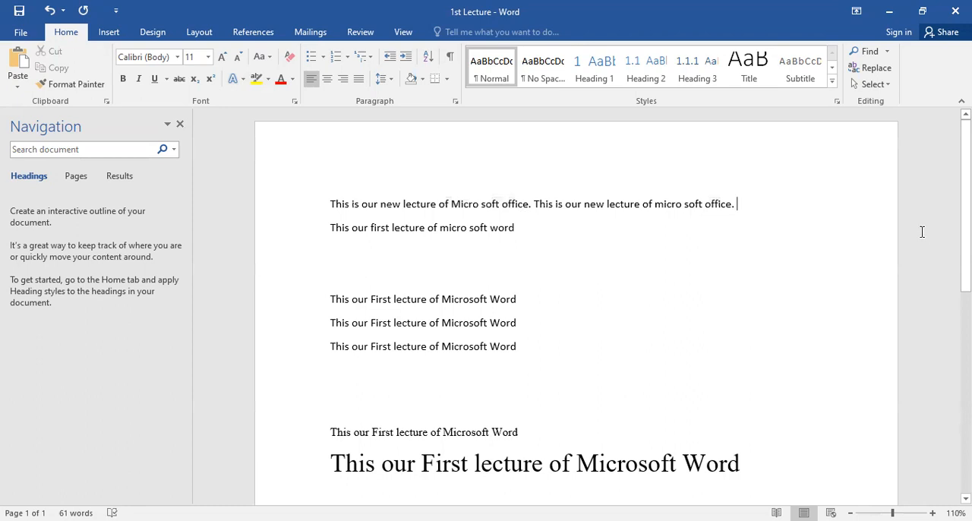
key(Delete)
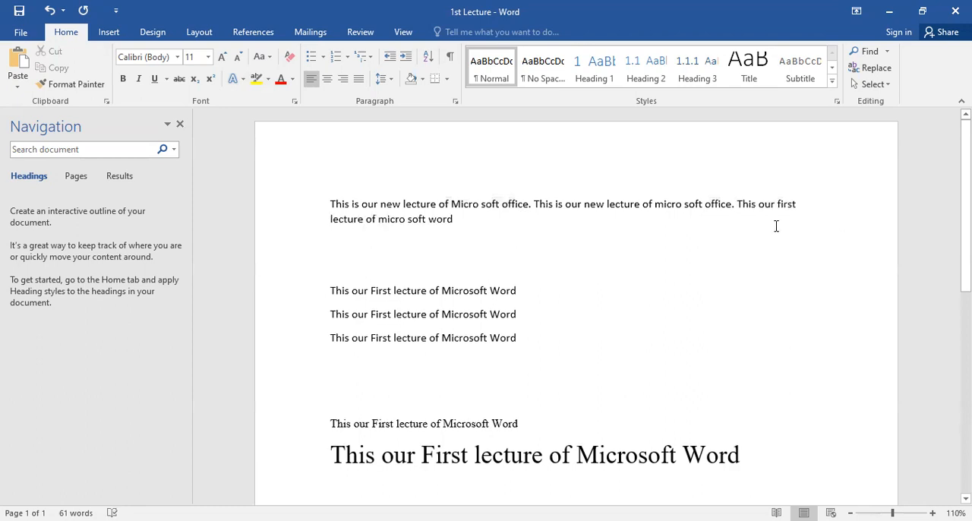
Step: Justify the merged paragraph, switching Justify off and on to compare it with left alignment
triple_click(665, 208)
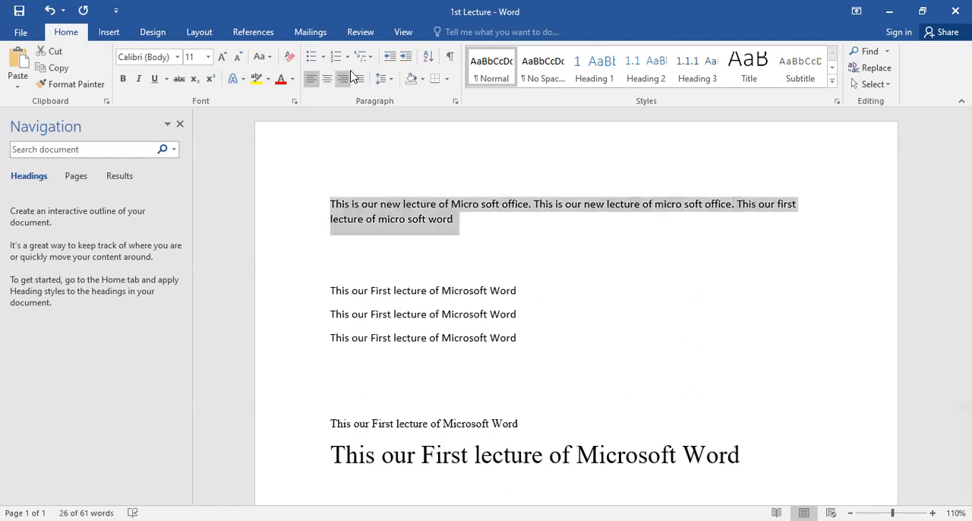
click(359, 79)
click(359, 79)
click(359, 79)
click(359, 79)
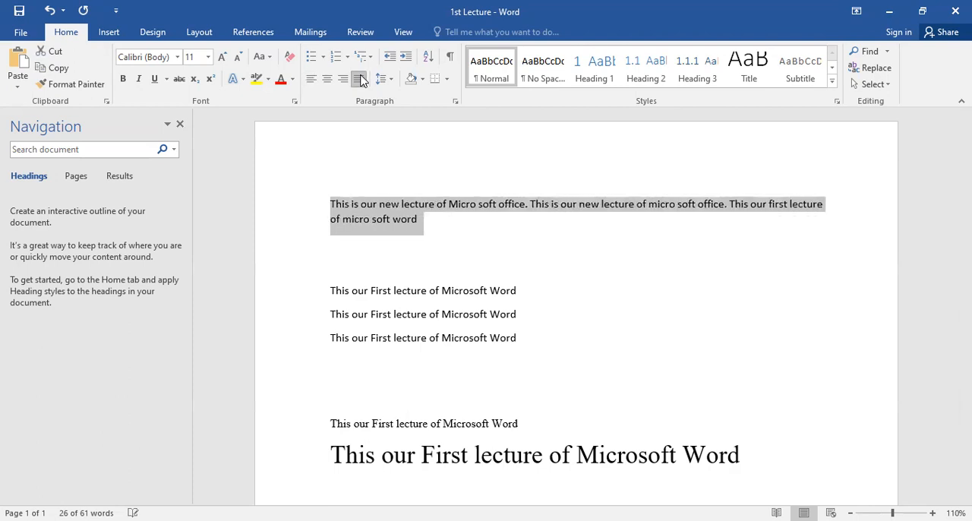
click(360, 80)
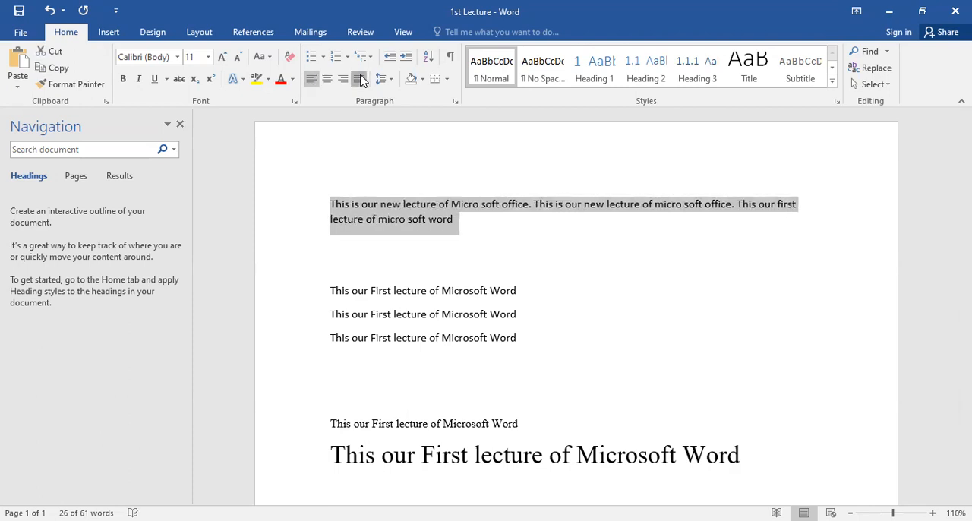
click(360, 79)
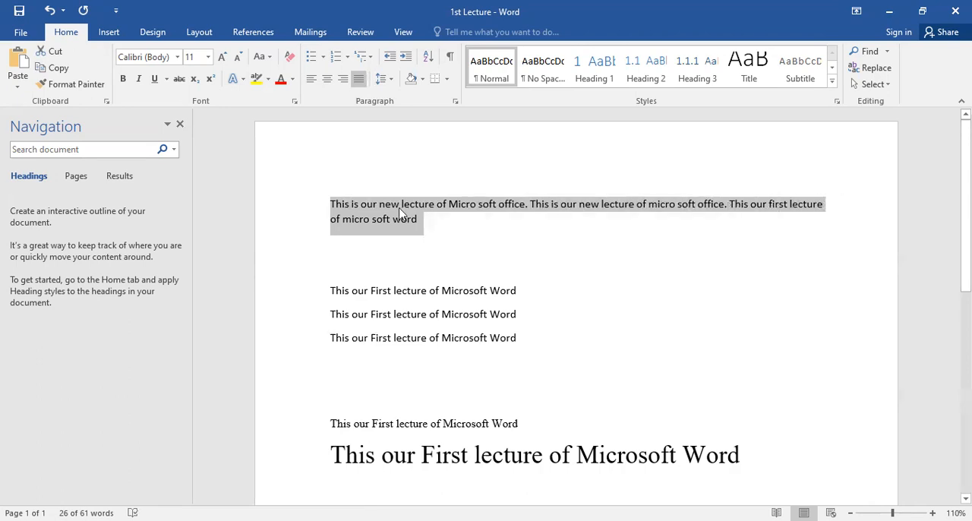
click(361, 82)
click(361, 84)
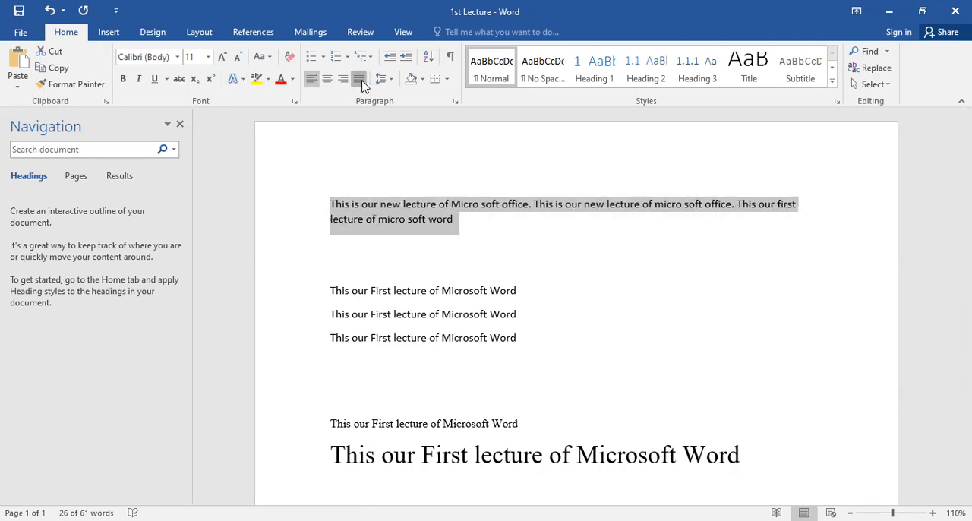
click(428, 220)
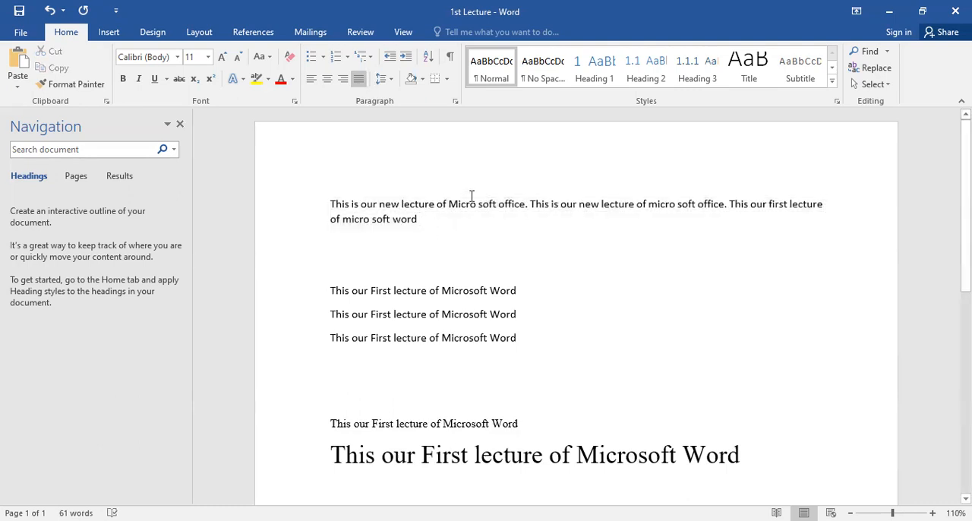
Step: Copy the whole justified paragraph and paste the copy directly after its last word
double_click(471, 196)
double_click(470, 204)
triple_click(467, 204)
key(ctrl+c)
click(426, 219)
key(ctrl+v)
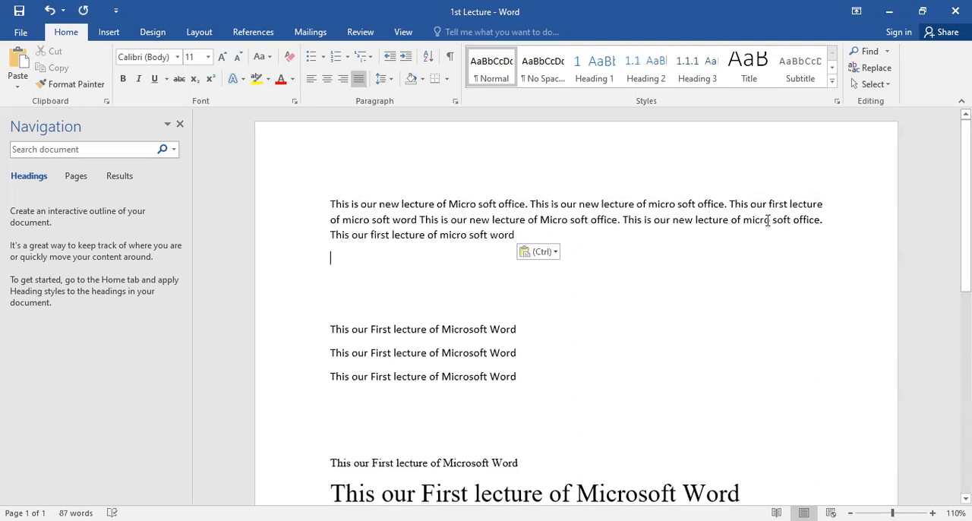
Step: Right-align the extended paragraph for comparison, and switch it back to justified alignment
triple_click(514, 236)
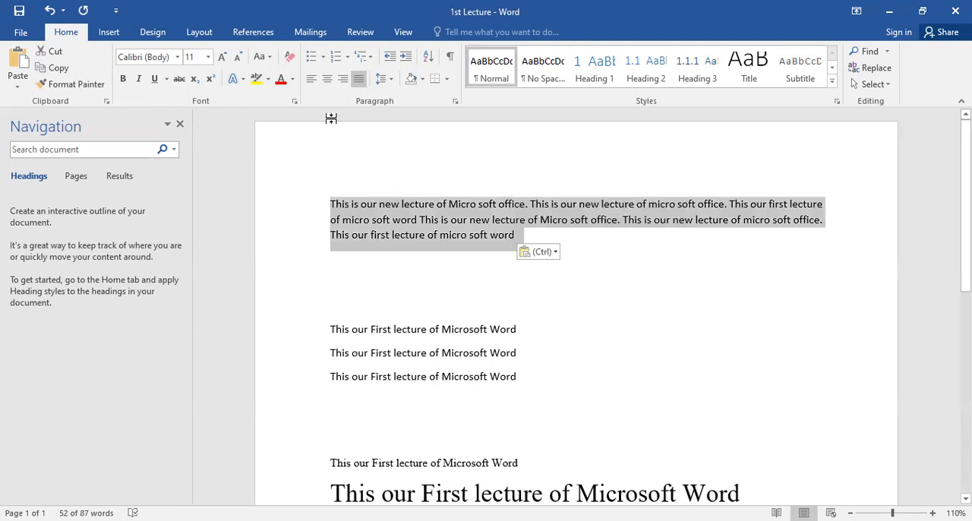
click(343, 79)
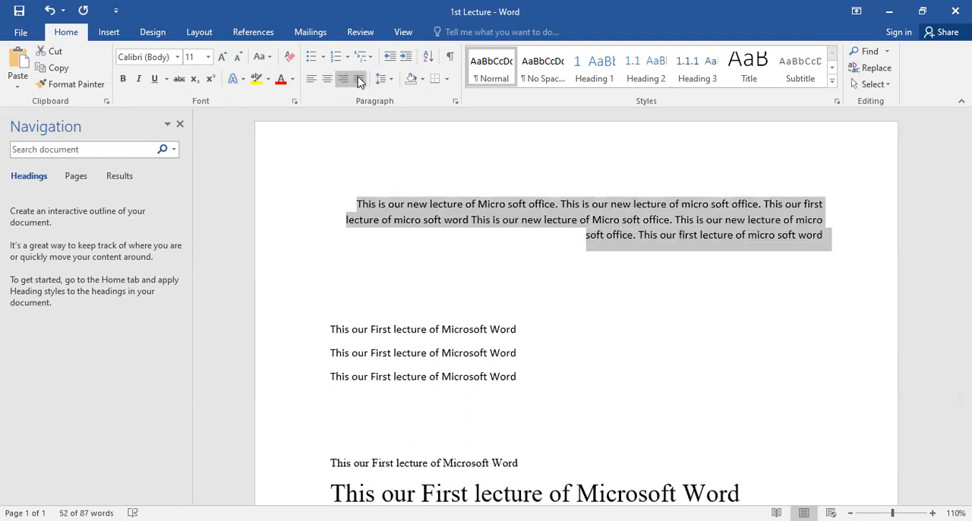
click(358, 79)
click(359, 80)
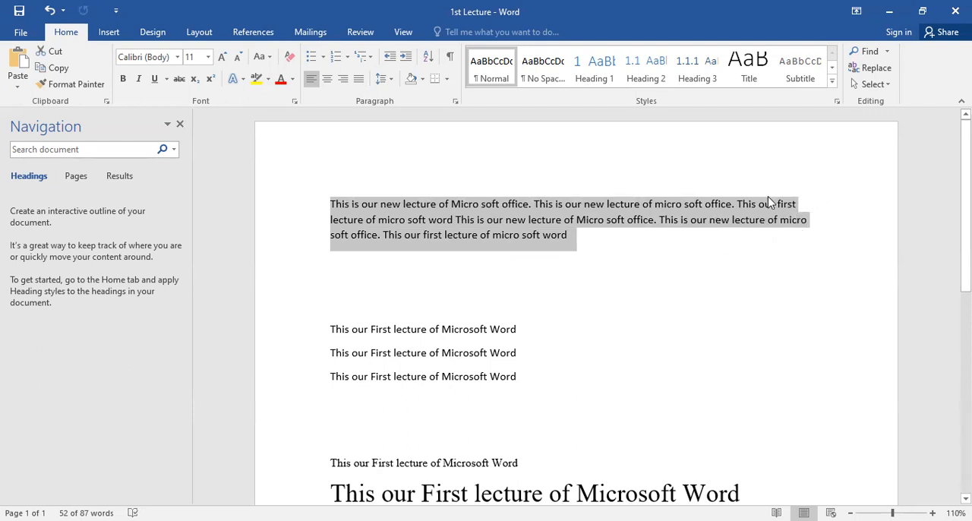
click(359, 81)
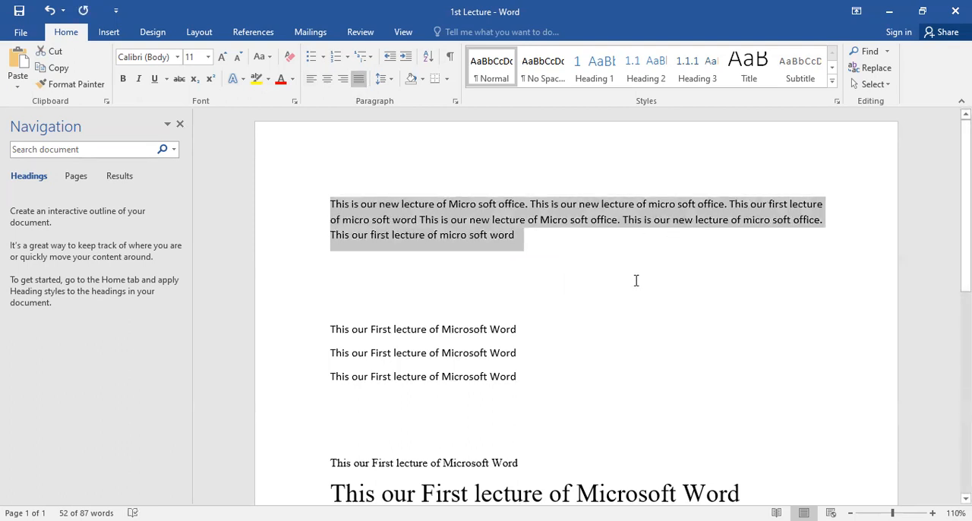
Step: Preview line spacing 2.0 on the justified paragraph, and set its line spacing to 1.5
click(389, 80)
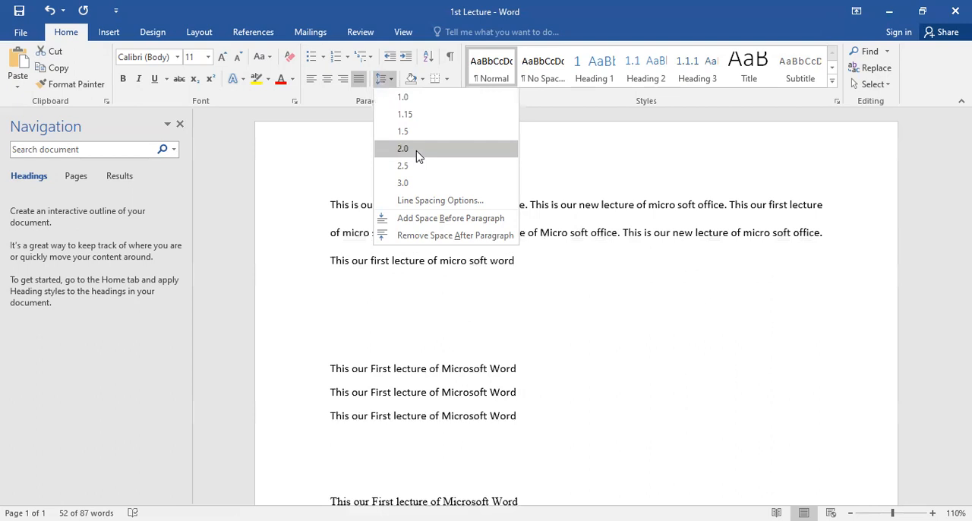
click(658, 198)
click(532, 238)
drag(532, 239, 501, 196)
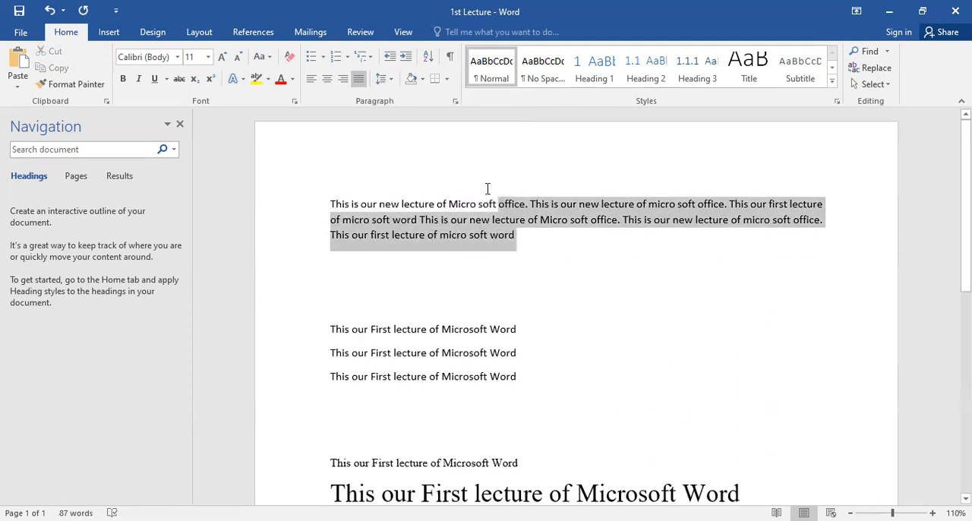
click(386, 82)
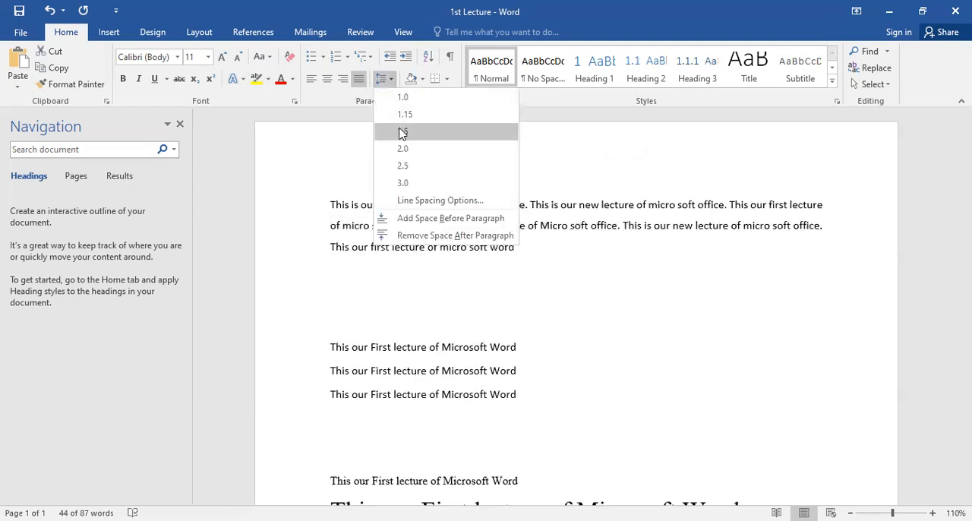
click(403, 132)
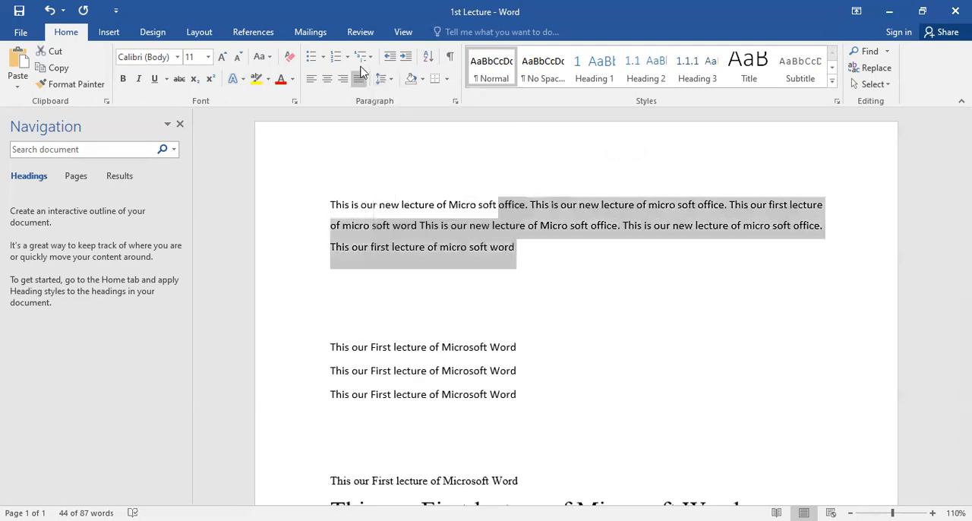
Step: Apply line spacings 1.0 and 1.15 to the paragraph in turn, restore 1.5, and preview adding space before it
click(387, 79)
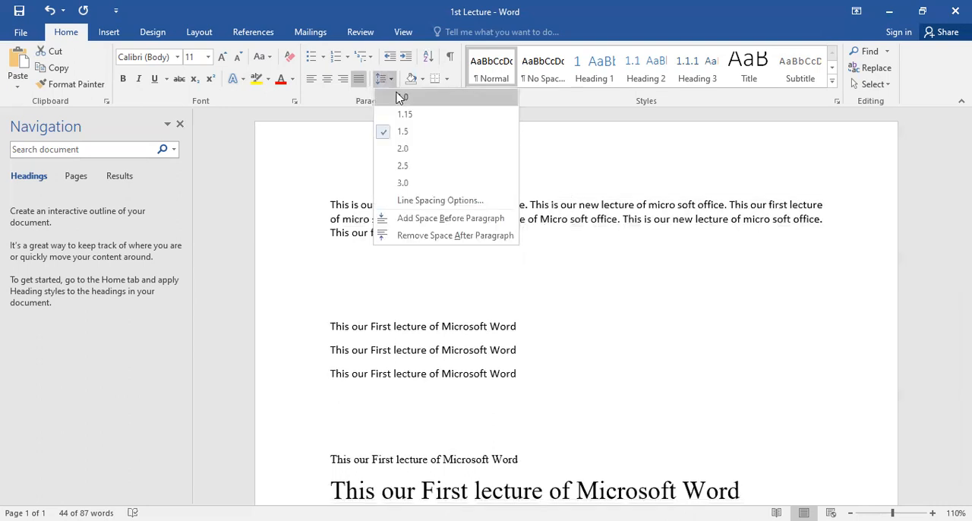
click(401, 98)
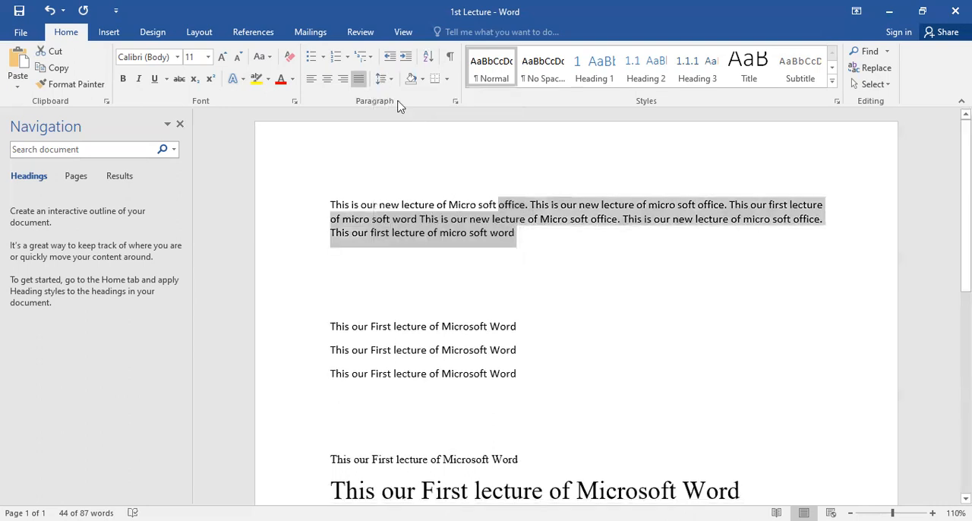
click(389, 79)
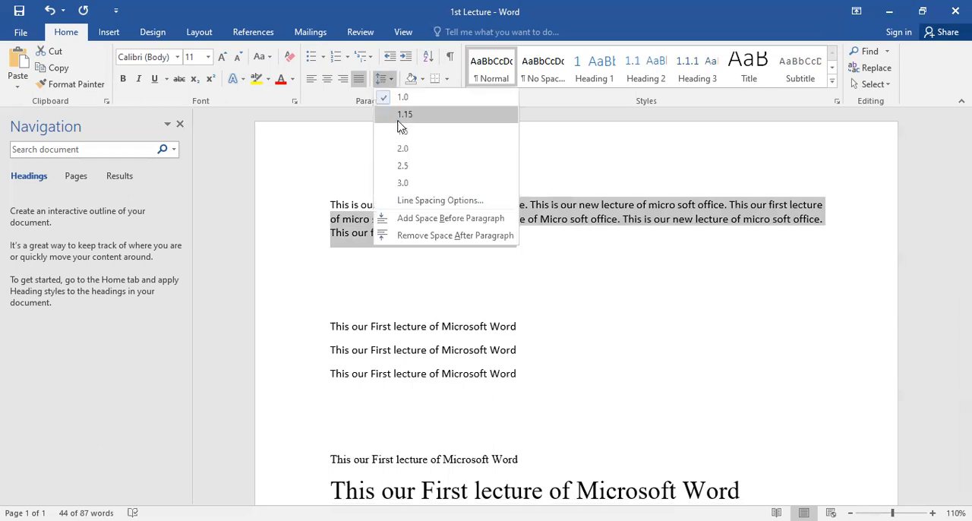
click(404, 115)
click(387, 79)
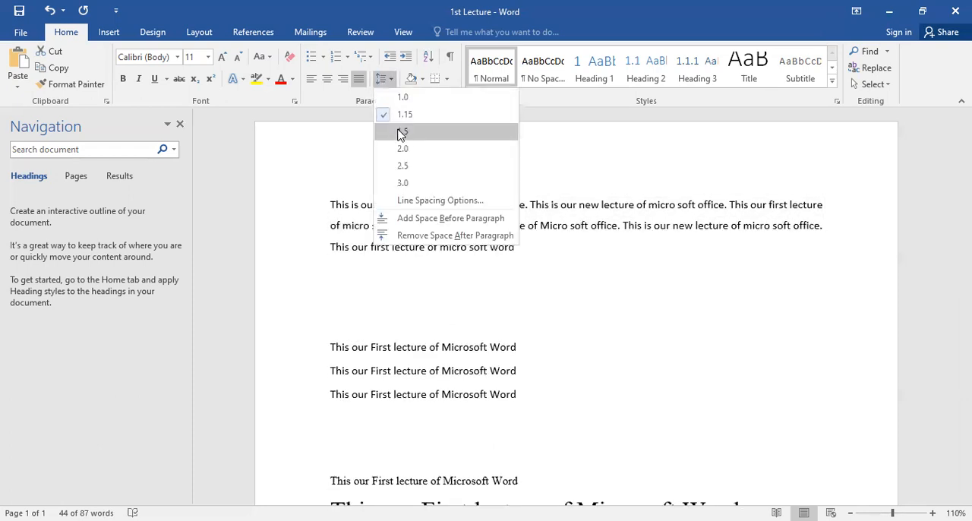
click(401, 132)
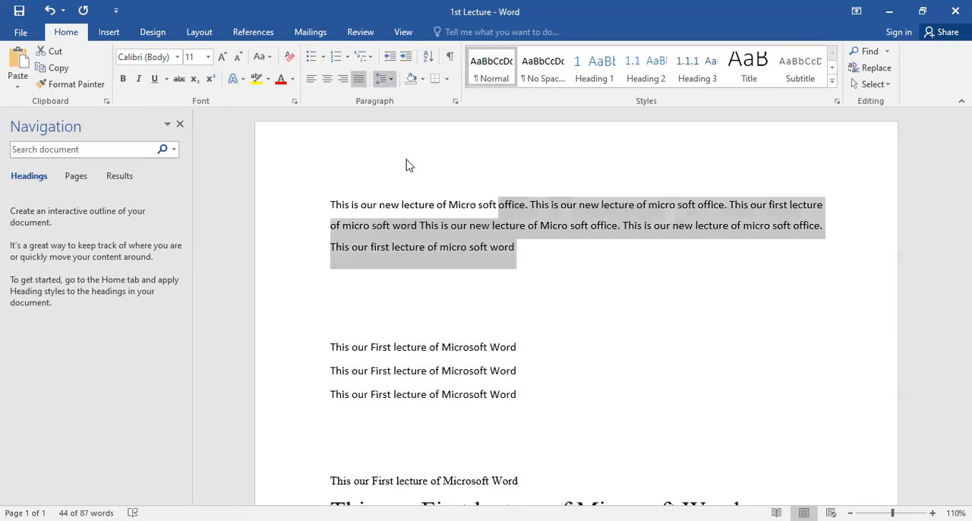
click(385, 78)
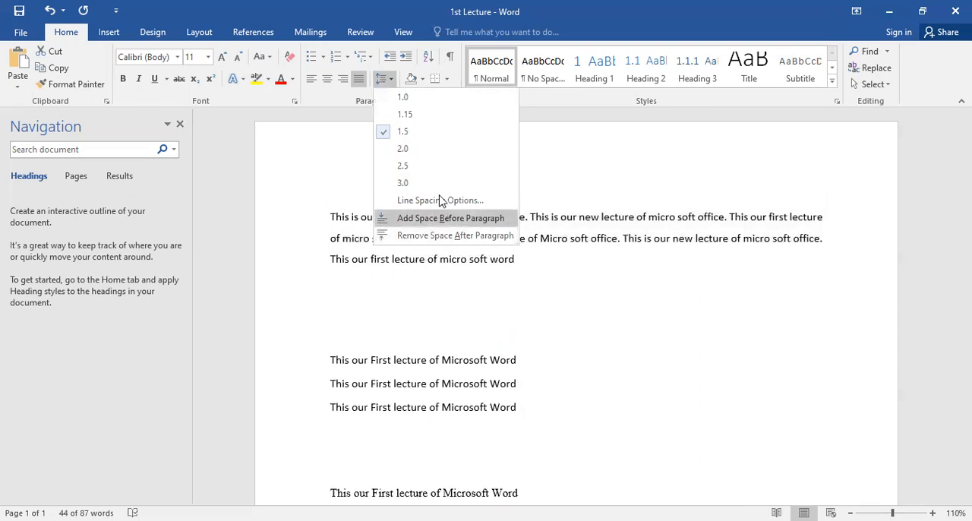
click(460, 23)
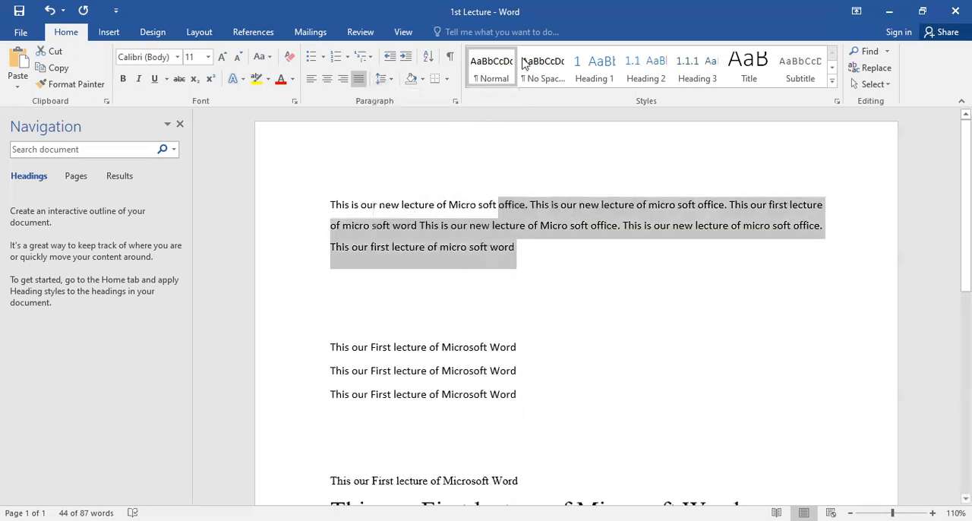
Step: Increase the paragraph's indent by one level, remove it, and indent the paragraph by two levels
click(407, 60)
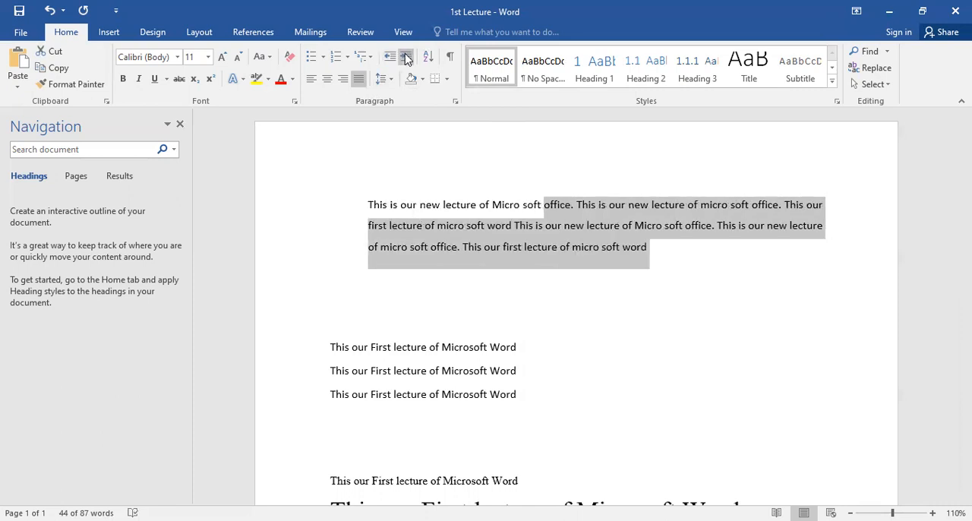
click(389, 57)
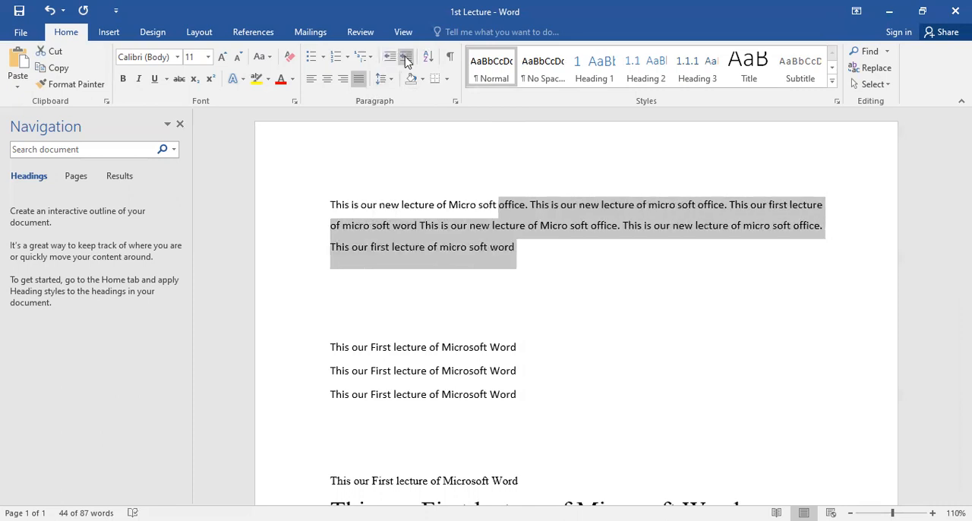
click(407, 60)
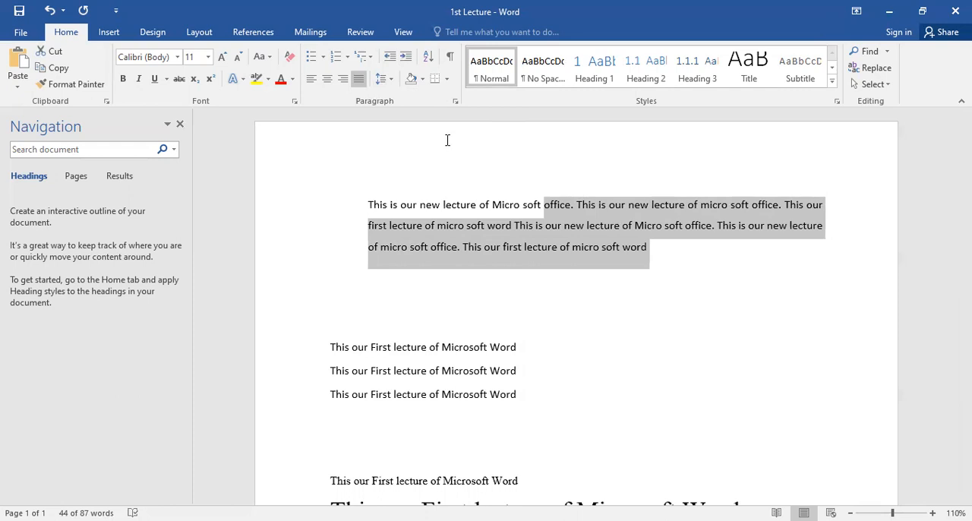
click(405, 58)
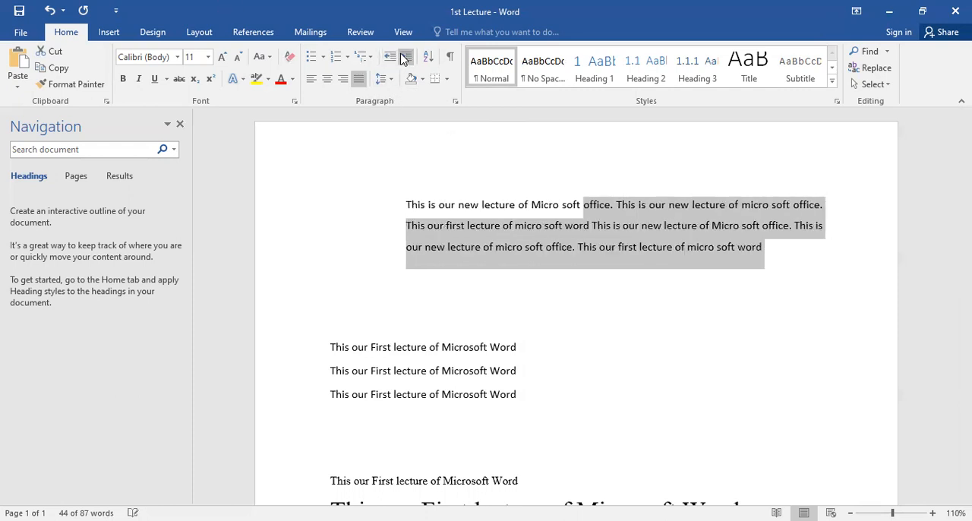
Step: Indent the paragraph by one more level, and remove all of its indentation so it starts at the margin
click(405, 57)
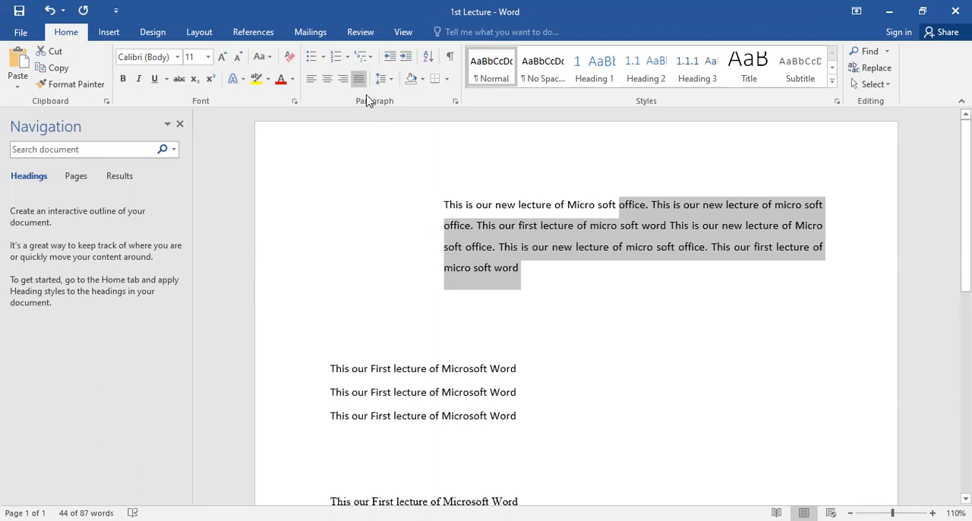
click(389, 57)
click(388, 57)
click(389, 57)
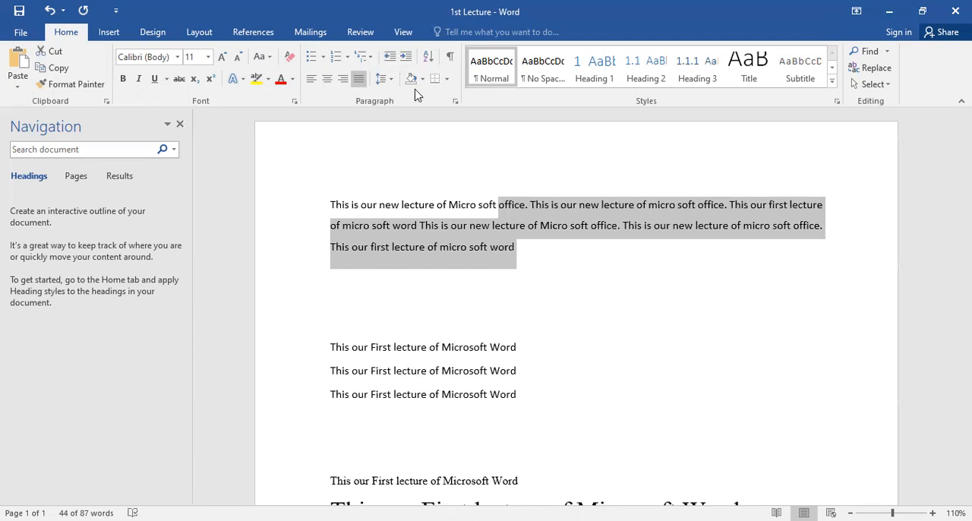
Step: Break the first "This our First lecture of Microsoft Word" line after "our", "First" and "lecture"
scroll(449, 263, down, 2)
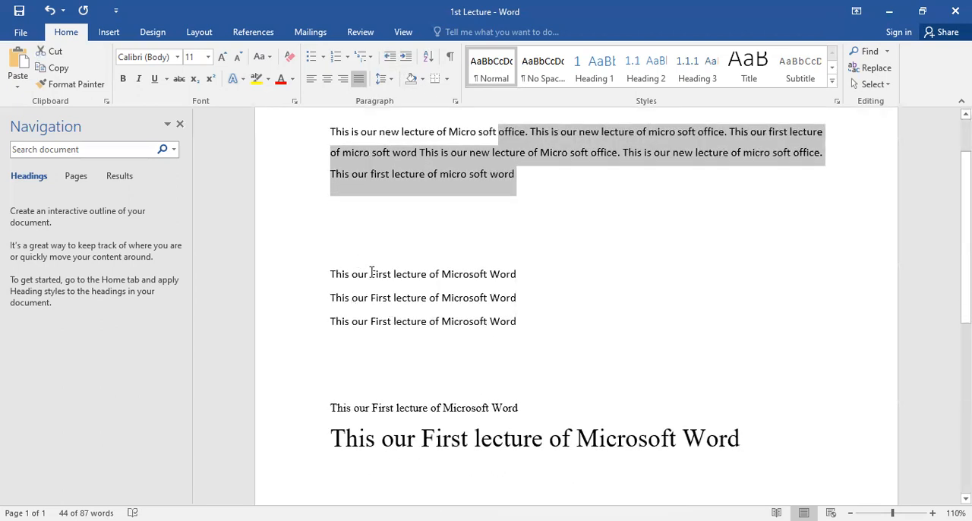
click(371, 273)
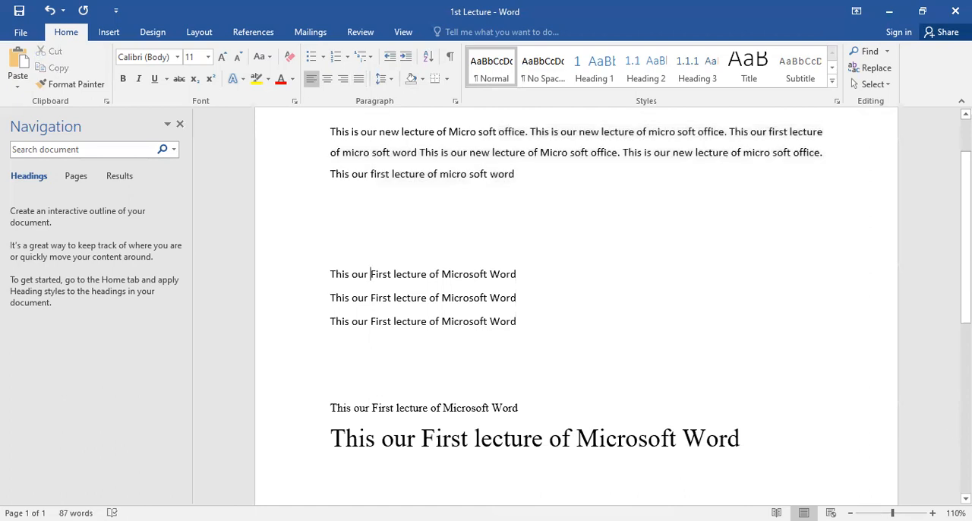
key(Return)
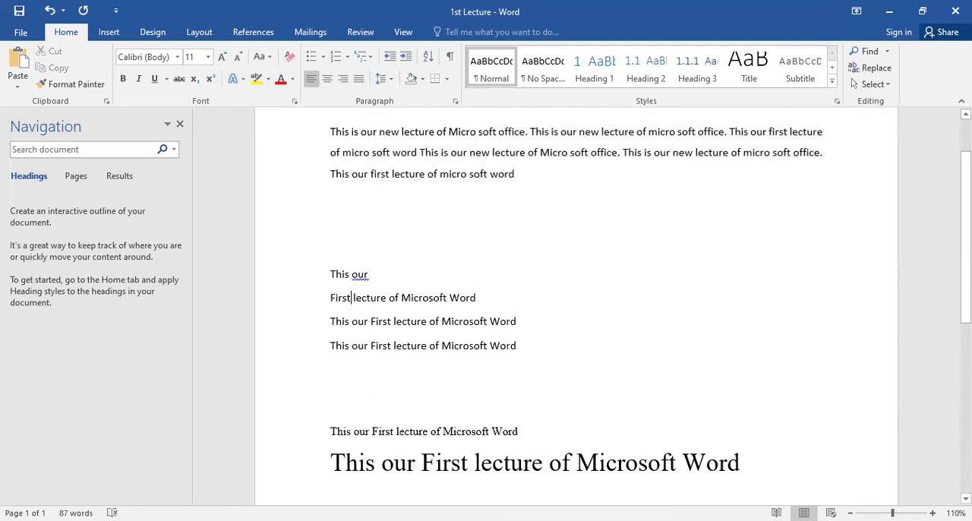
key(Return)
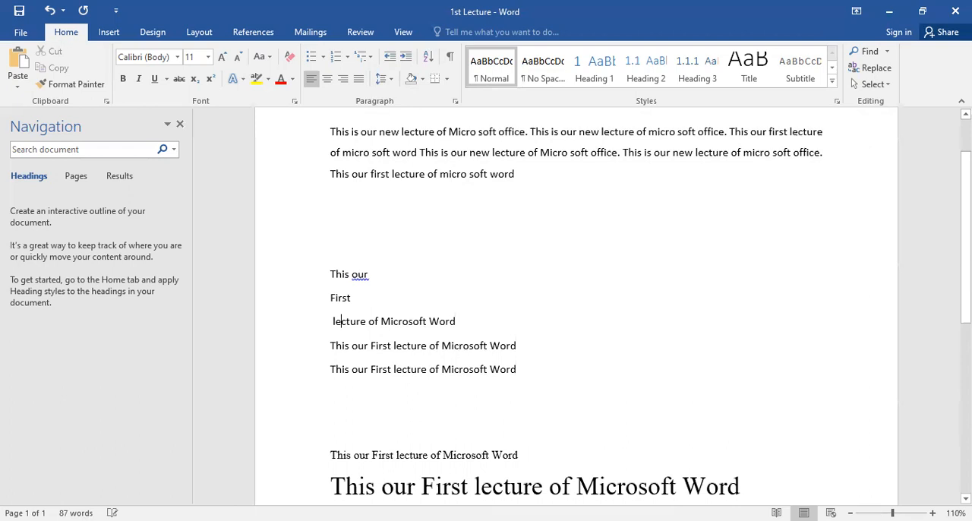
text(\)
key(Return)
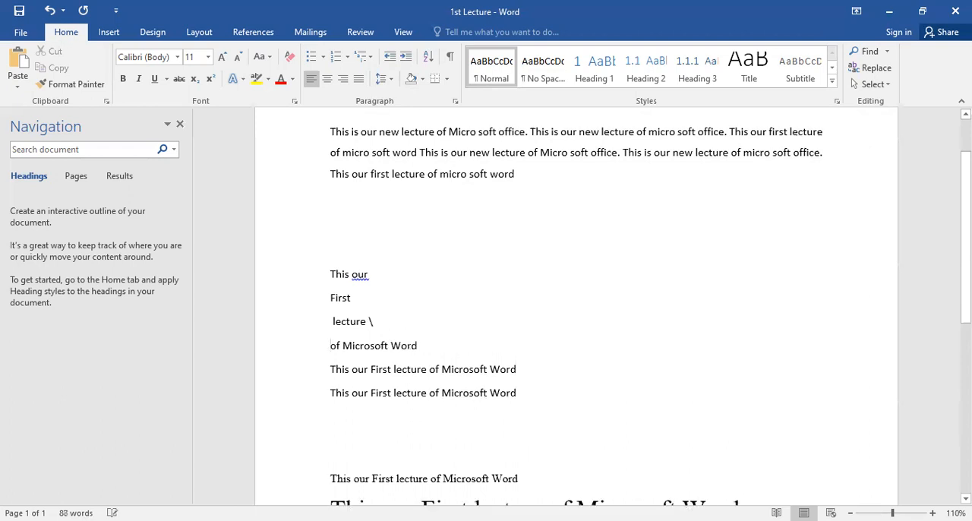
Step: Delete the stray backslash and the word "of", and put "Microsoft" and "Word" on separate lines
key(Delete)
key(BackSpace)
key(BackSpace)
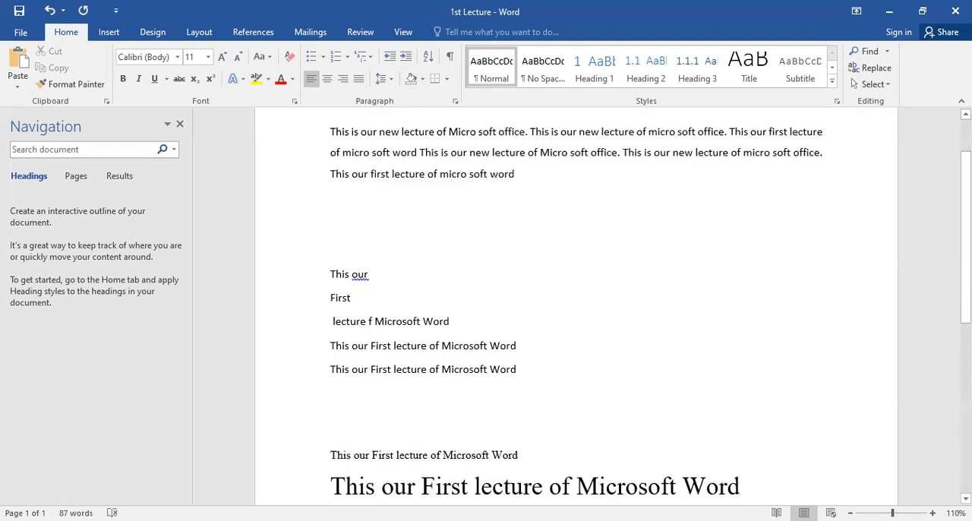
key(Delete)
key(Return)
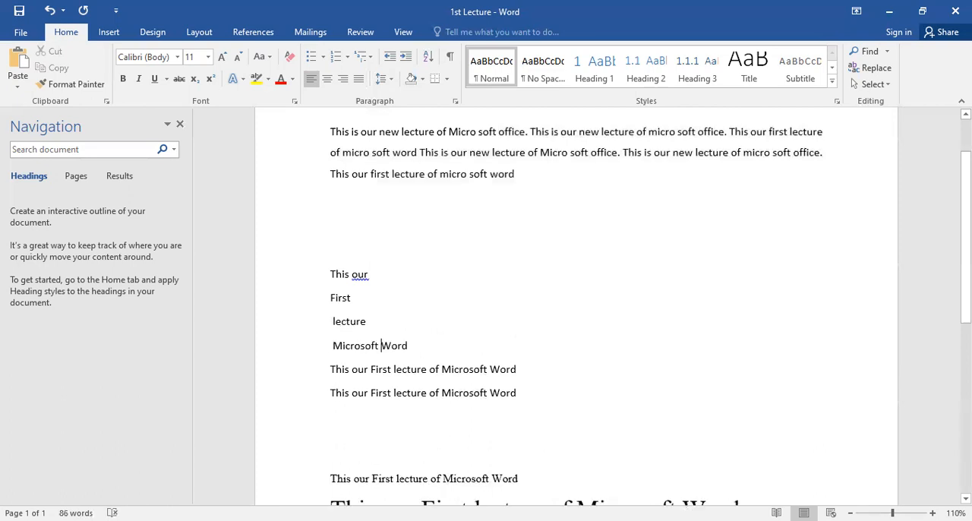
key(Return)
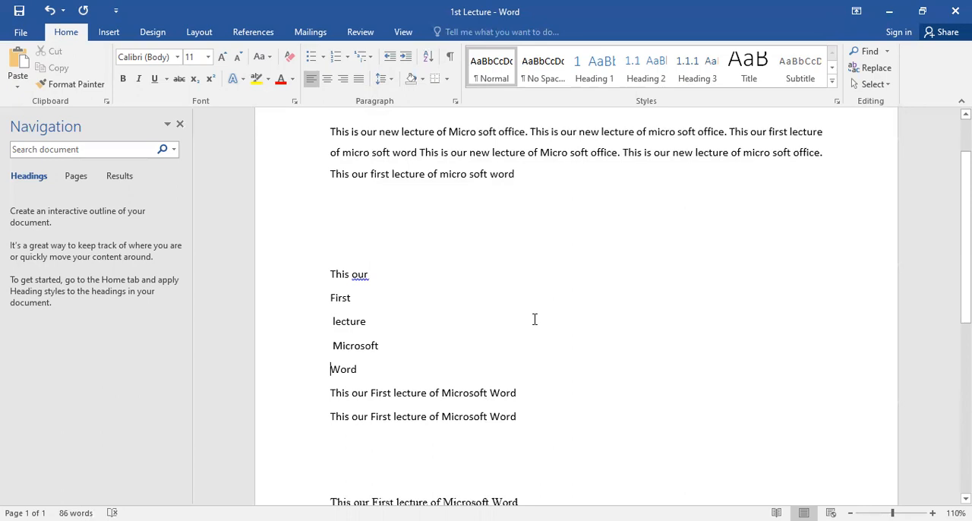
Step: Sort the five split lines by paragraphs as text in ascending order, repeat the sort, and undo it
drag(367, 372, 310, 278)
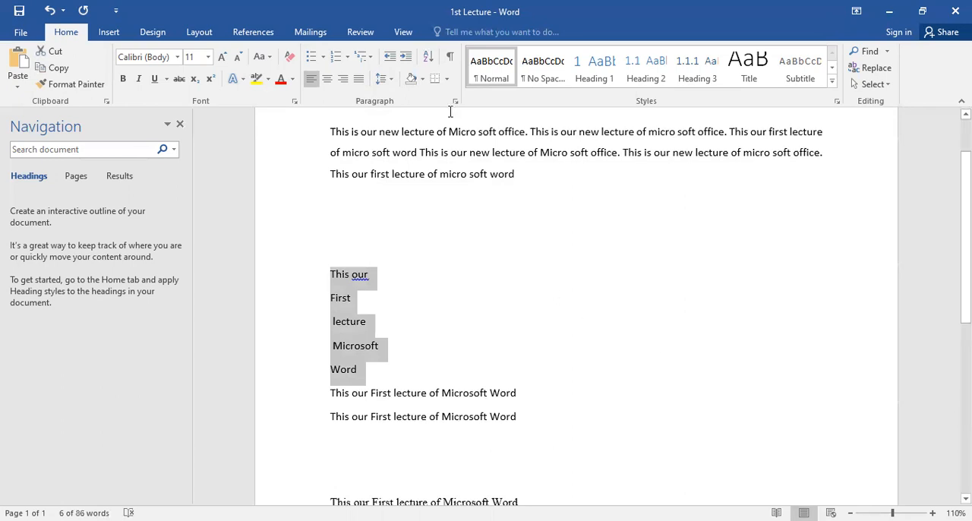
click(428, 60)
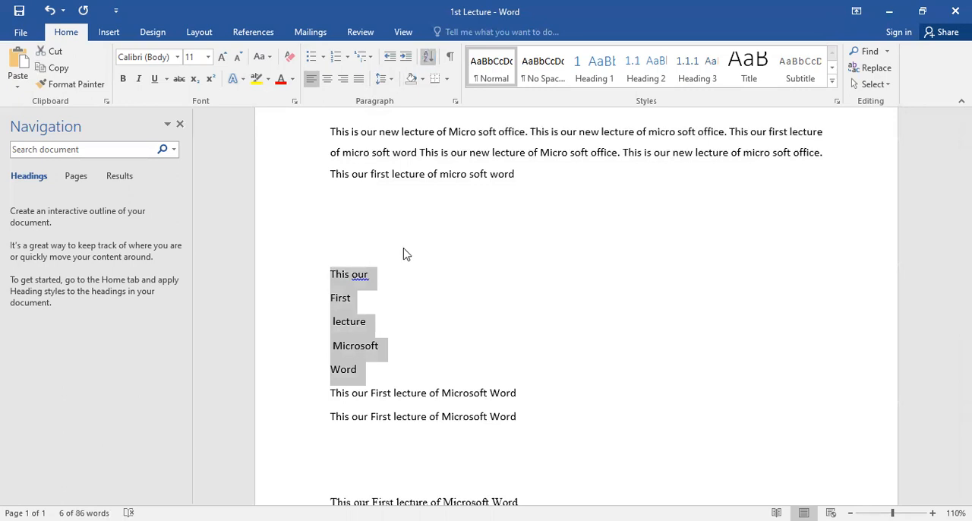
click(538, 349)
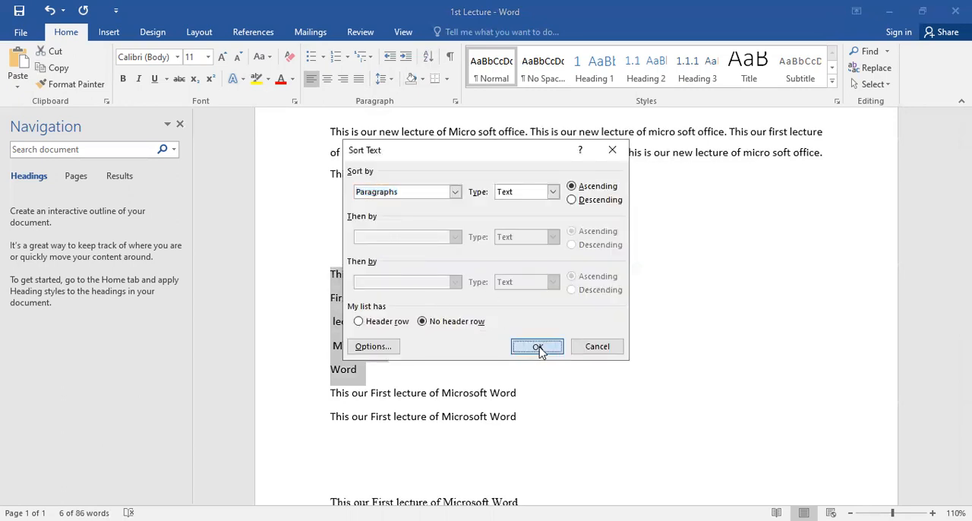
scroll(360, 273, down, 2)
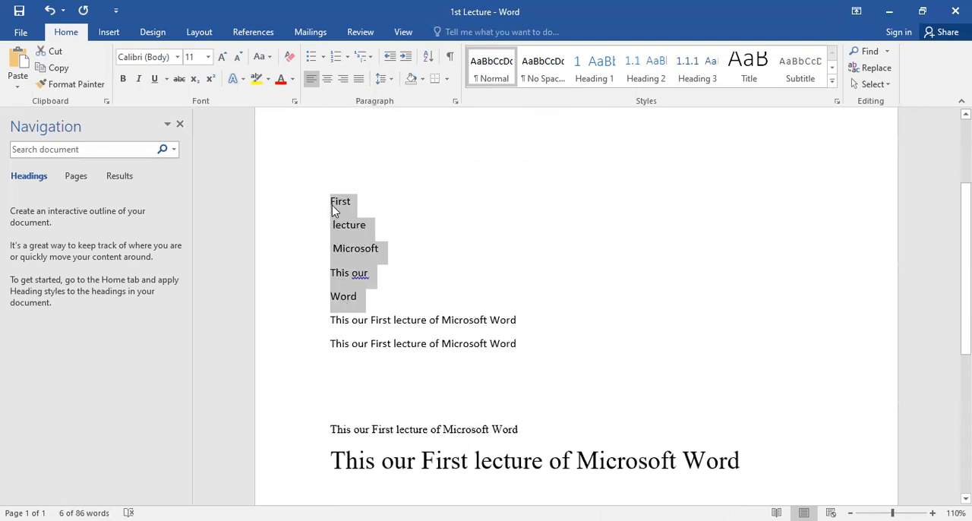
click(428, 61)
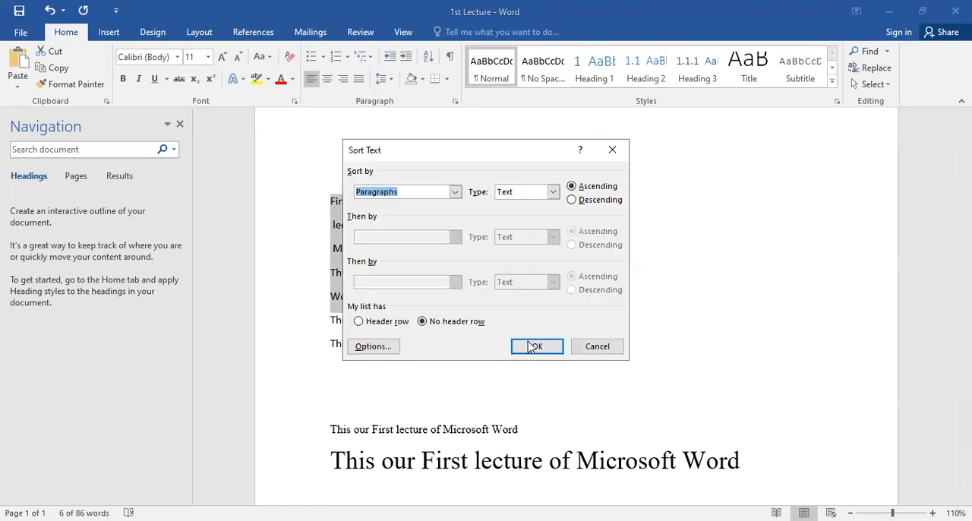
click(532, 347)
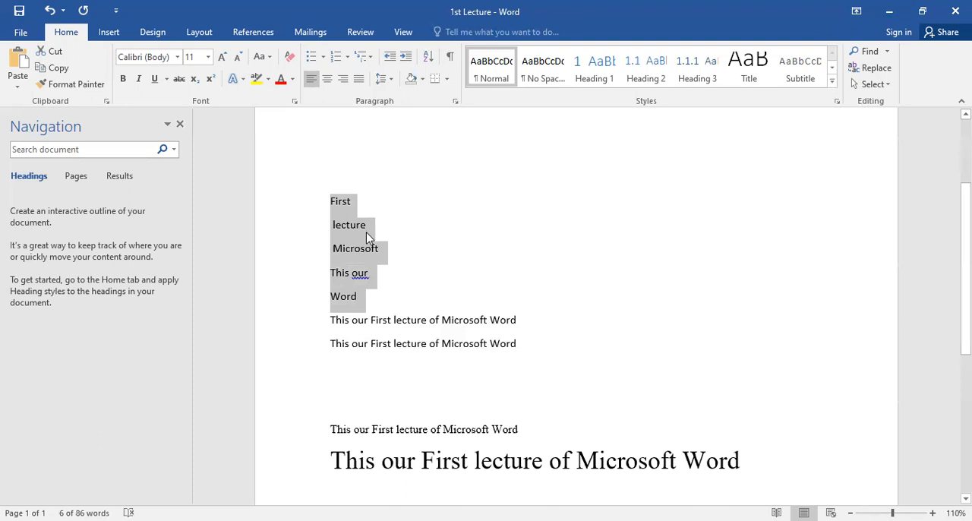
key(ctrl+z)
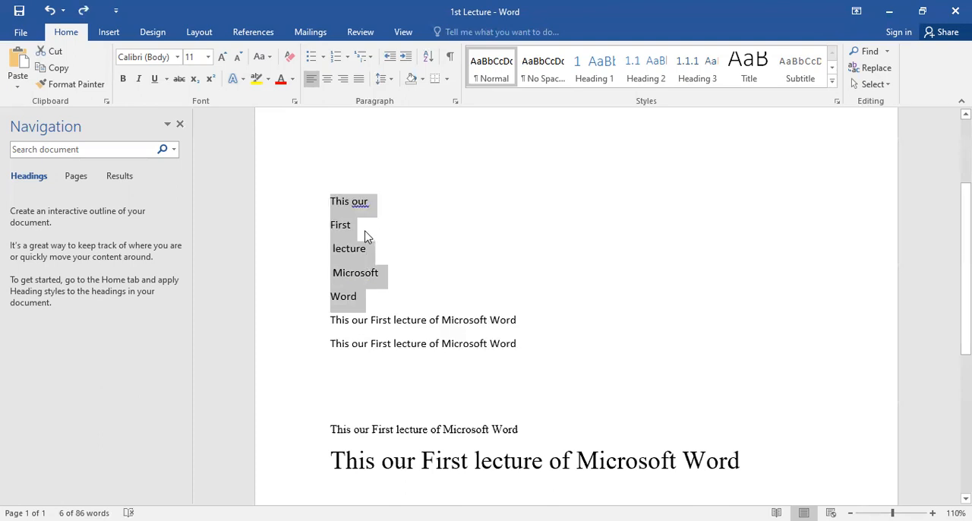
Step: Sort the five selected lines again by paragraphs as text in ascending order, and clear the selection
click(427, 56)
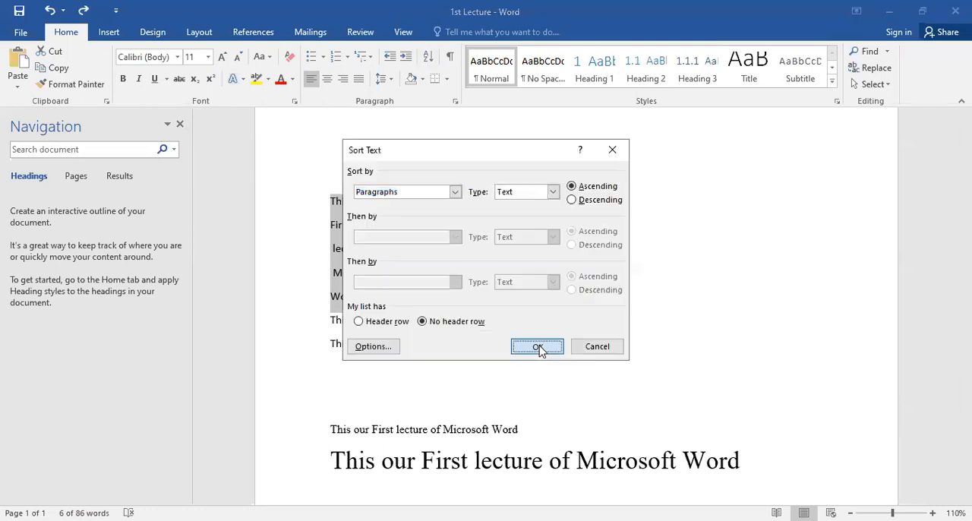
click(539, 347)
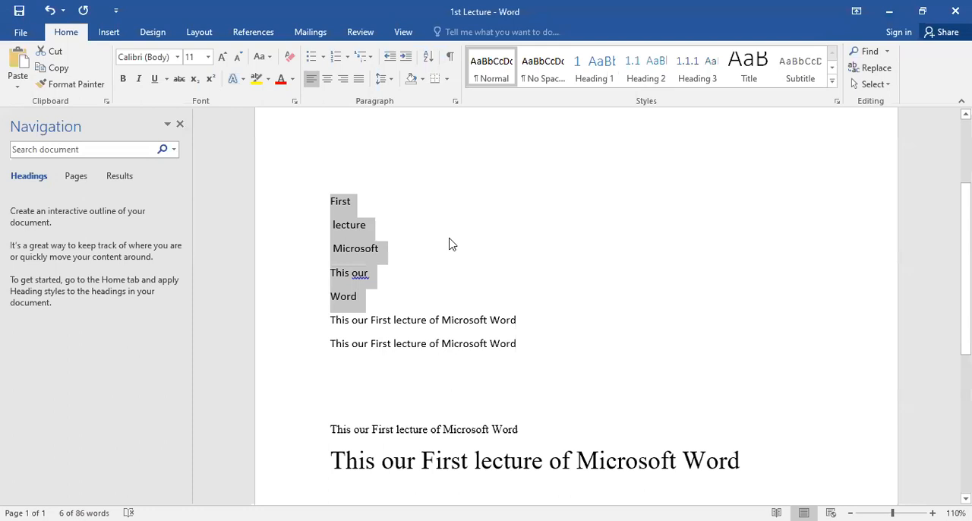
click(439, 217)
Step: Shade the whole justified paragraph at the start of the page with the medium blue theme color
scroll(440, 219, down, 2)
scroll(440, 222, up, 3)
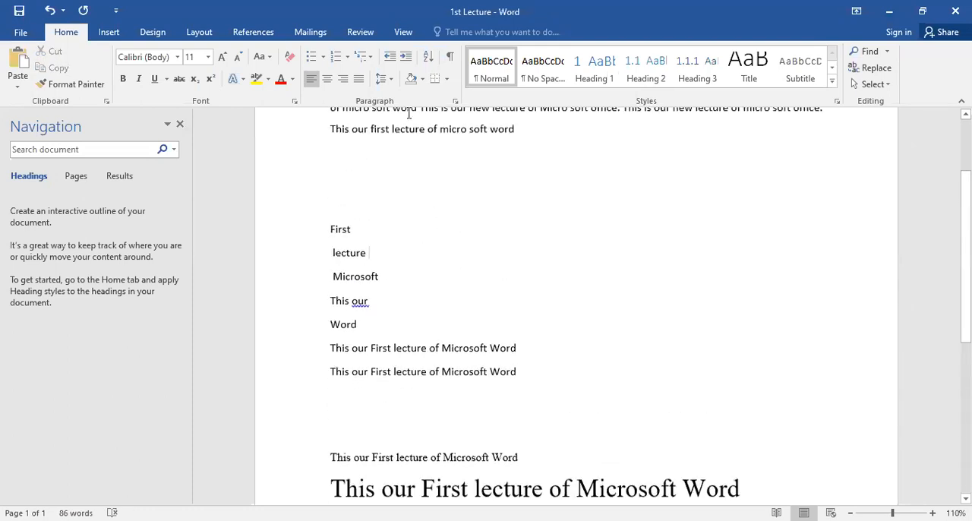
scroll(403, 231, up, 3)
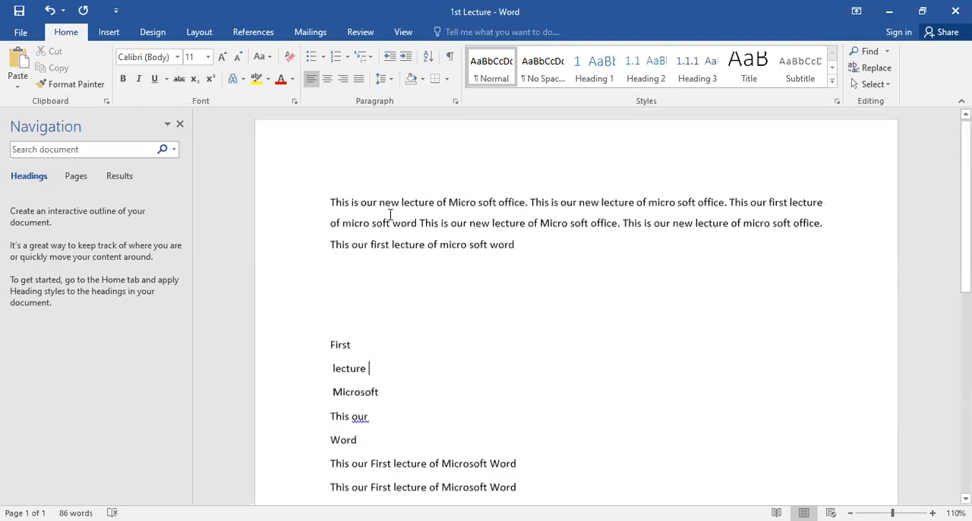
double_click(389, 205)
triple_click(536, 247)
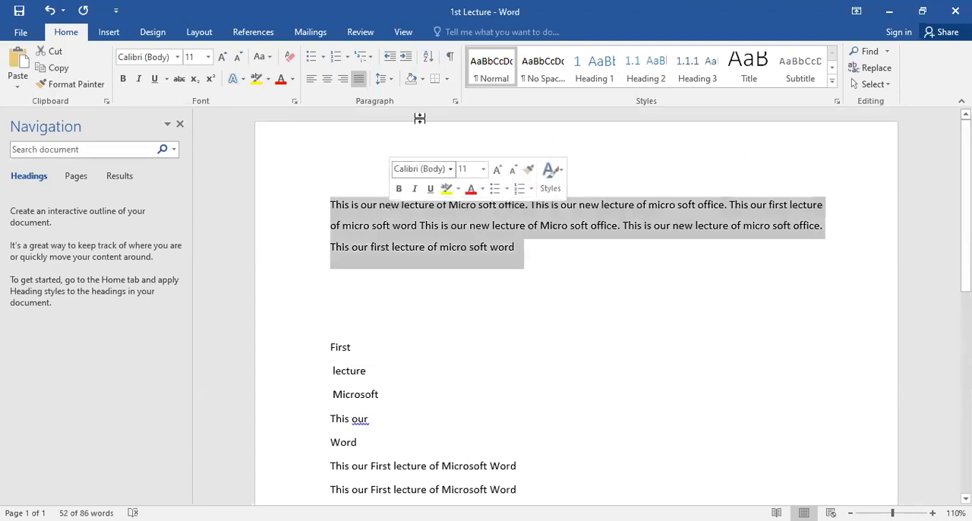
click(424, 81)
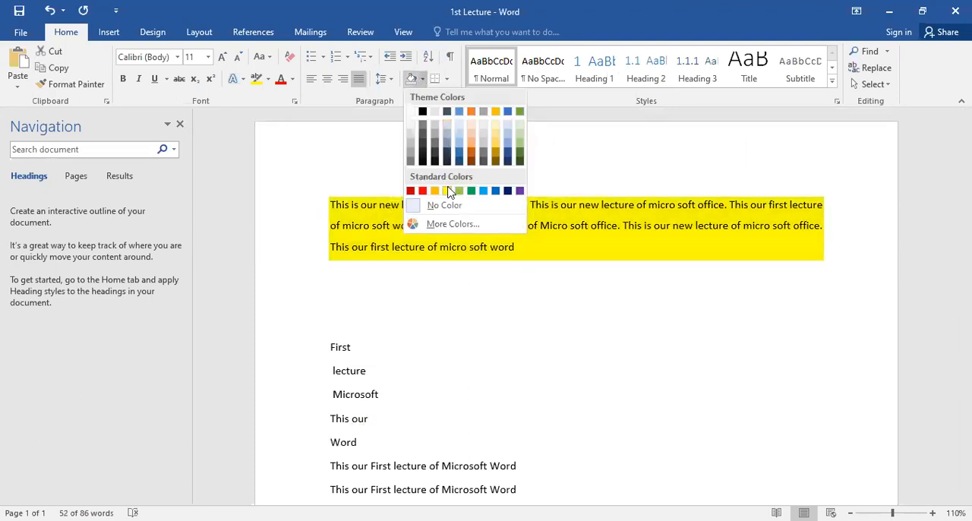
click(459, 112)
click(527, 249)
mouse_move(526, 250)
mouse_down()
mouse_move(345, 222)
mouse_move(330, 205)
mouse_up()
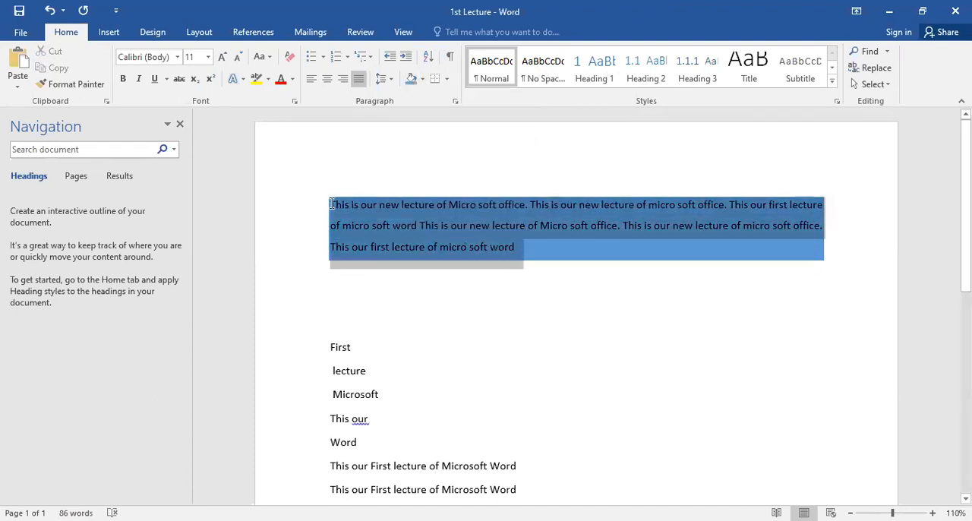
Step: Add the sentence "This is second lecture of Microsoft Word" at the end of the shaded paragraph
click(532, 244)
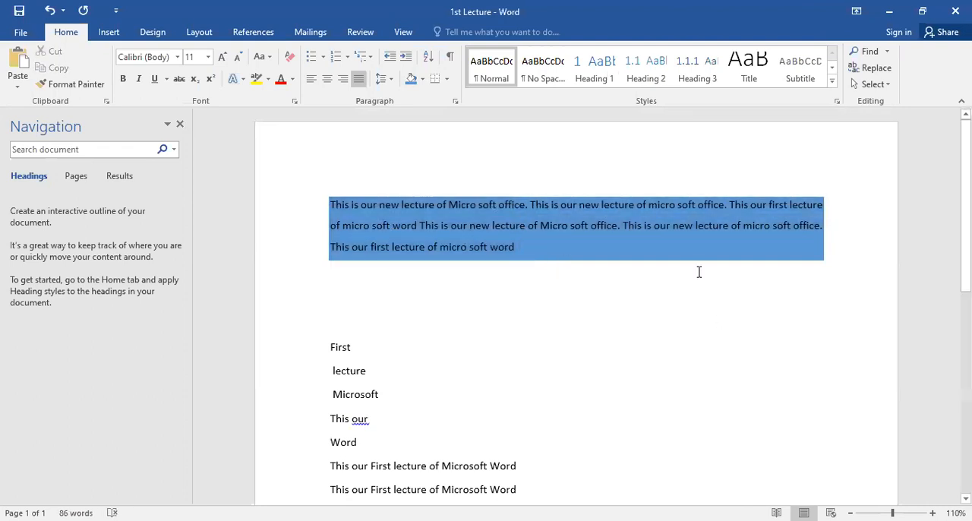
text(This i)
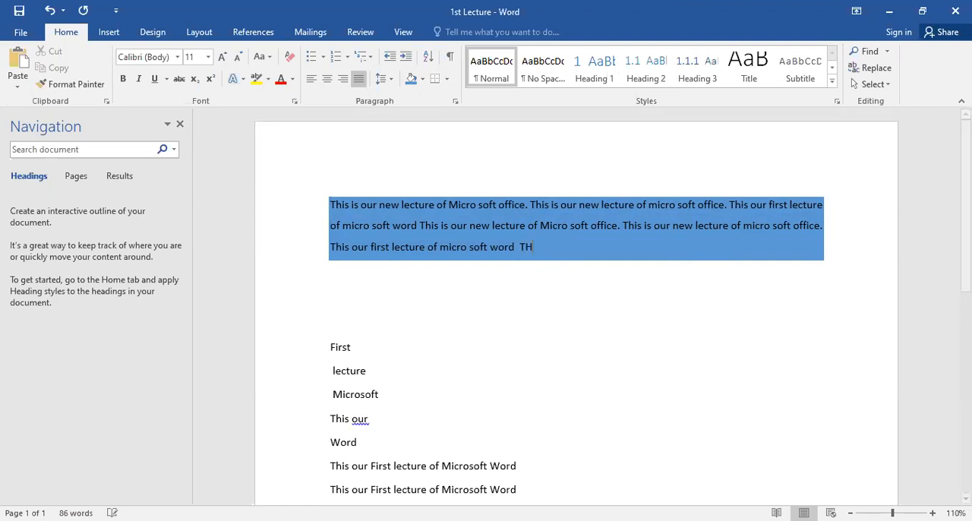
text(s second lecture of Micro)
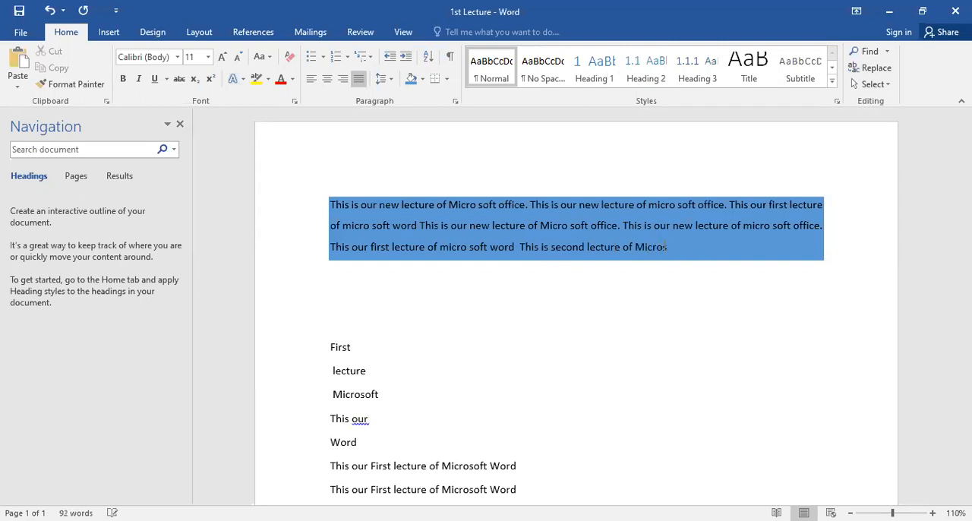
text(soft Word)
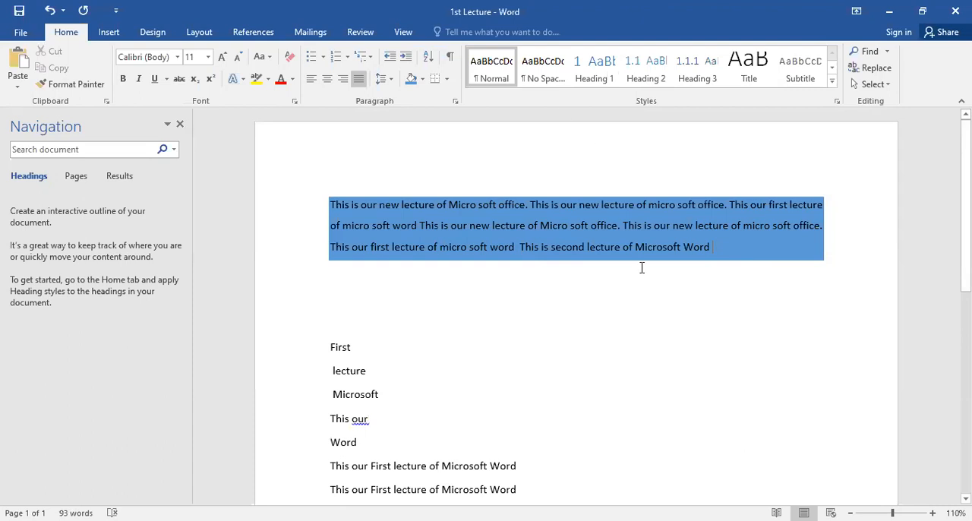
Step: Apply All Borders to the shaded paragraph
right_click(618, 229)
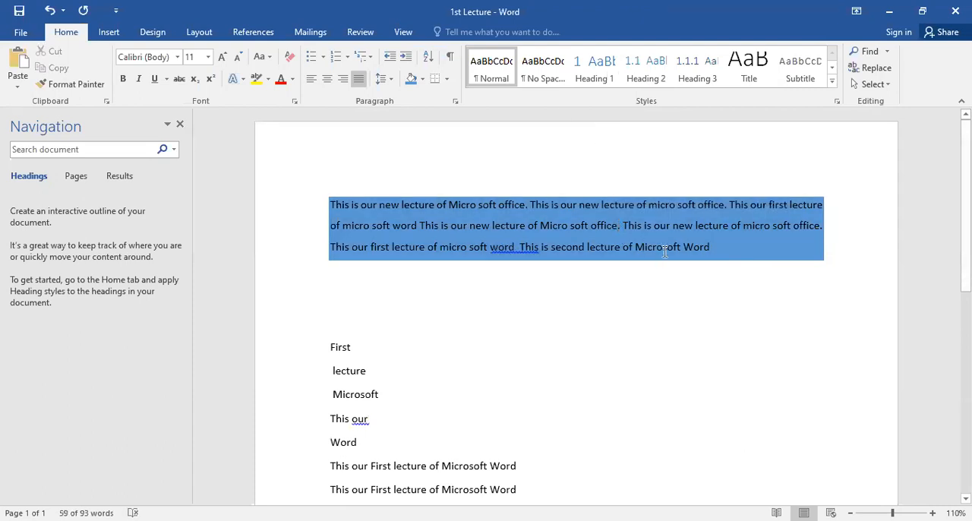
click(449, 79)
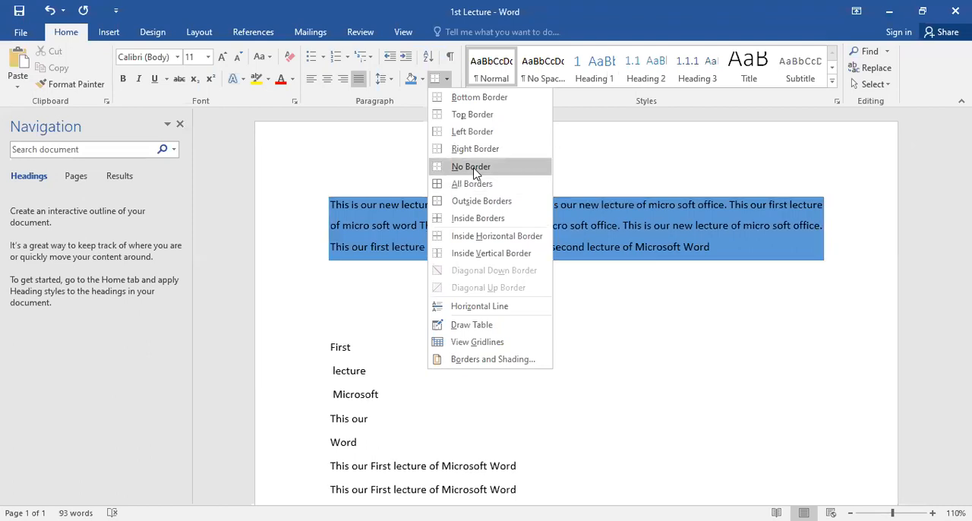
click(474, 184)
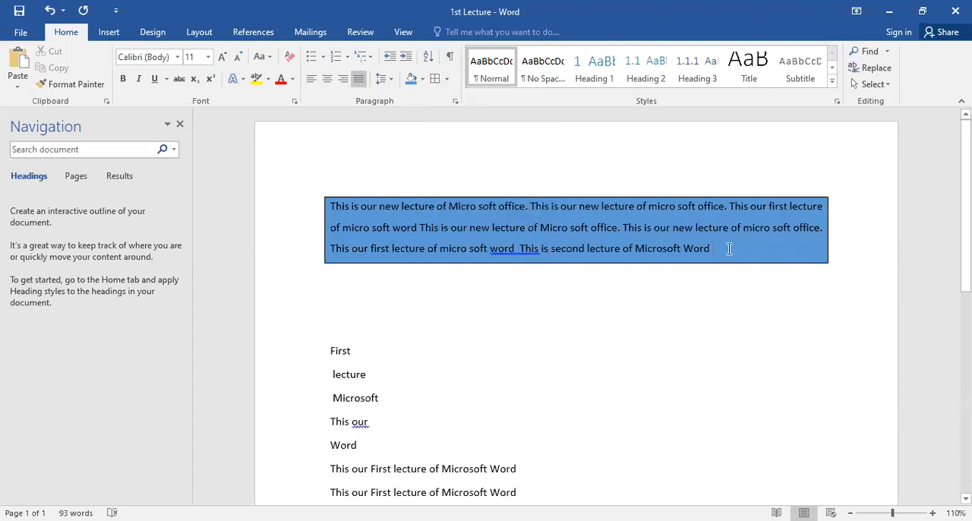
Step: Remove the blue shading from the bordered paragraph by setting it to No Color, and leave the cursor at its end
drag(712, 242, 340, 195)
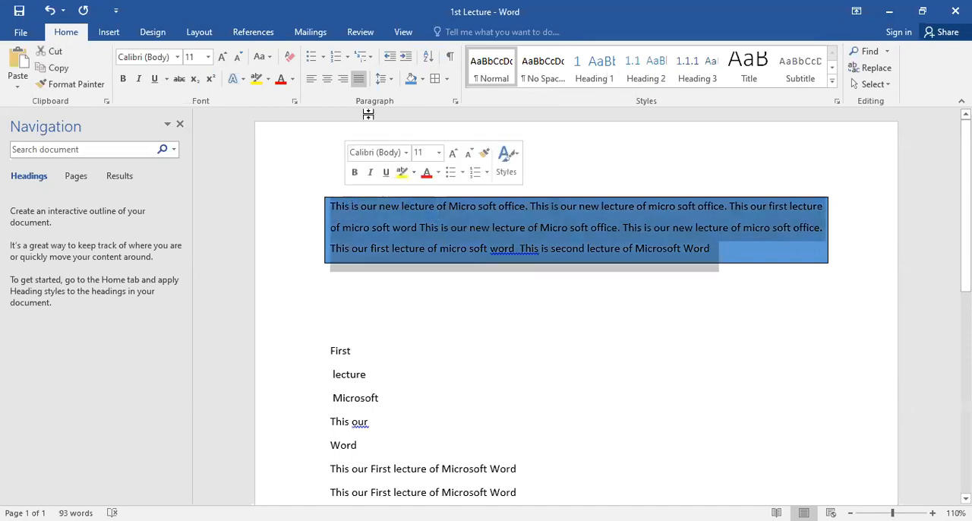
click(423, 80)
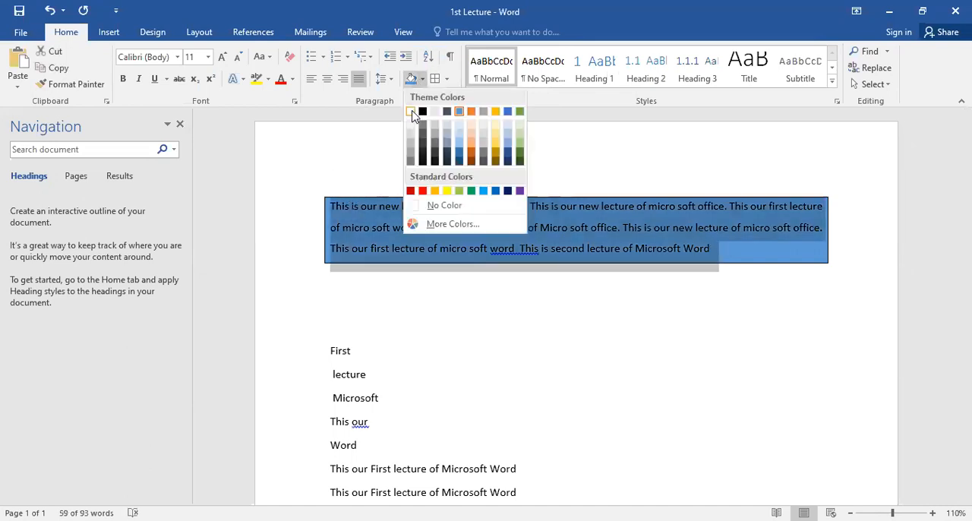
click(437, 212)
drag(714, 248, 338, 208)
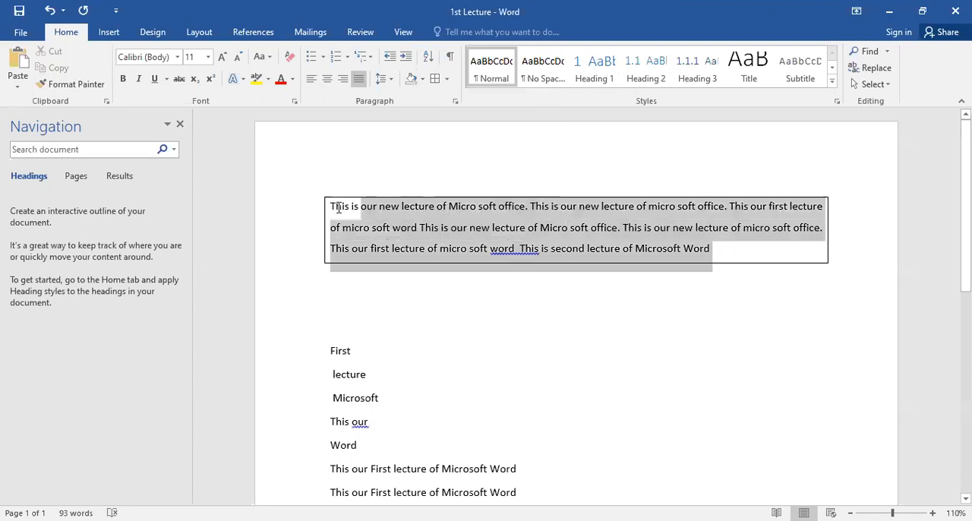
click(716, 250)
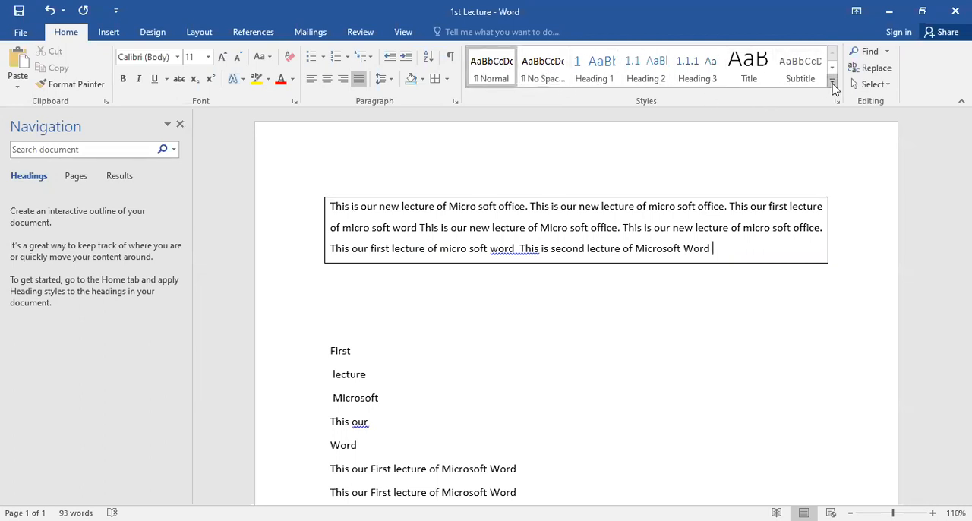
Step: Clear all formatting from the last two "This our First lecture of Microsoft Word" lines, set in Times New Roman
click(833, 88)
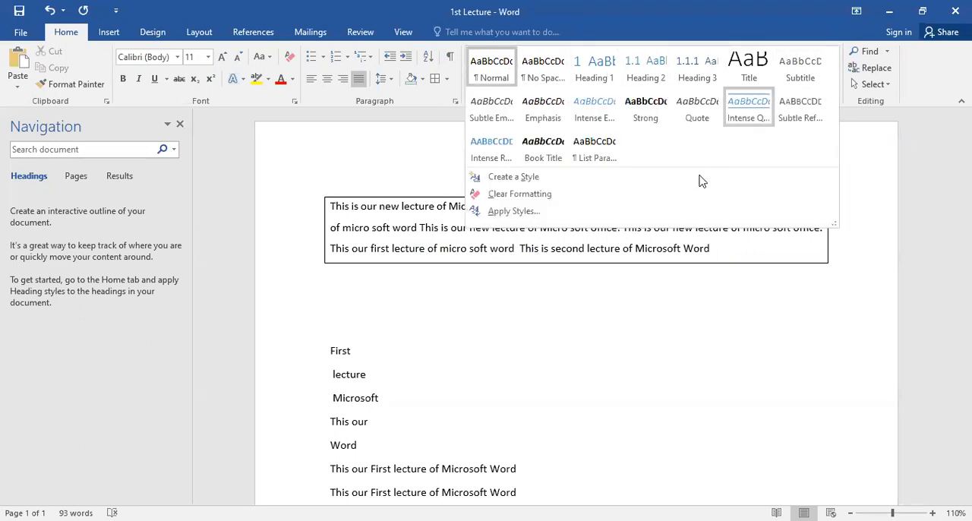
scroll(336, 308, down, 5)
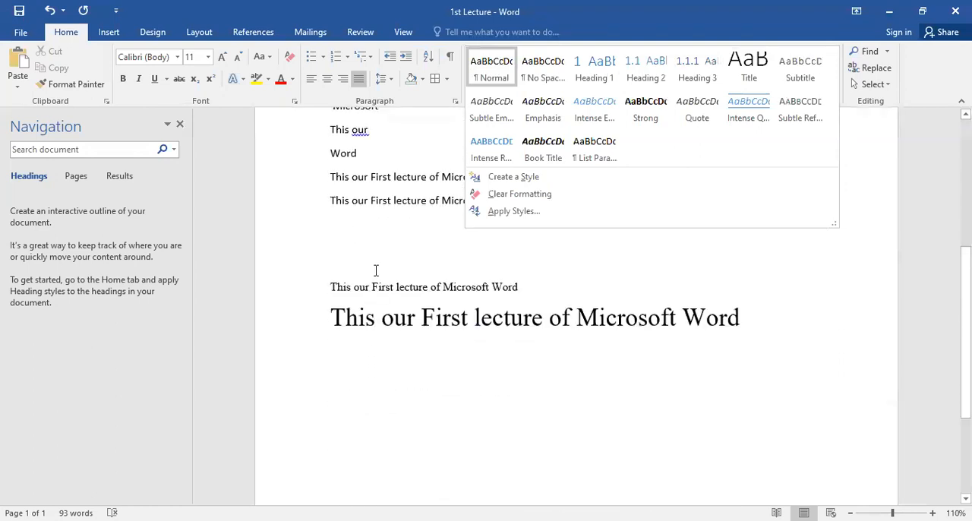
scroll(375, 270, down, 3)
click(319, 158)
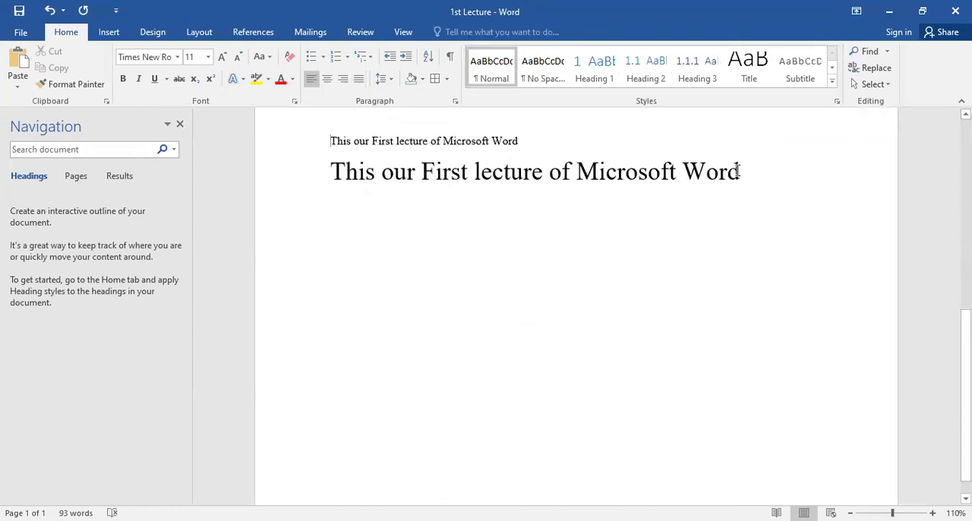
shift+click(764, 182)
scroll(805, 137, up, 1)
click(833, 82)
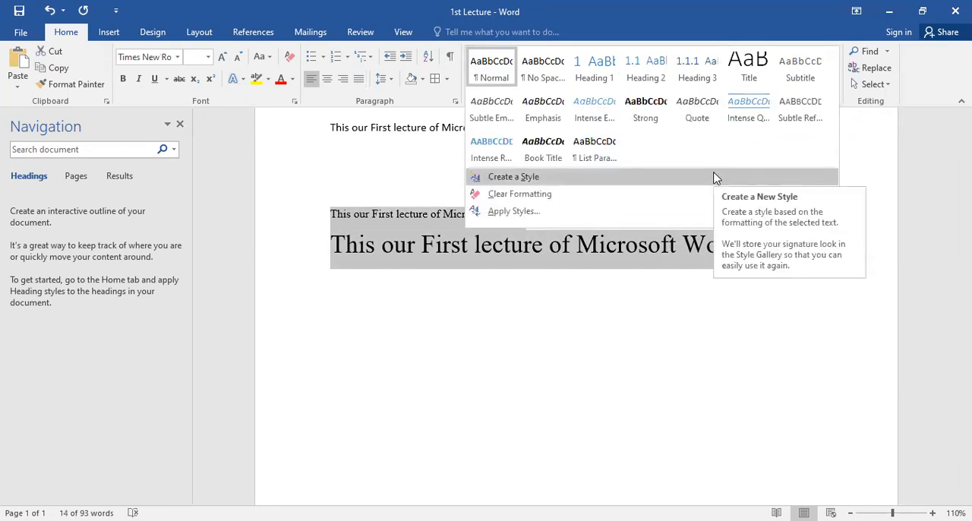
click(711, 195)
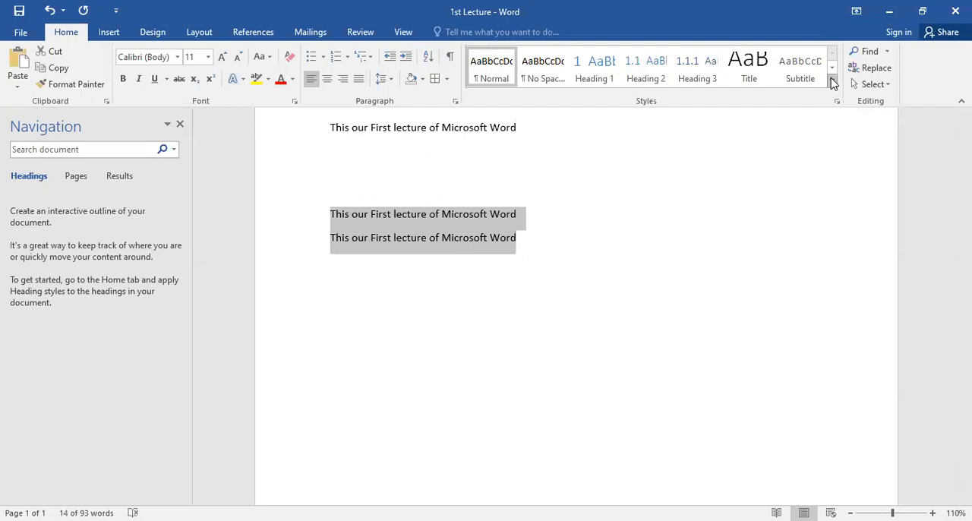
Step: Place the cursor in the bordered paragraph and search the document for "Second"
scroll(505, 245, up, 6)
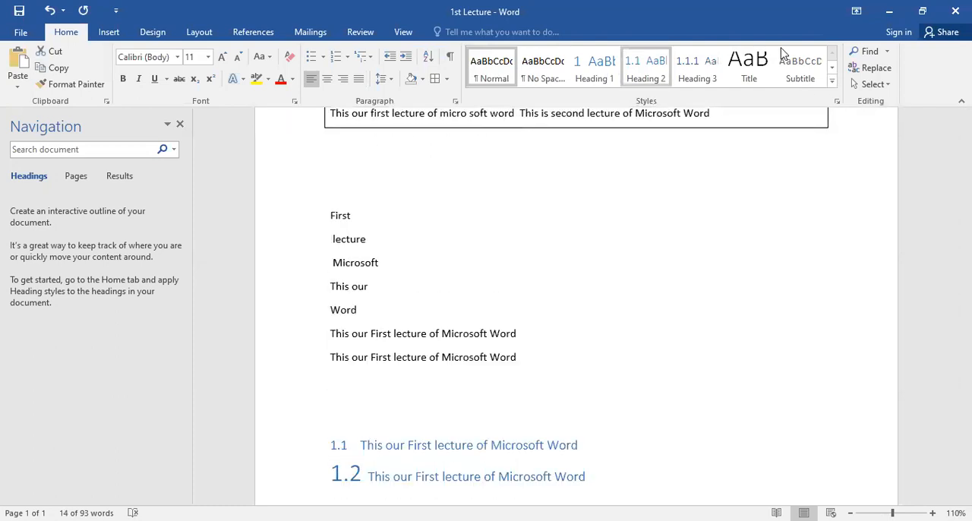
click(612, 223)
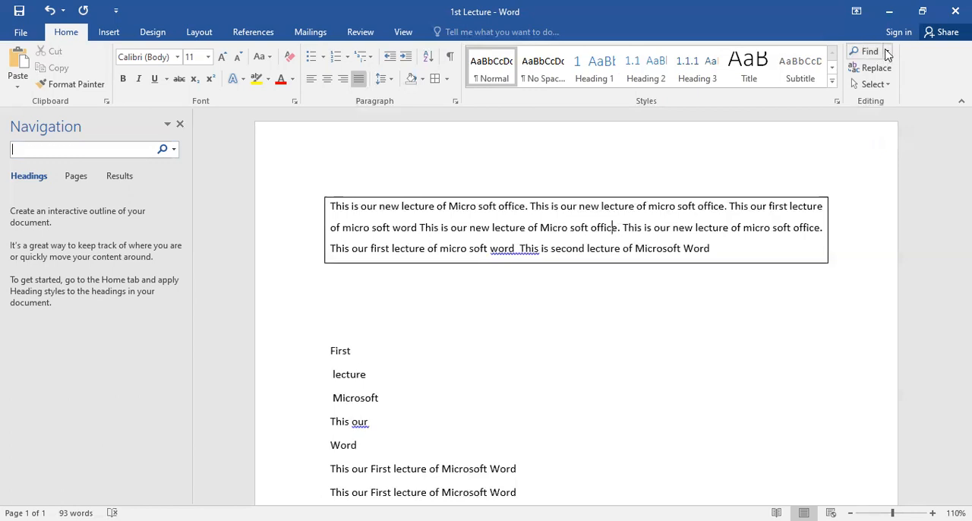
click(886, 51)
click(586, 178)
click(85, 150)
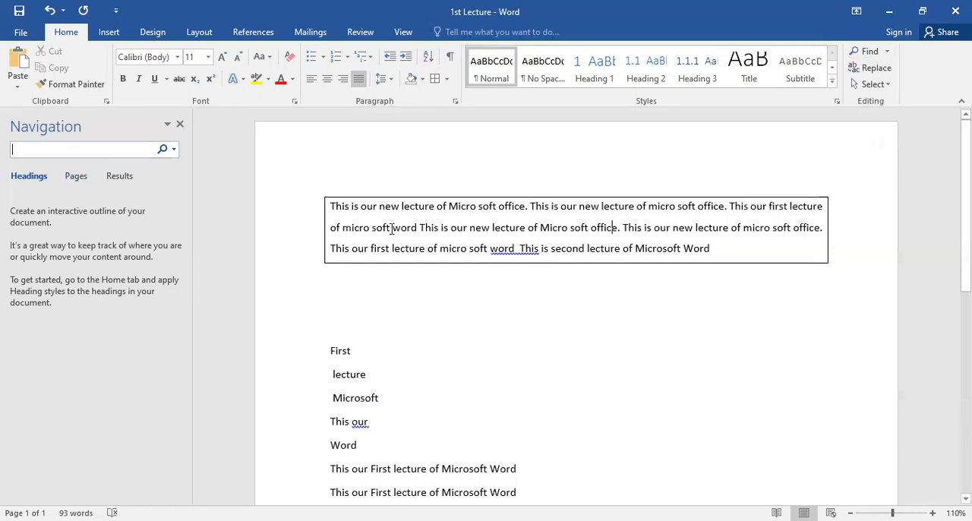
text(Second)
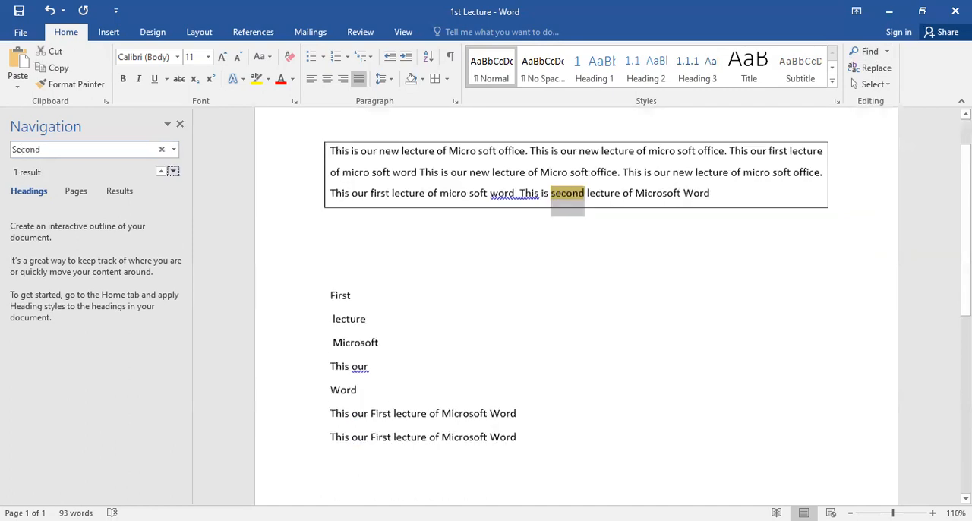
Step: Select the word "second" in the bordered paragraph and set up a replacement of it with "2nd"
triple_click(571, 187)
double_click(572, 188)
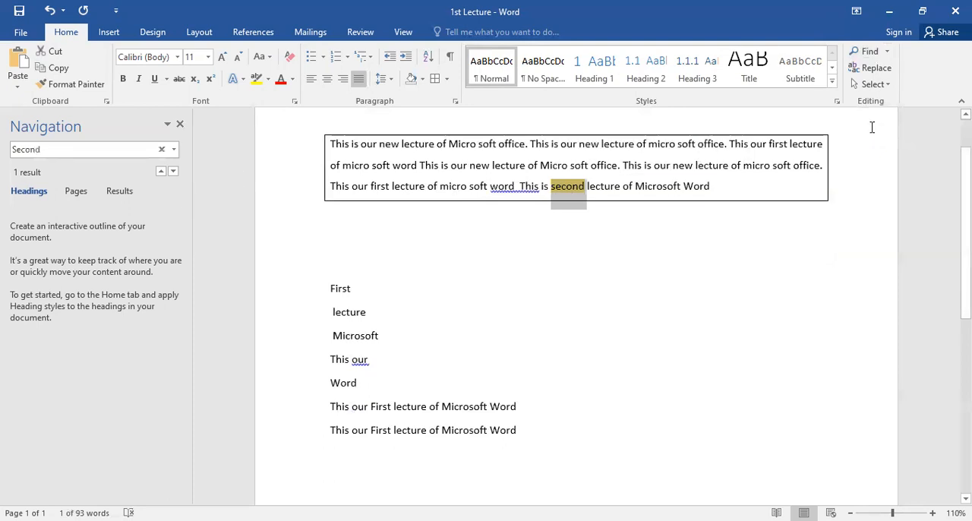
click(876, 69)
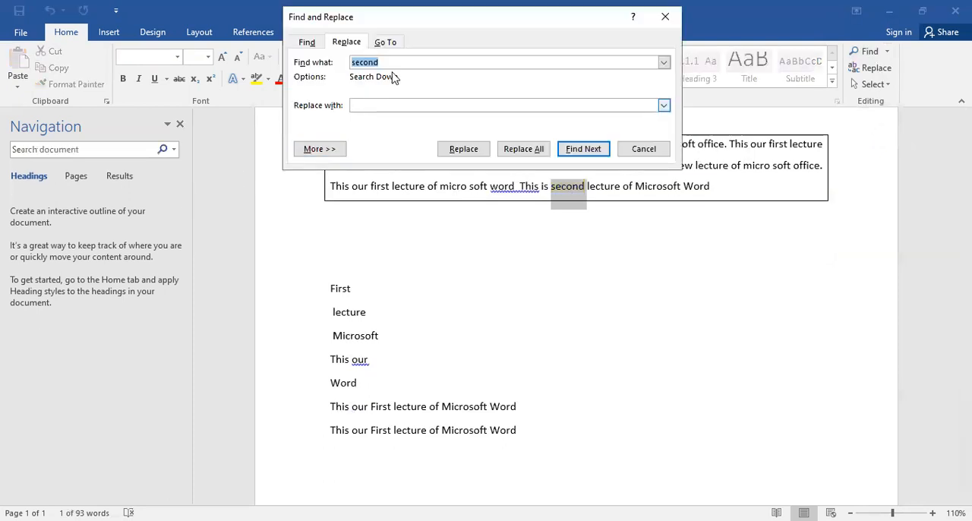
drag(444, 26, 438, 109)
click(386, 143)
drag(396, 144, 327, 148)
click(375, 188)
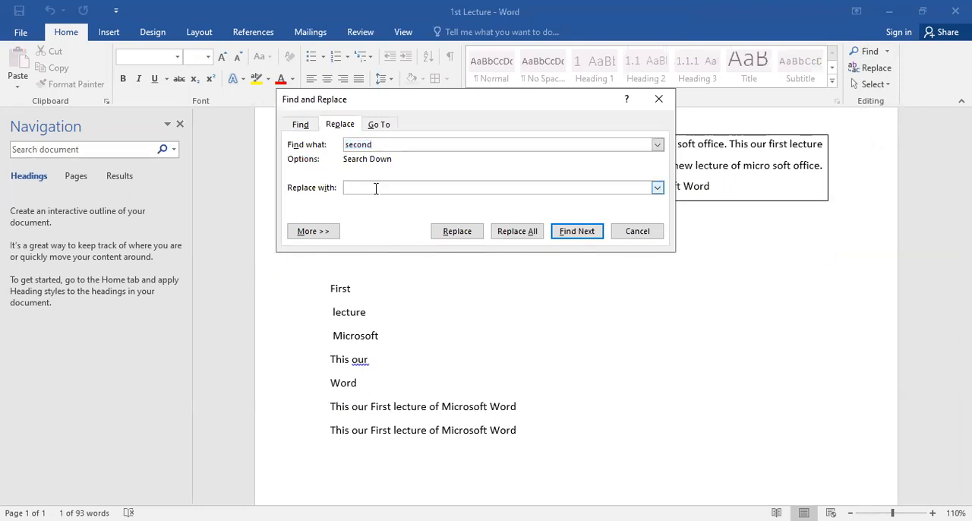
text(2nd)
Step: Replace the single occurrence of "second" with "2nd", continuing the search from the document's beginning, and close Find and Replace
click(458, 232)
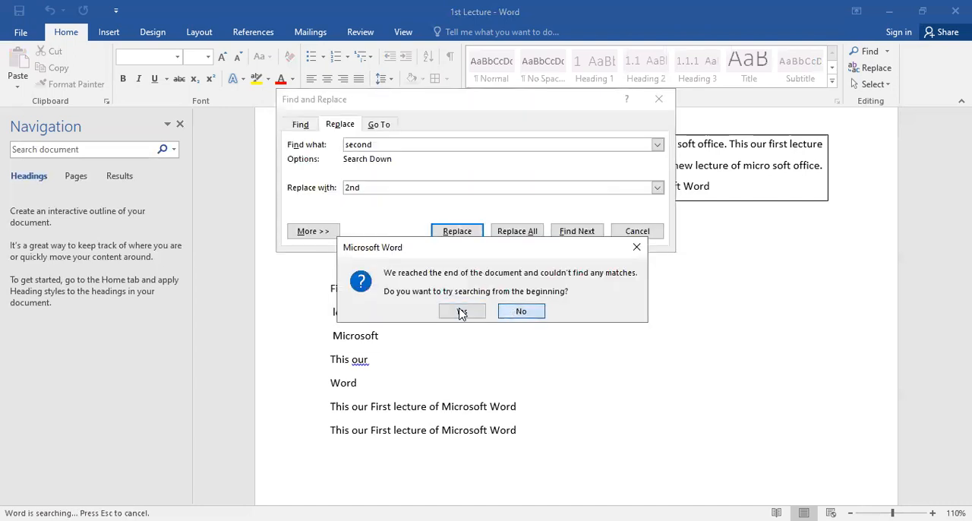
click(461, 311)
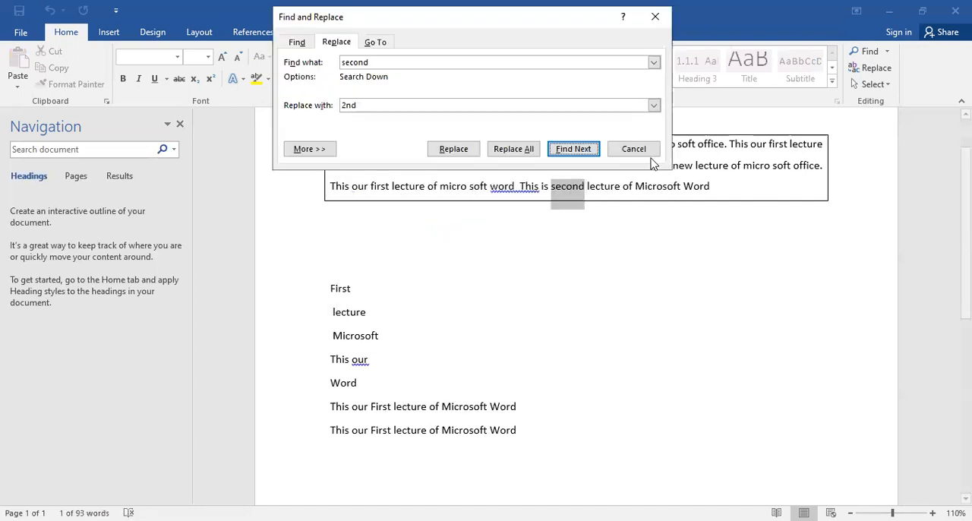
click(470, 155)
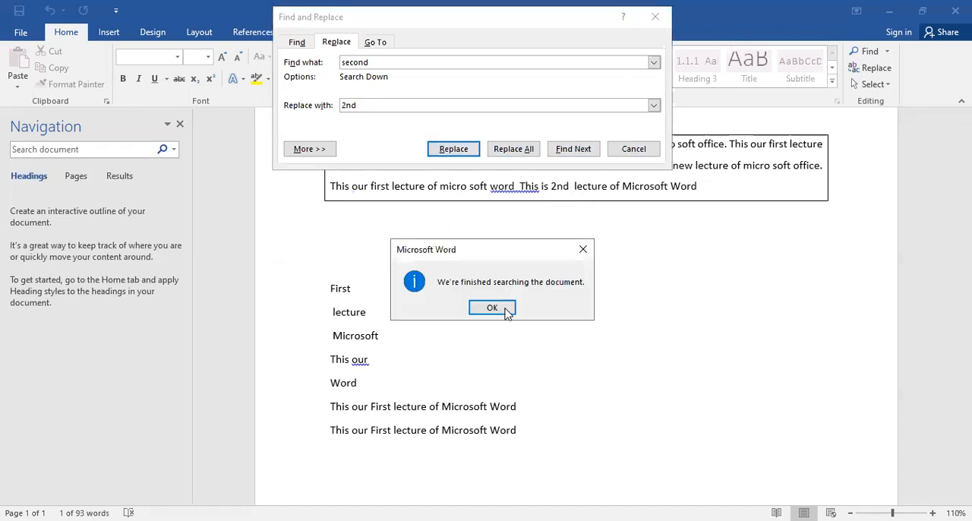
click(506, 311)
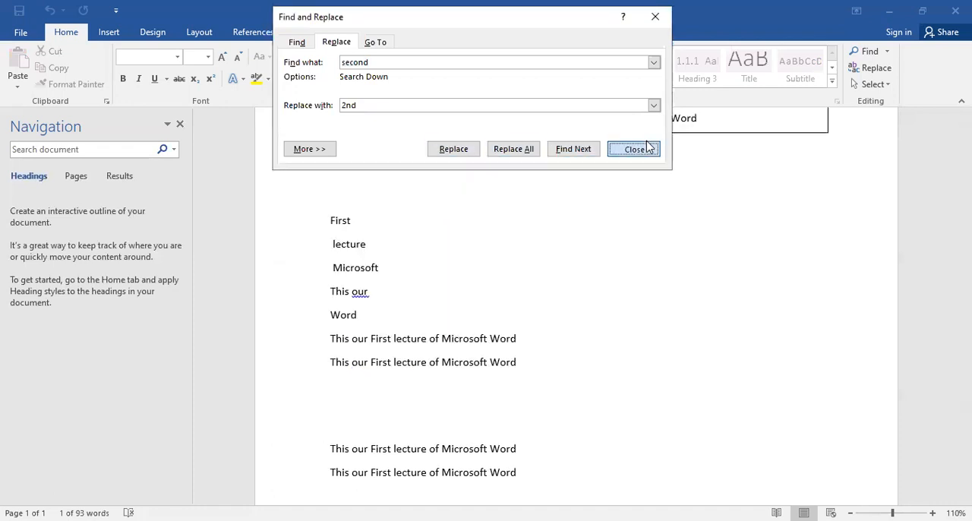
click(648, 148)
Step: Replace every occurrence of "Microsoft" in the document with "ABC", and close Find and Replace
double_click(645, 249)
key(ctrl+c)
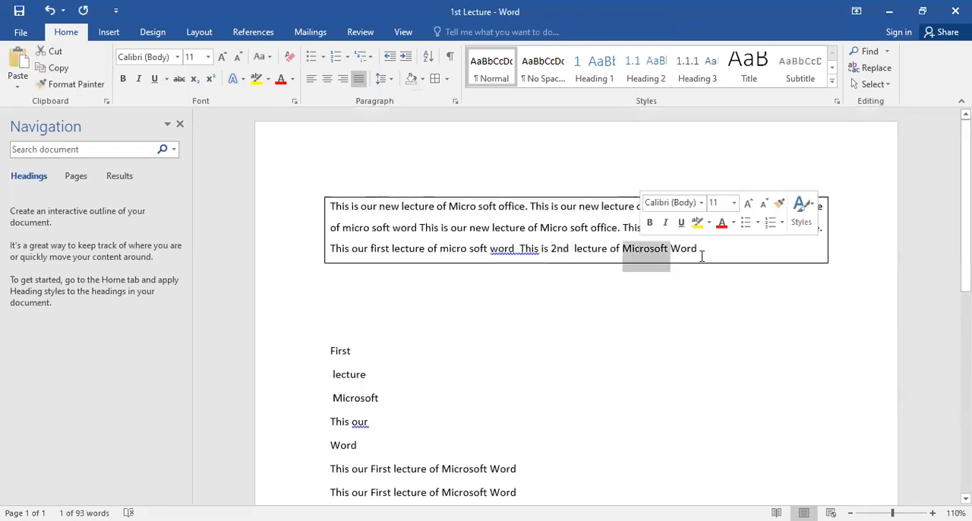
click(550, 228)
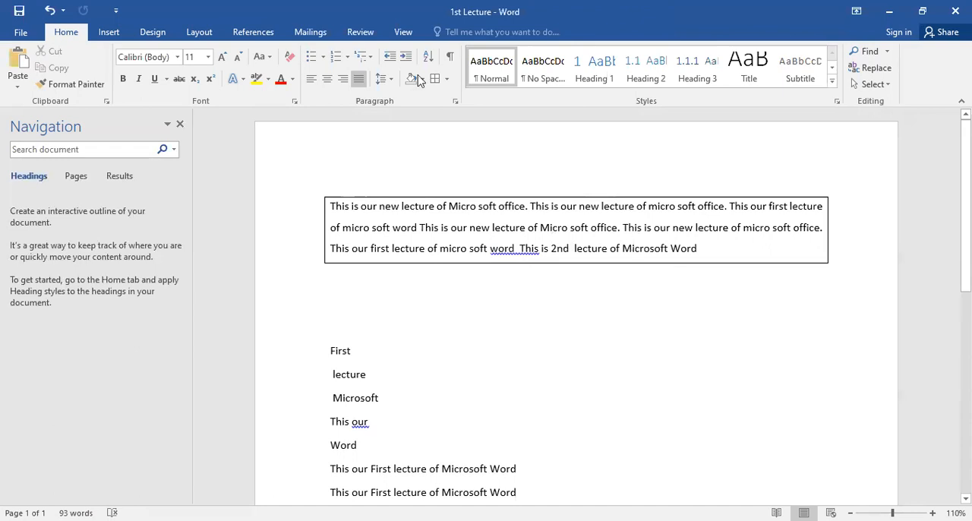
key(ctrl+h)
key(ctrl+v)
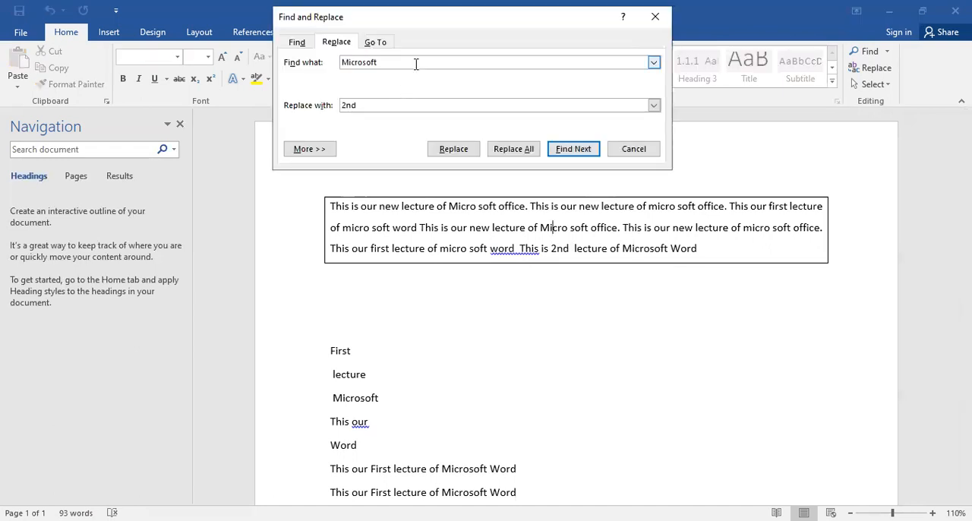
key(Tab)
text(ABC)
click(508, 149)
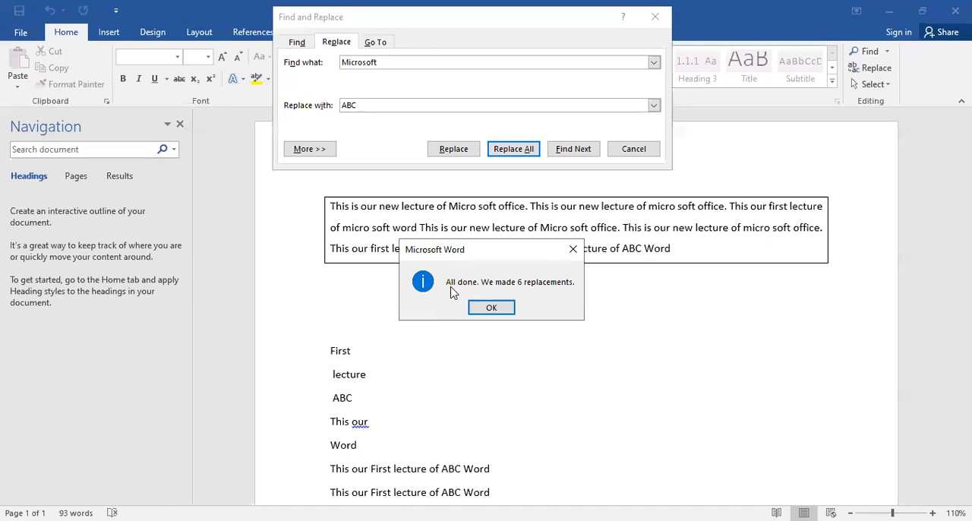
click(491, 308)
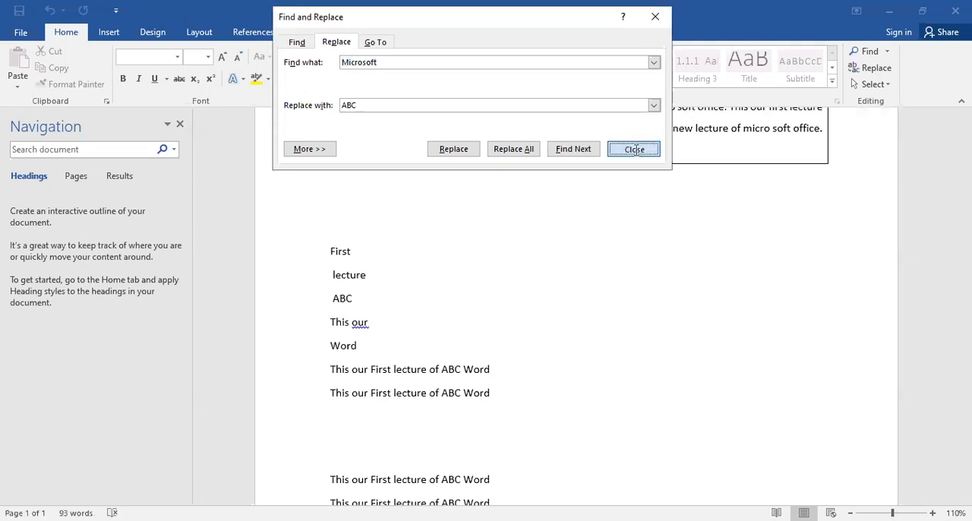
click(634, 150)
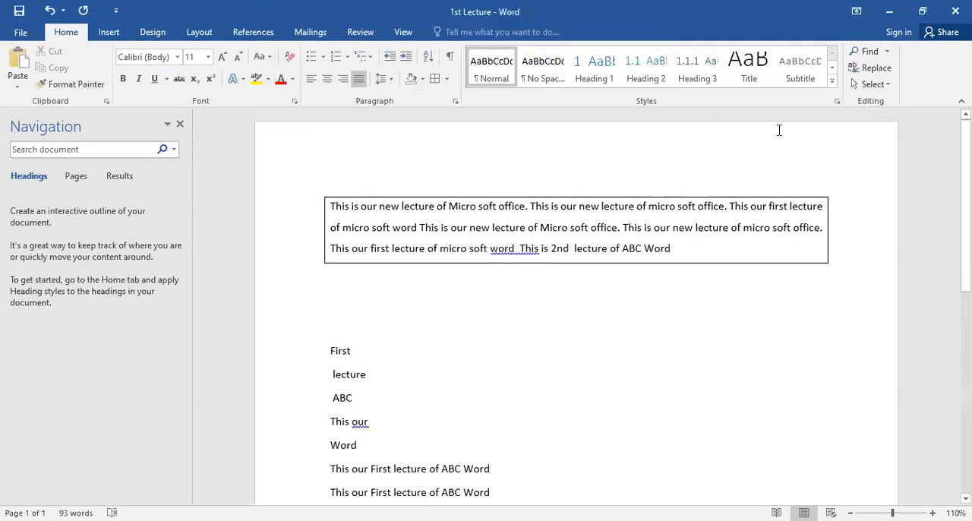
Step: Select all content of the document
click(881, 85)
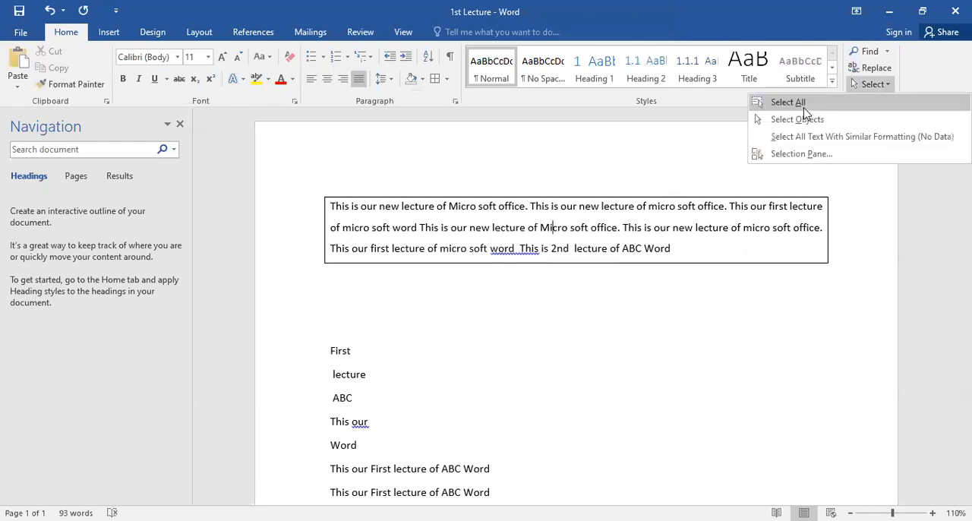
click(803, 107)
scroll(459, 316, down, 5)
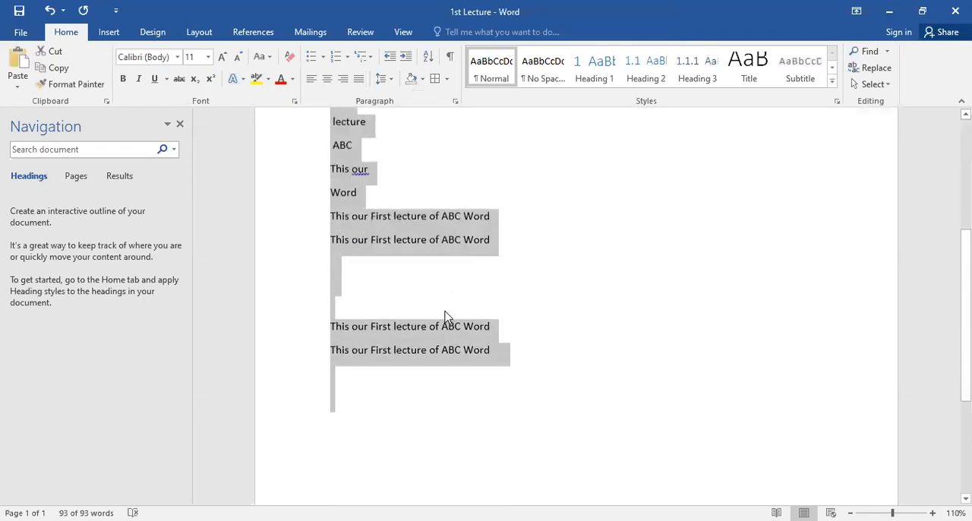
scroll(445, 316, up, 3)
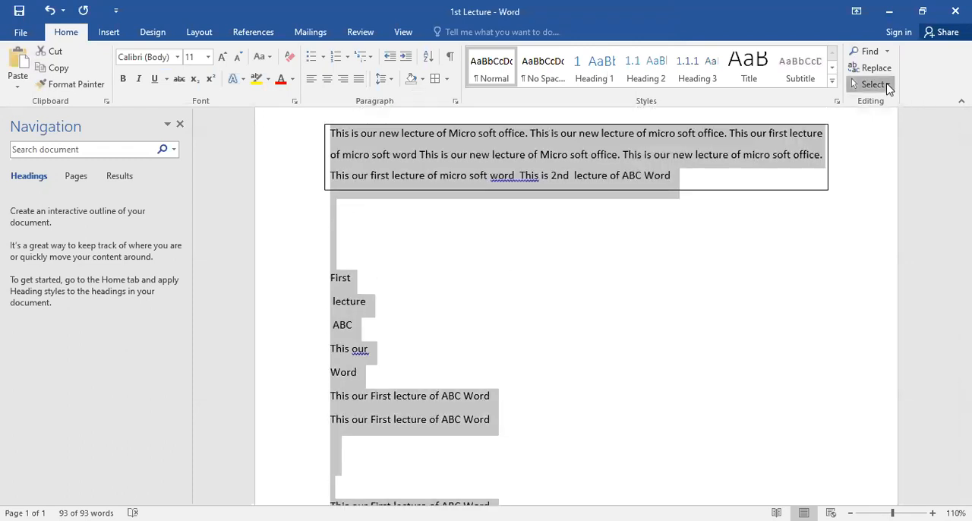
Step: Switch to Select Objects mode and clear the text selection from the blank area below the bordered paragraph
click(888, 85)
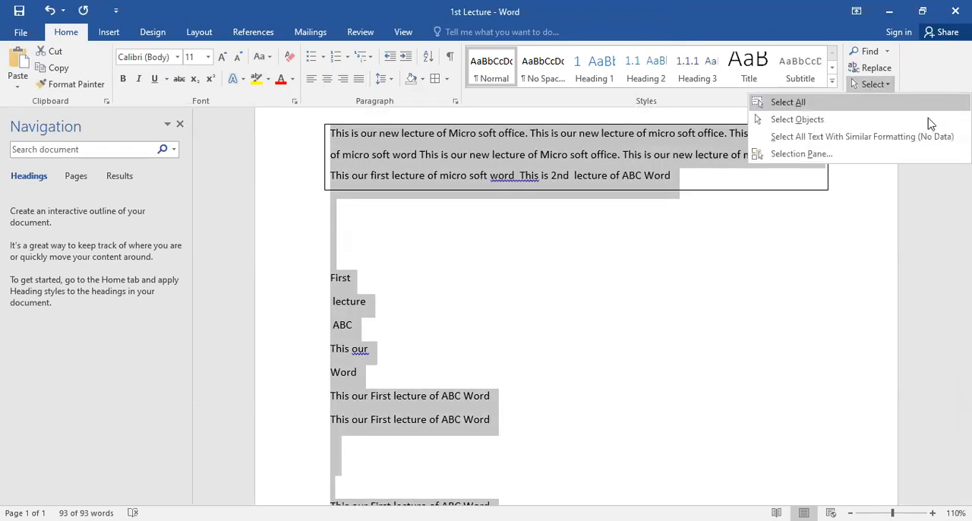
click(822, 121)
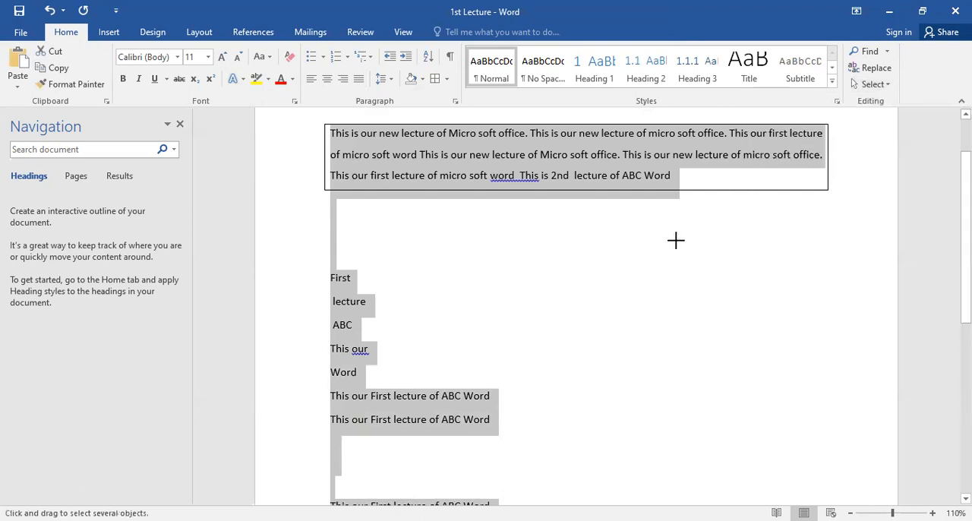
click(676, 240)
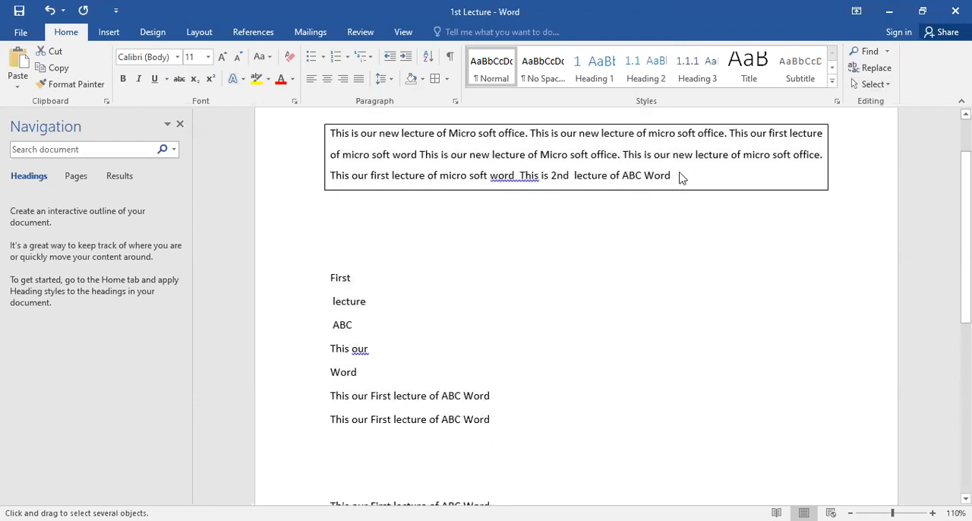